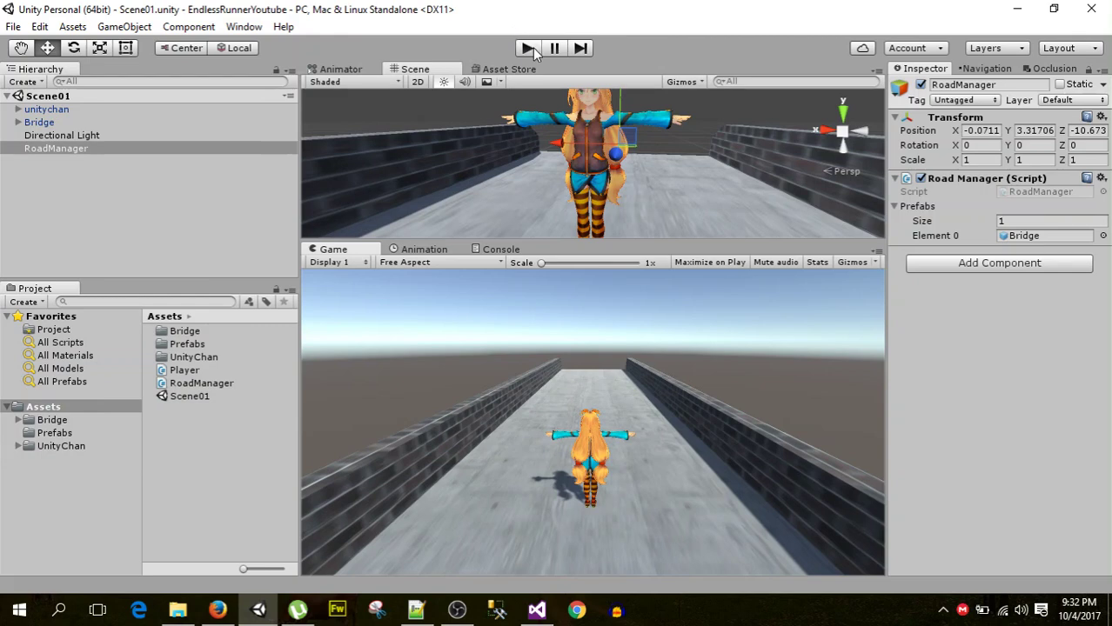
# Start the endless-runner game in Play mode and switch to the YouTube channel's Playlists page in Firefox.
pyautogui.click(528, 48)
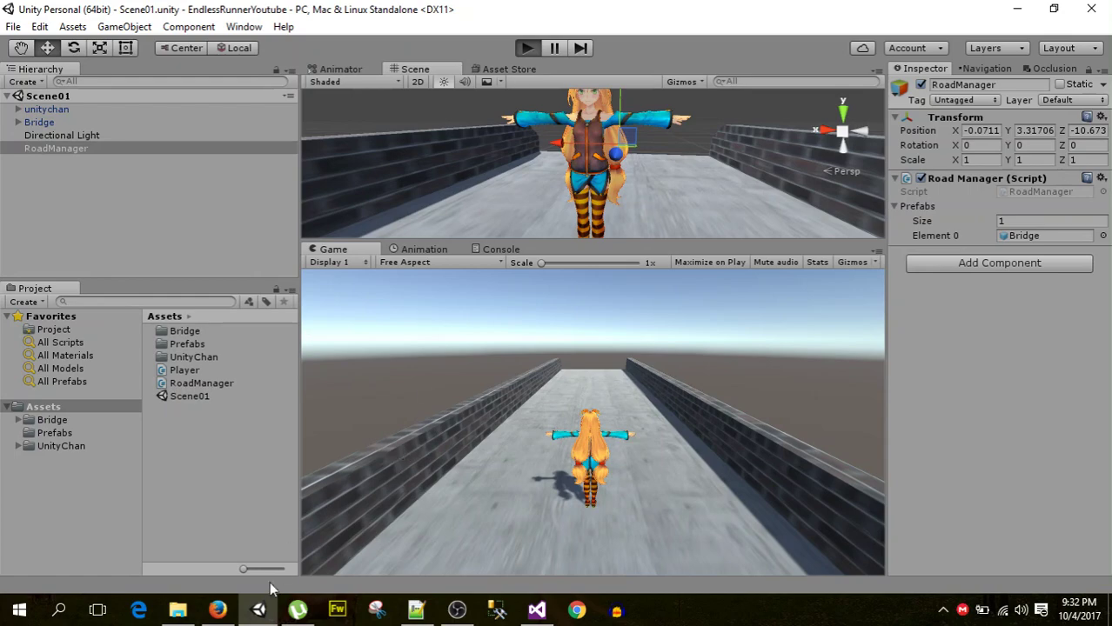
pyautogui.click(217, 610)
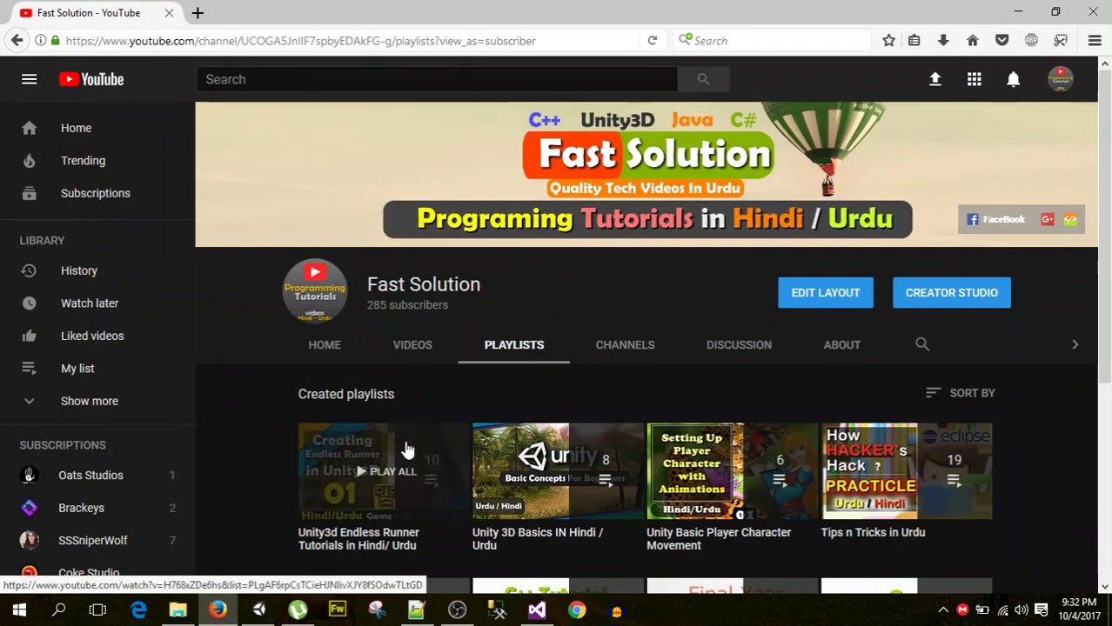
# Scroll through the channel's created playlists, then minimize the browser to return to Unity.
pyautogui.scroll(-1, 422, 470)
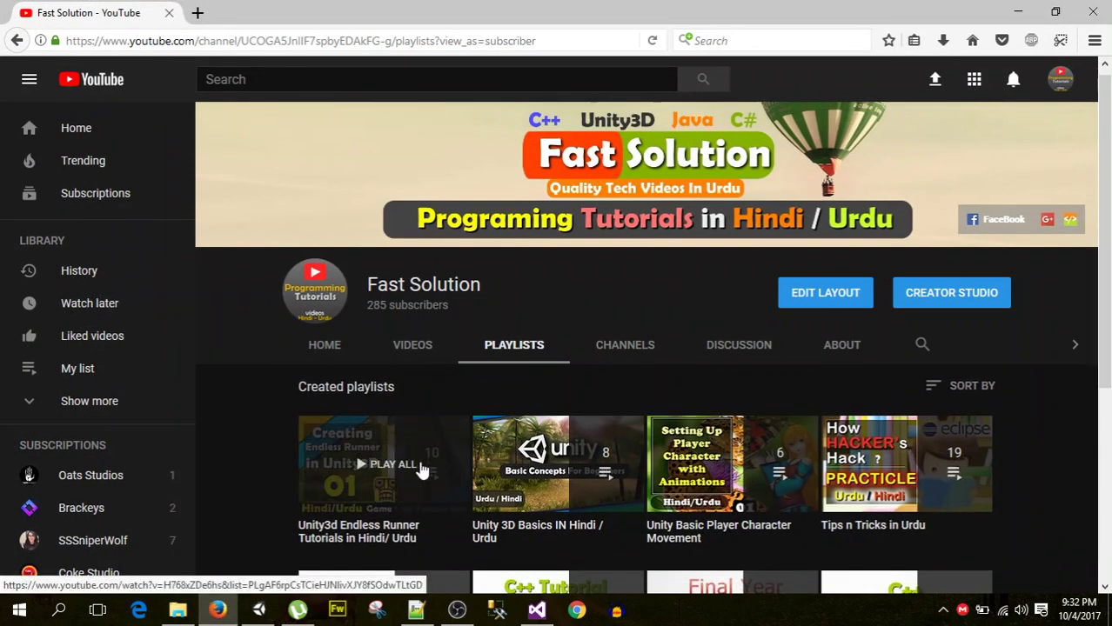
pyautogui.scroll(-2, 422, 461)
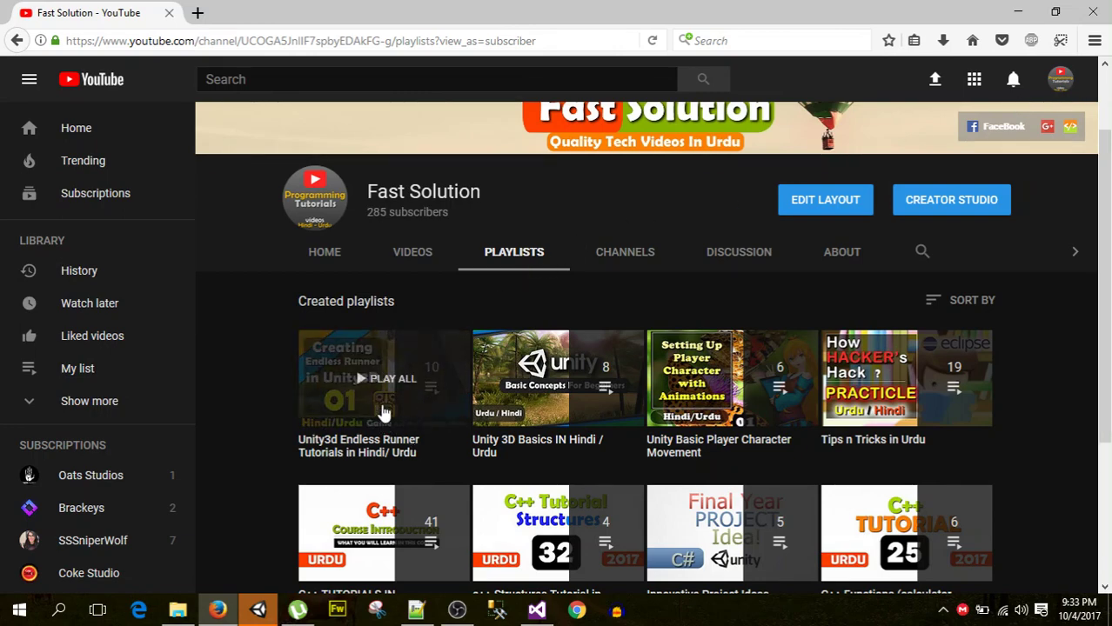
pyautogui.click(1018, 12)
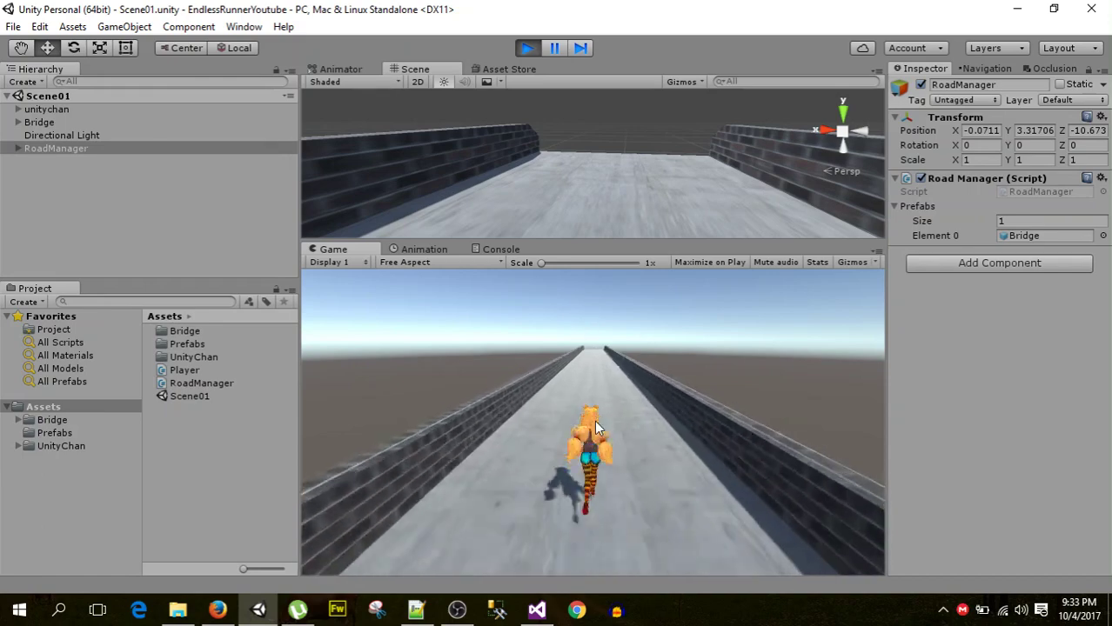
# Exit Play mode so the endless-runner scene returns to edit mode.
pyautogui.click(528, 48)
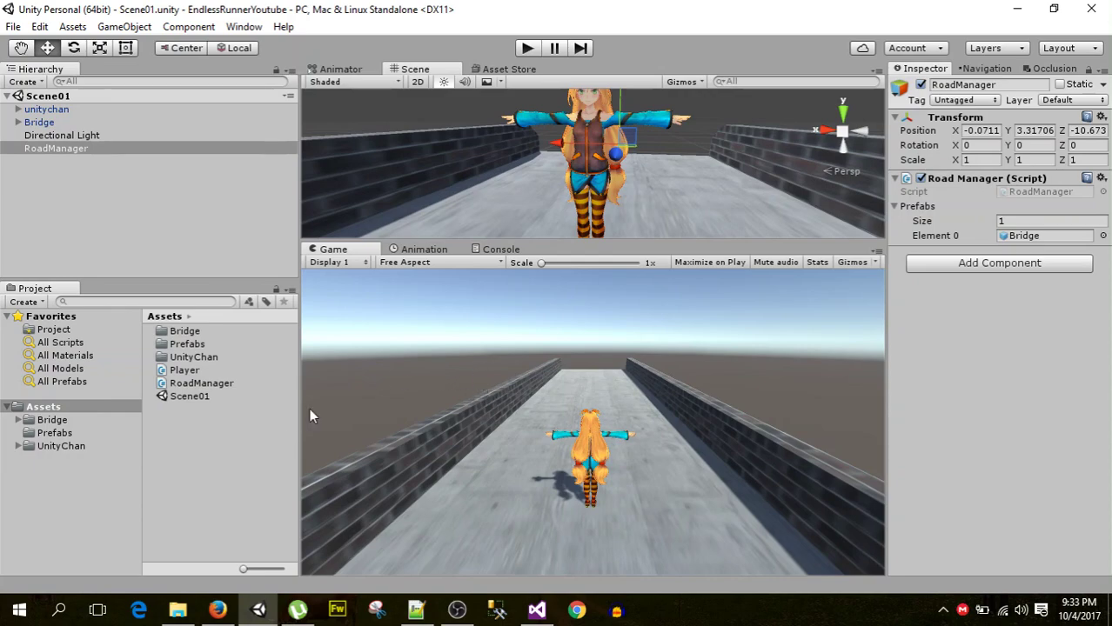
# Browse the LEVEL02 Hurdles and Models02 folders in File Explorer, then minimize it.
pyautogui.click(178, 610)
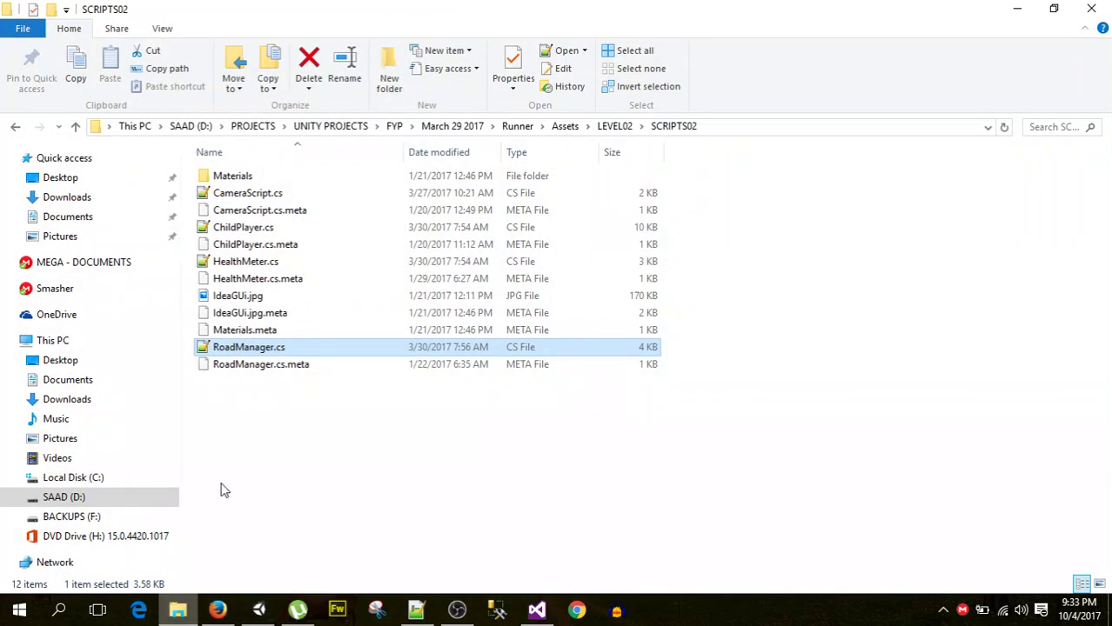
pyautogui.click(76, 128)
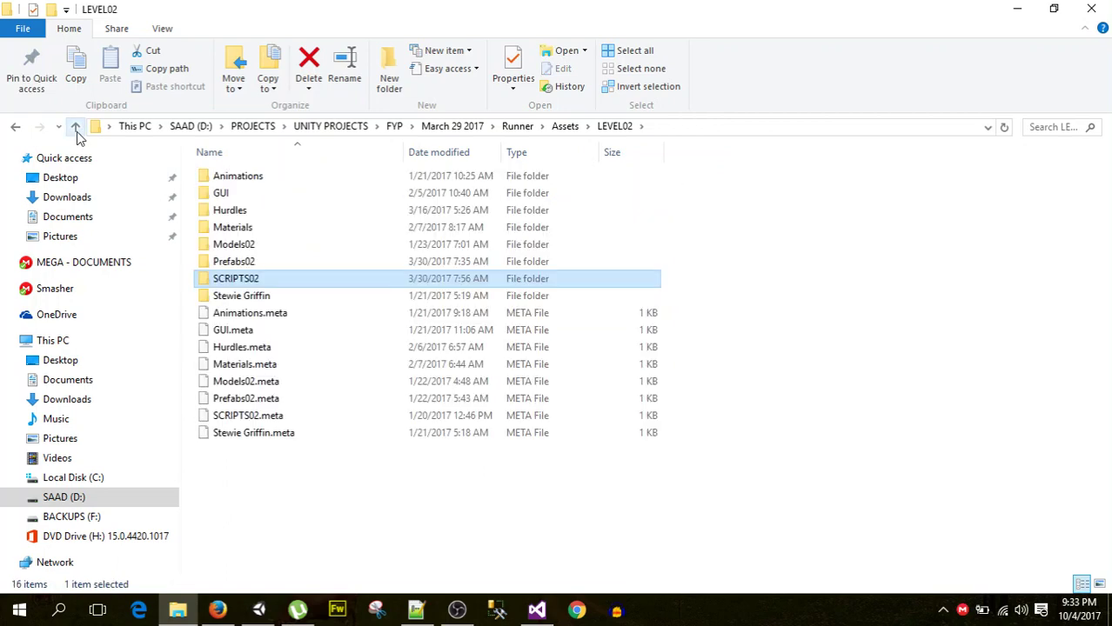
pyautogui.doubleClick(228, 210)
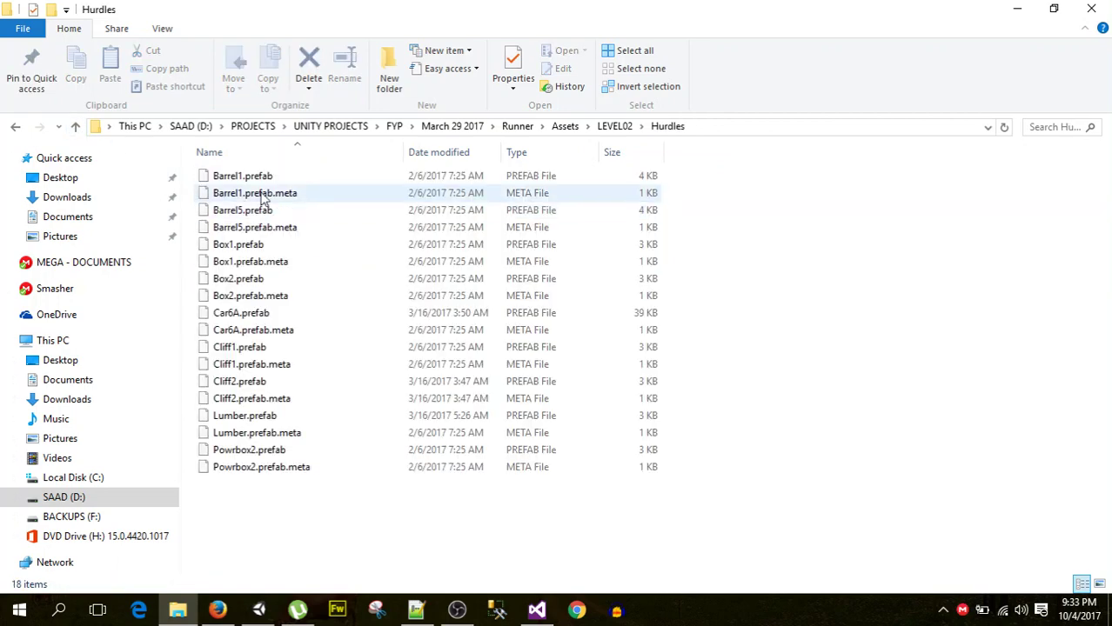
pyautogui.click(76, 128)
pyautogui.moveTo(285, 224); pyautogui.dragTo(249, 256)
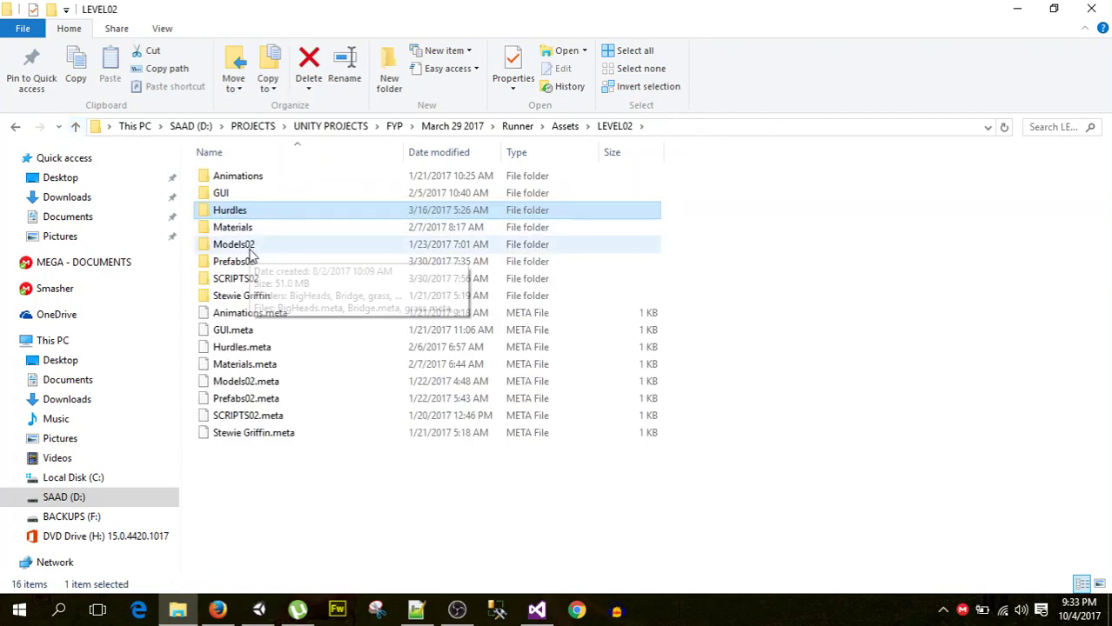
pyautogui.doubleClick(249, 256)
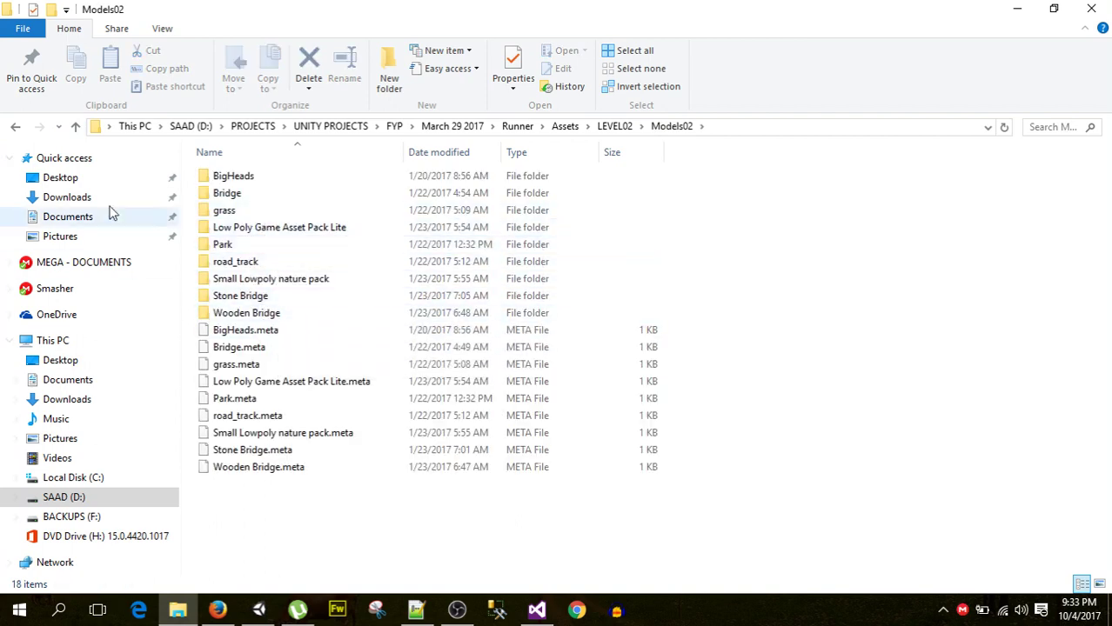
pyautogui.click(1017, 11)
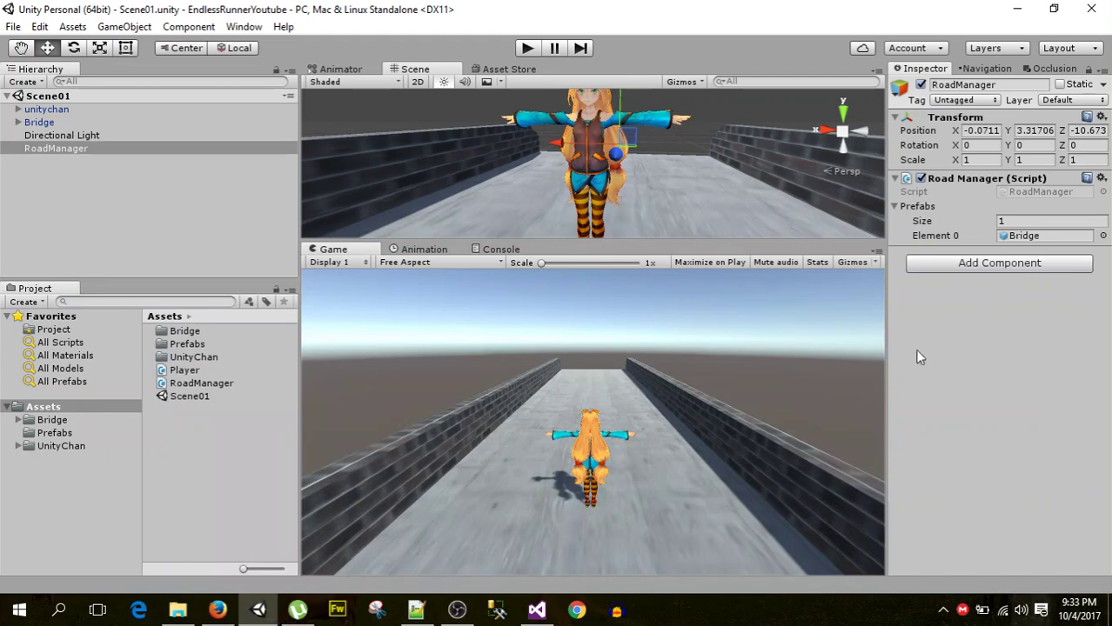
# Add a 3D cube and move it along the road toward the camera, ahead of the character.
pyautogui.click(75, 174)
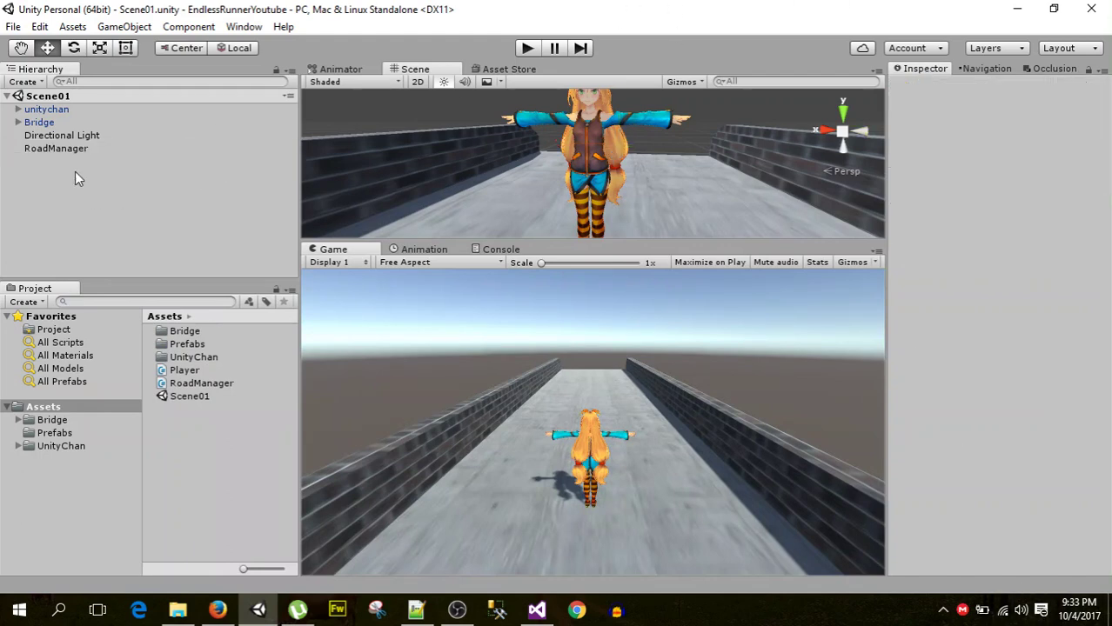
pyautogui.click(31, 83)
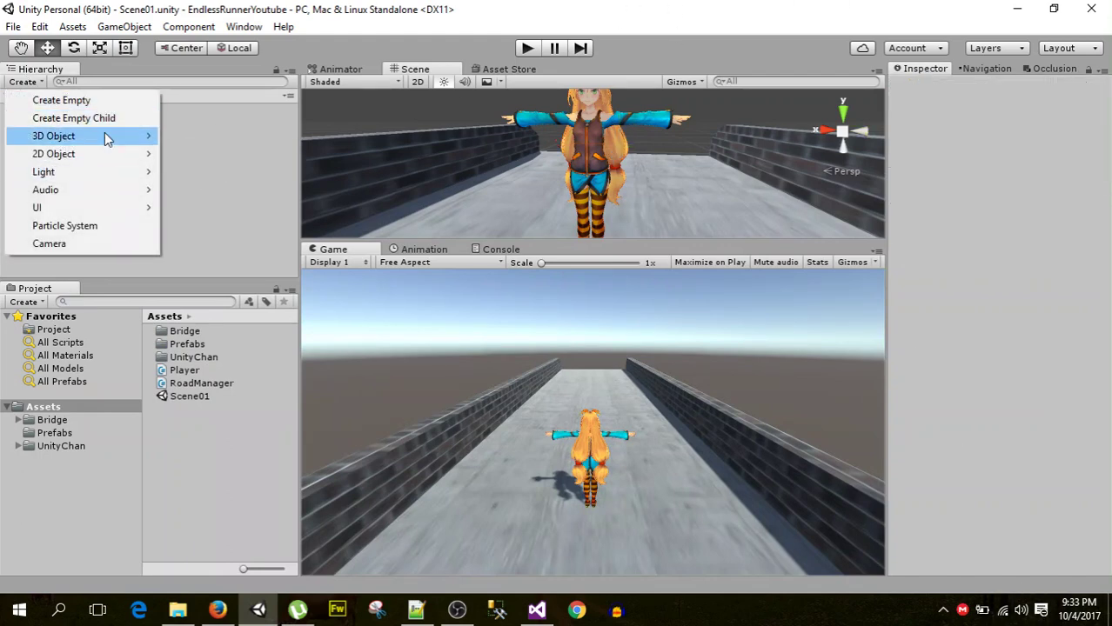
pyautogui.moveTo(154, 145)
pyautogui.click(198, 137)
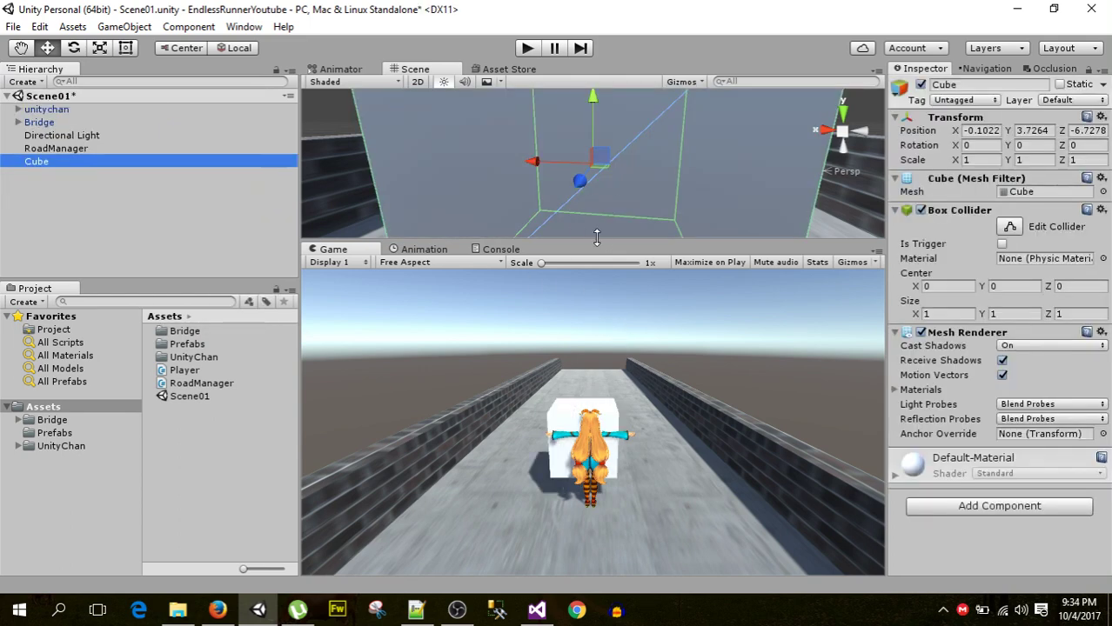
pyautogui.moveTo(596, 236); pyautogui.dragTo(597, 396)
pyautogui.scroll(-5, 507, 222)
pyautogui.scroll(-3, 509, 223)
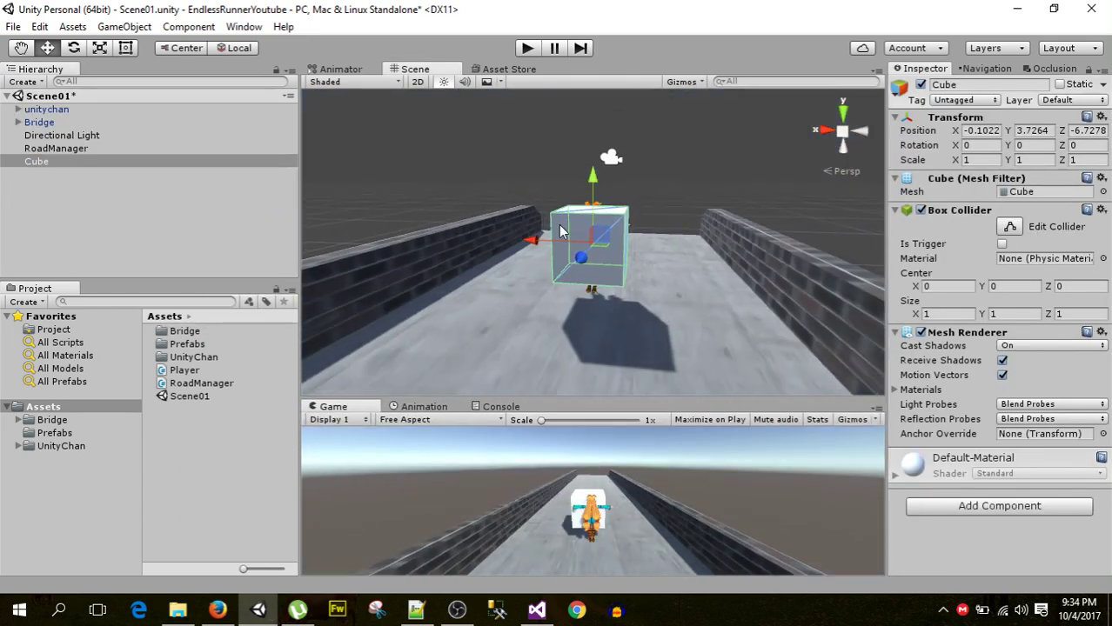
pyautogui.moveTo(582, 259)
pyautogui.mouseDown()
pyautogui.moveTo(550, 306)
pyautogui.moveTo(555, 247)
pyautogui.moveTo(561, 315)
pyautogui.mouseUp()
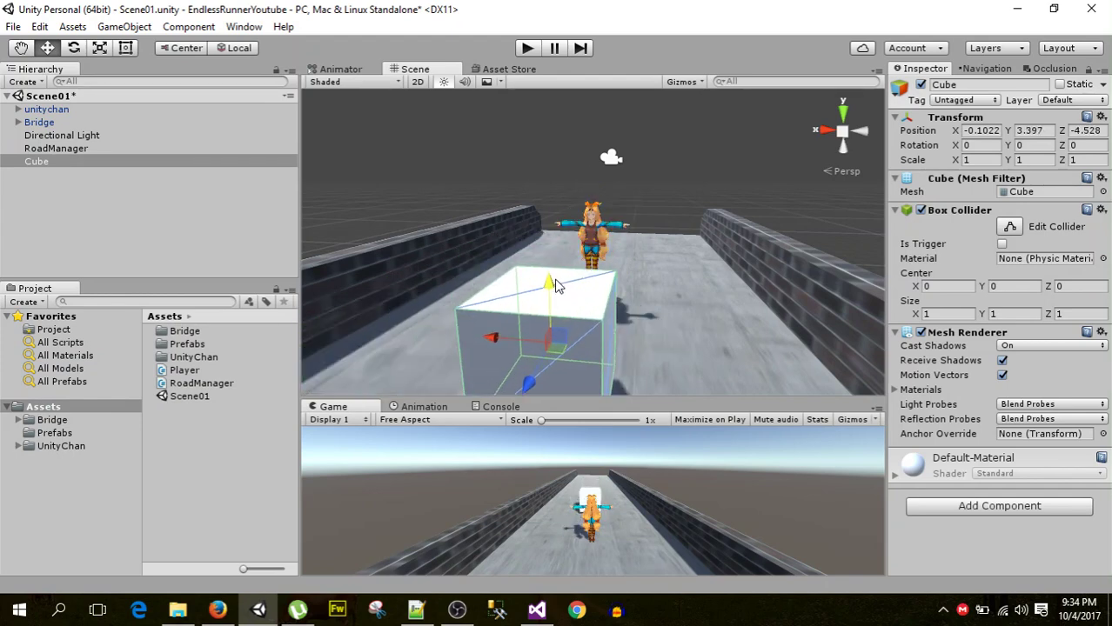
pyautogui.scroll(-3, 391, 292)
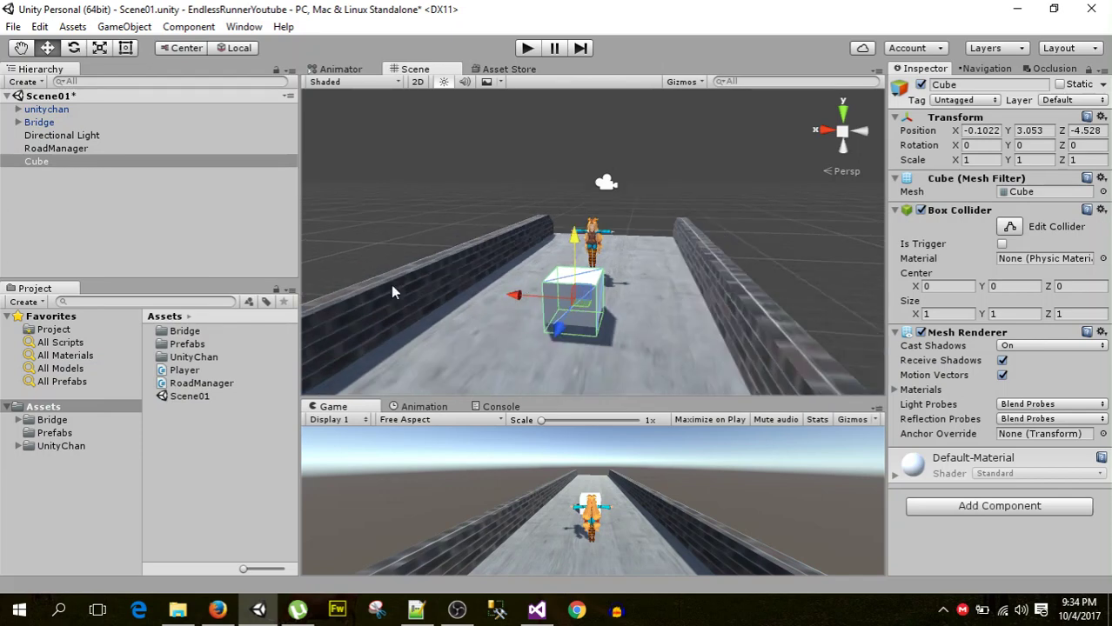
# Rename the Cube object to hurdle1.
pyautogui.click(55, 161)
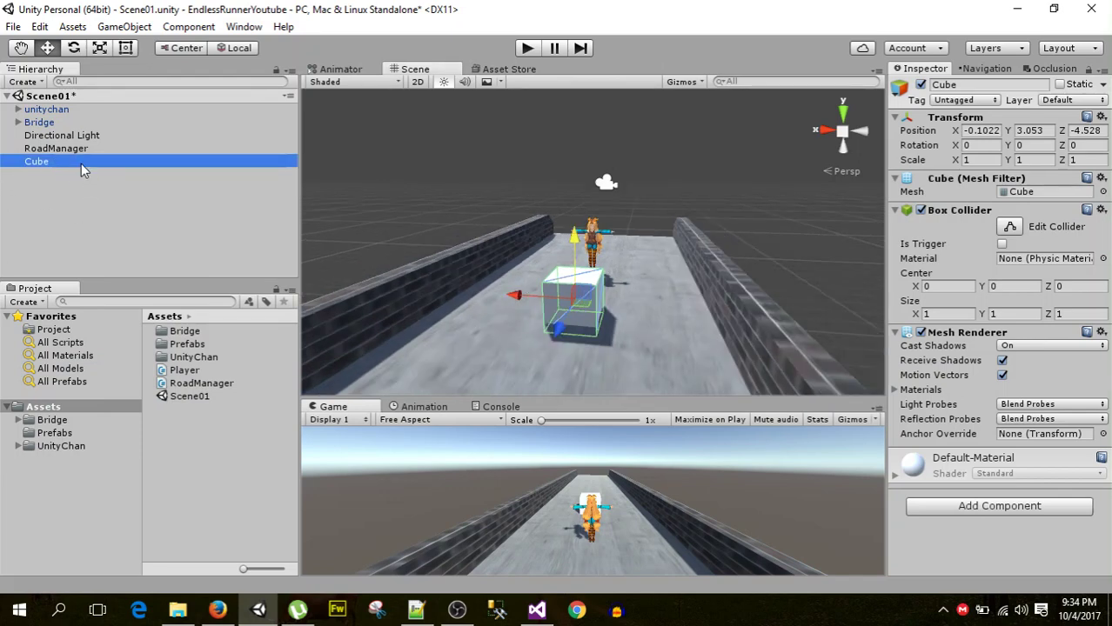
pyautogui.click(81, 164)
pyautogui.write('hurdle1')
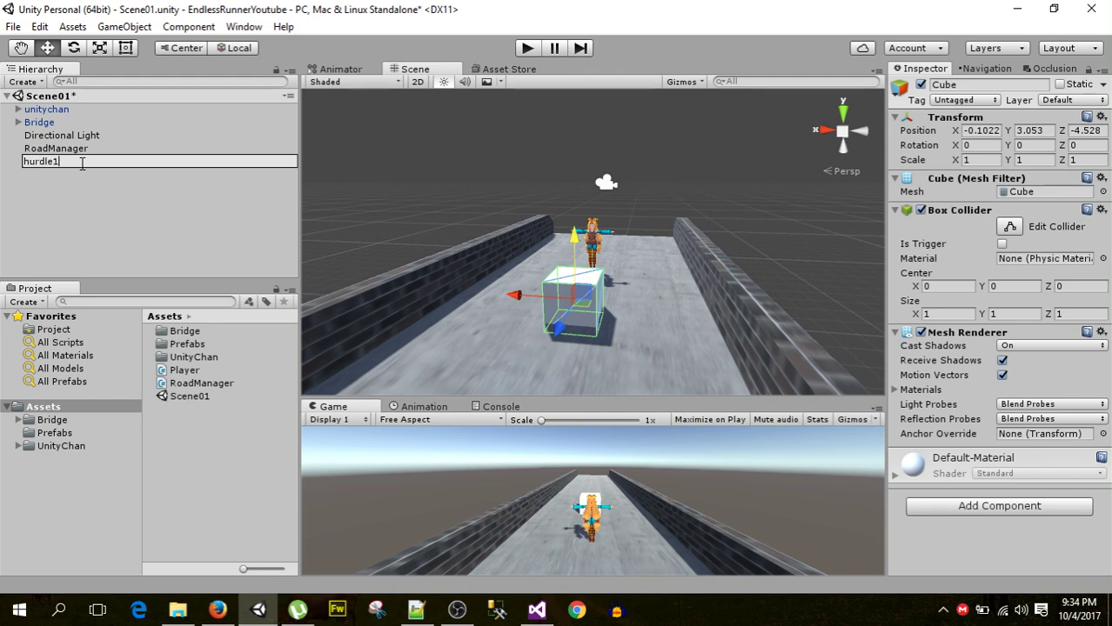
pyautogui.click(72, 220)
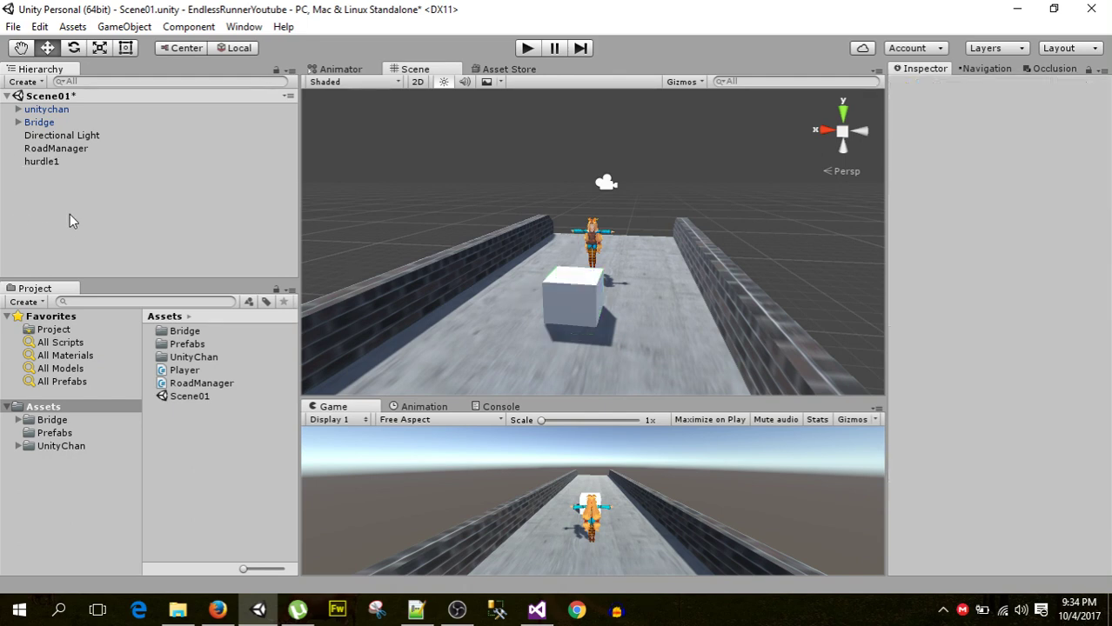
pyautogui.click(43, 162)
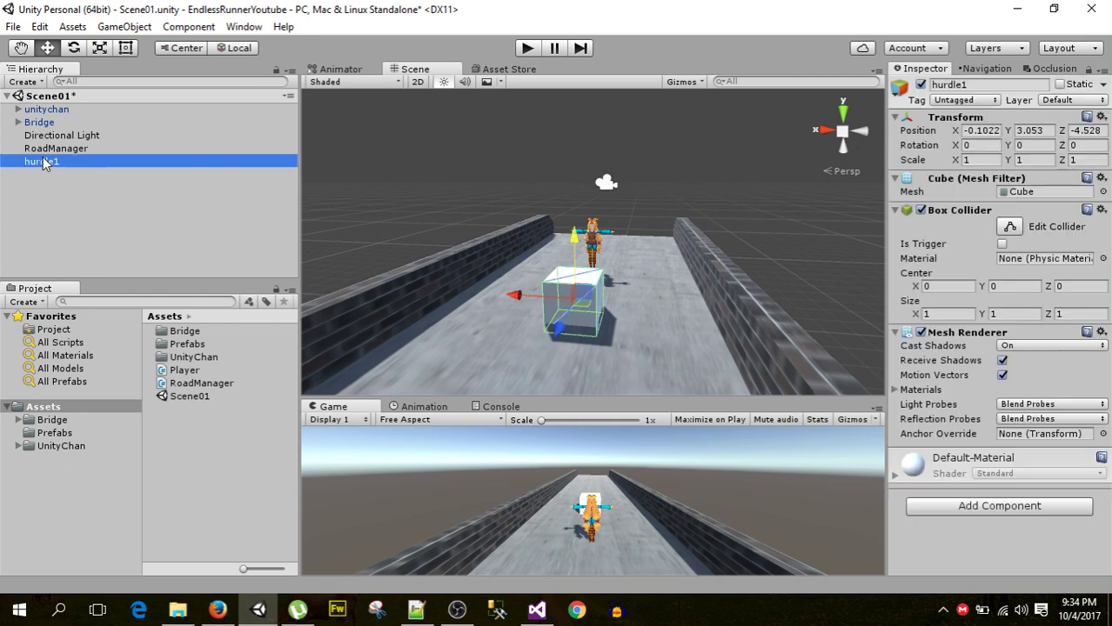
# Create a new material asset named Red in the Project panel.
pyautogui.rightClick(186, 484)
pyautogui.moveTo(349, 184)
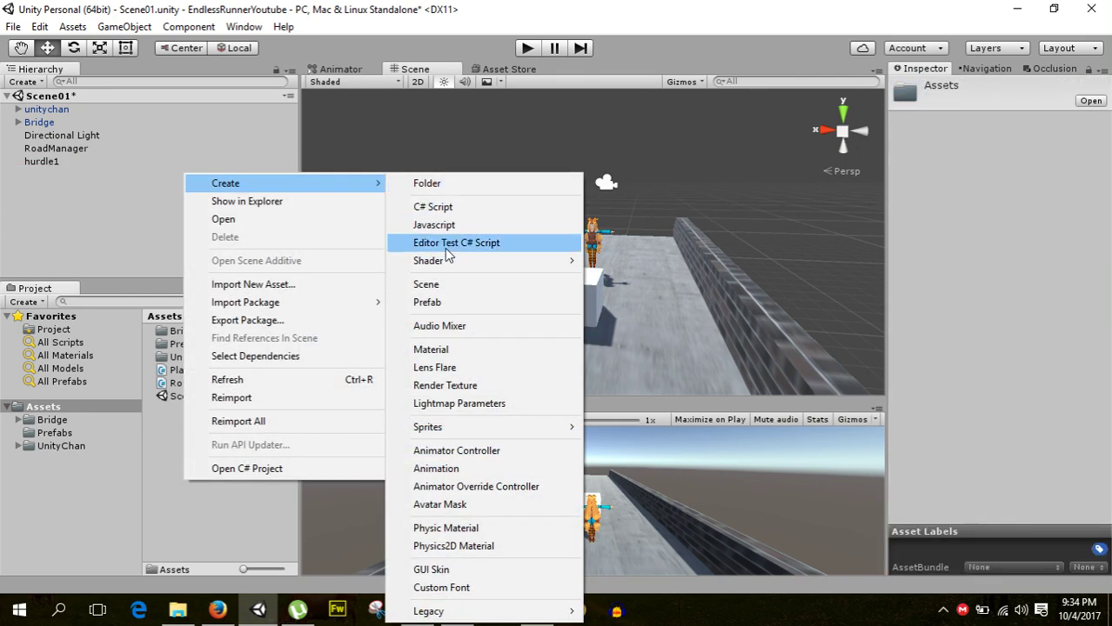
pyautogui.click(454, 352)
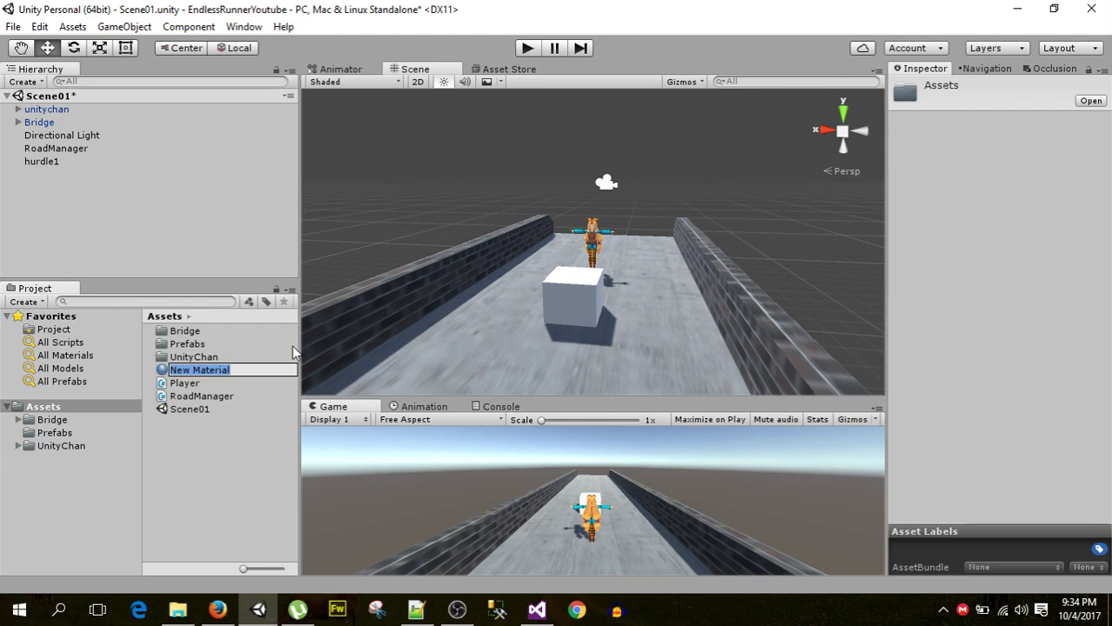
pyautogui.write('Re')
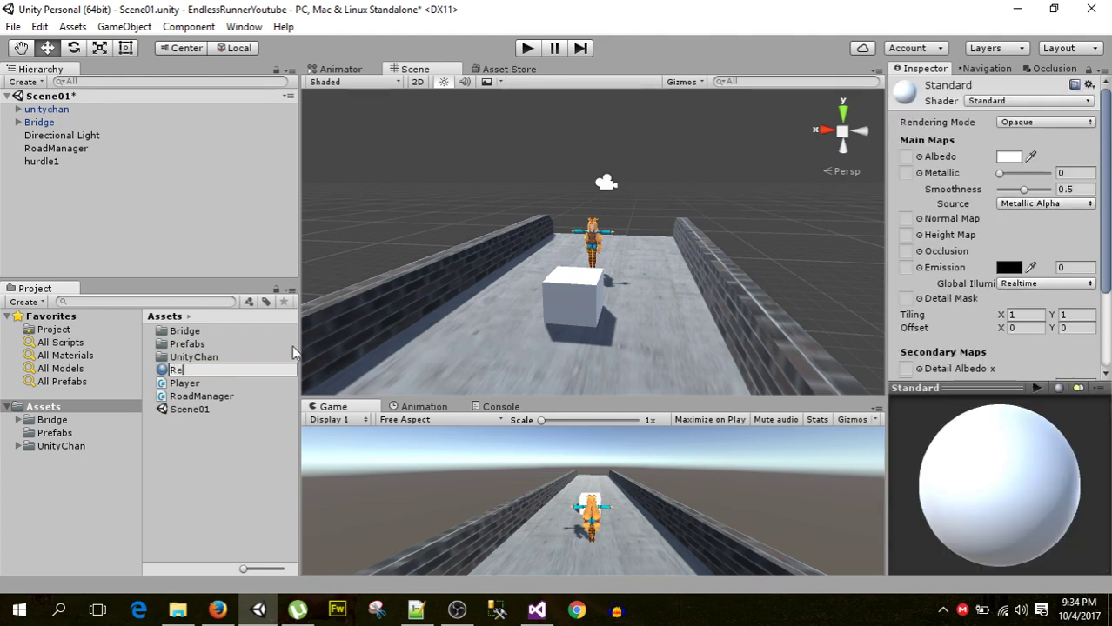
pyautogui.write('d')
pyautogui.press('Return')
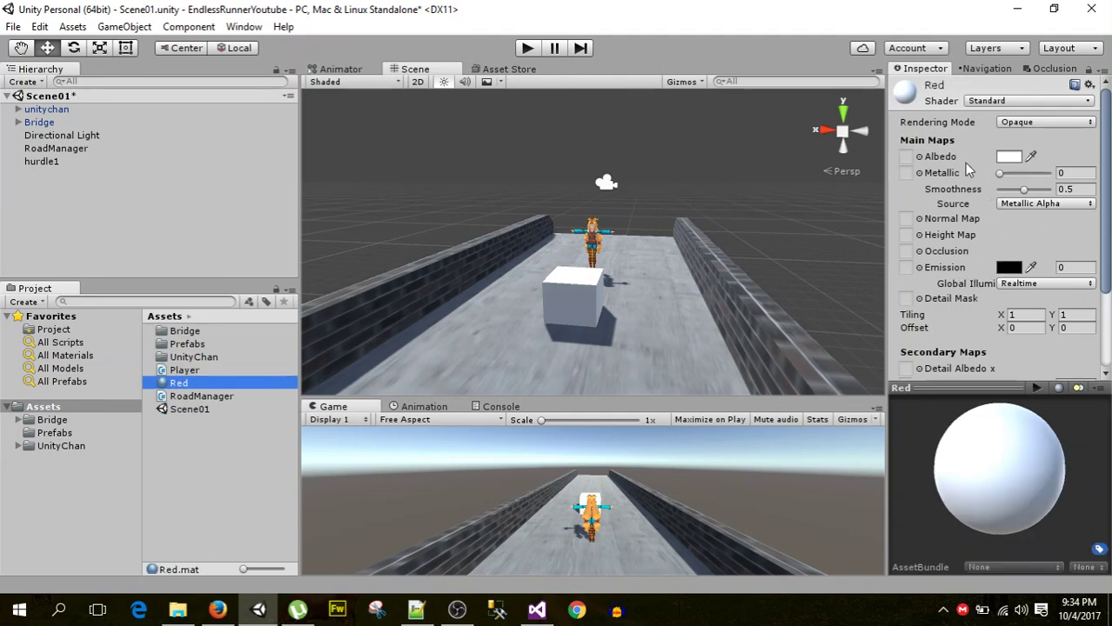
# Set the Red material's albedo to red and apply it to the hurdle1 cube.
pyautogui.click(1009, 157)
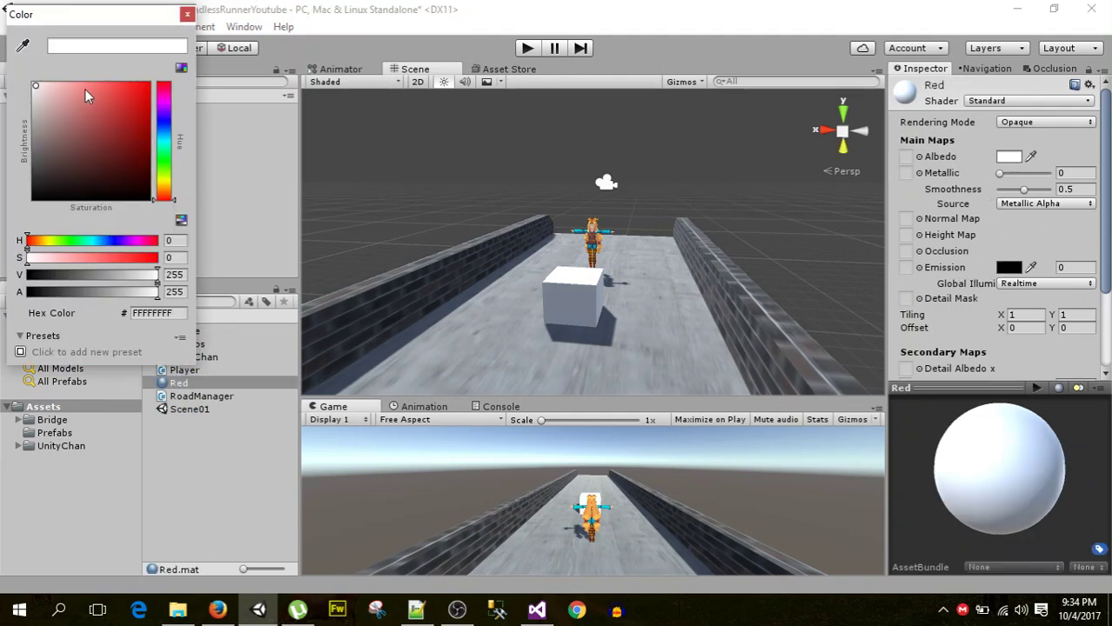
pyautogui.moveTo(84, 89)
pyautogui.mouseDown()
pyautogui.moveTo(133, 90)
pyautogui.moveTo(114, 88)
pyautogui.mouseUp()
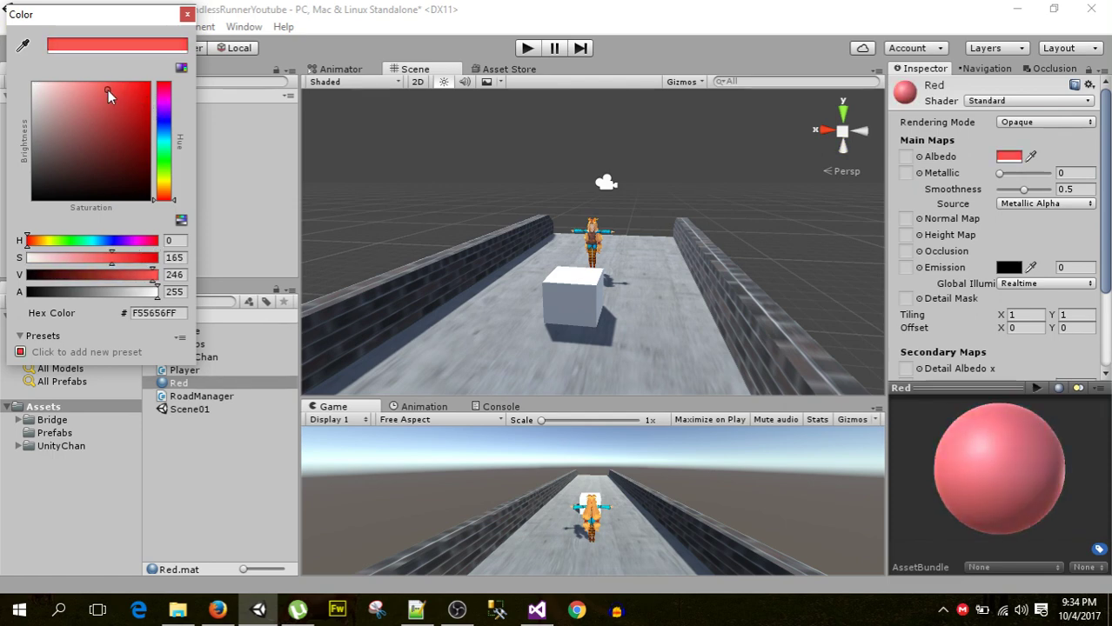
pyautogui.click(186, 15)
pyautogui.moveTo(178, 388); pyautogui.dragTo(581, 300)
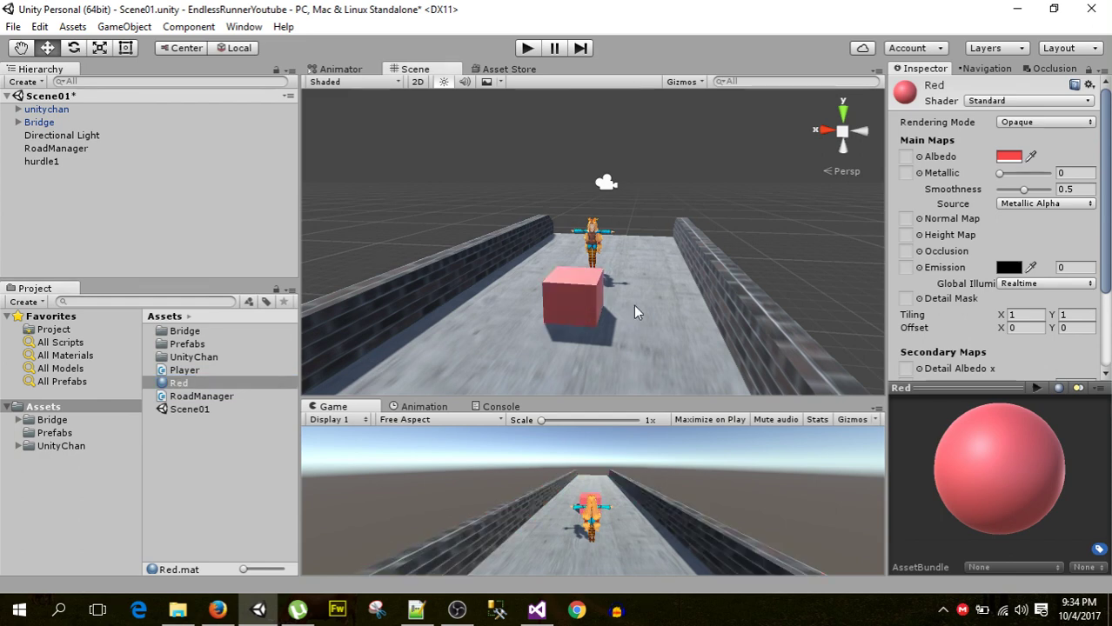
# Move hurdle1 down the road to Z 0.074 and run the game to test it.
pyautogui.scroll(6, 588, 300)
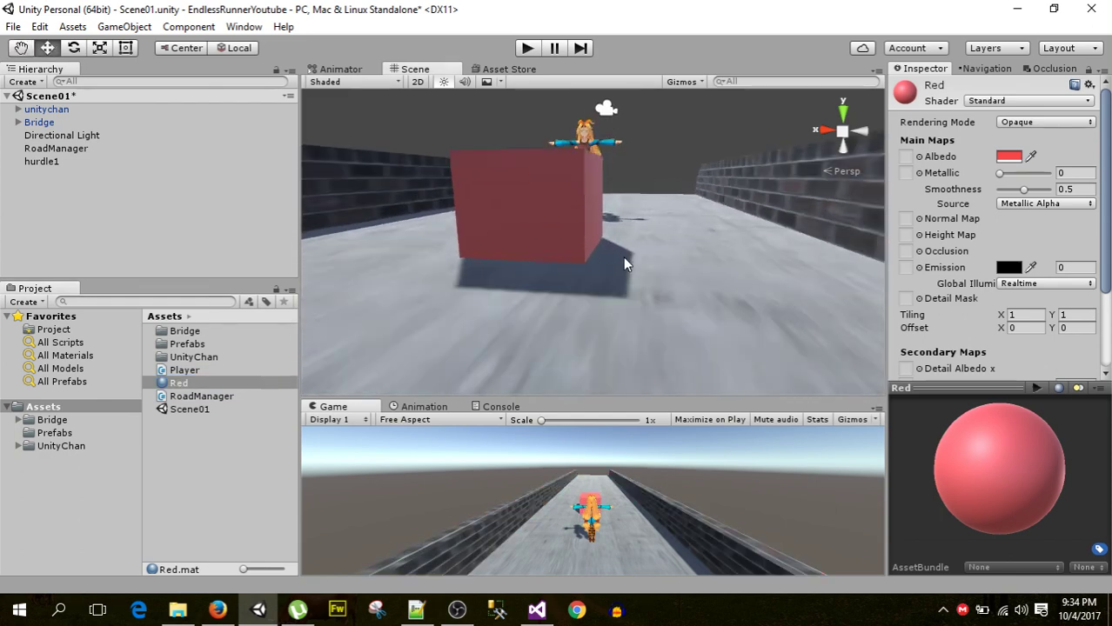
pyautogui.moveTo(623, 257); pyautogui.dragTo(615, 285, button='middle')
pyautogui.moveTo(615, 285)
pyautogui.keyDown('alt'); pyautogui.mouseDown()
pyautogui.moveTo(779, 327)
pyautogui.moveTo(511, 234)
pyautogui.moveTo(592, 339)
pyautogui.moveTo(751, 269)
pyautogui.moveTo(640, 337)
pyautogui.mouseUp(); pyautogui.keyUp('alt')
pyautogui.click(747, 271)
pyautogui.scroll(-3, 652, 339)
pyautogui.scroll(-3, 671, 344)
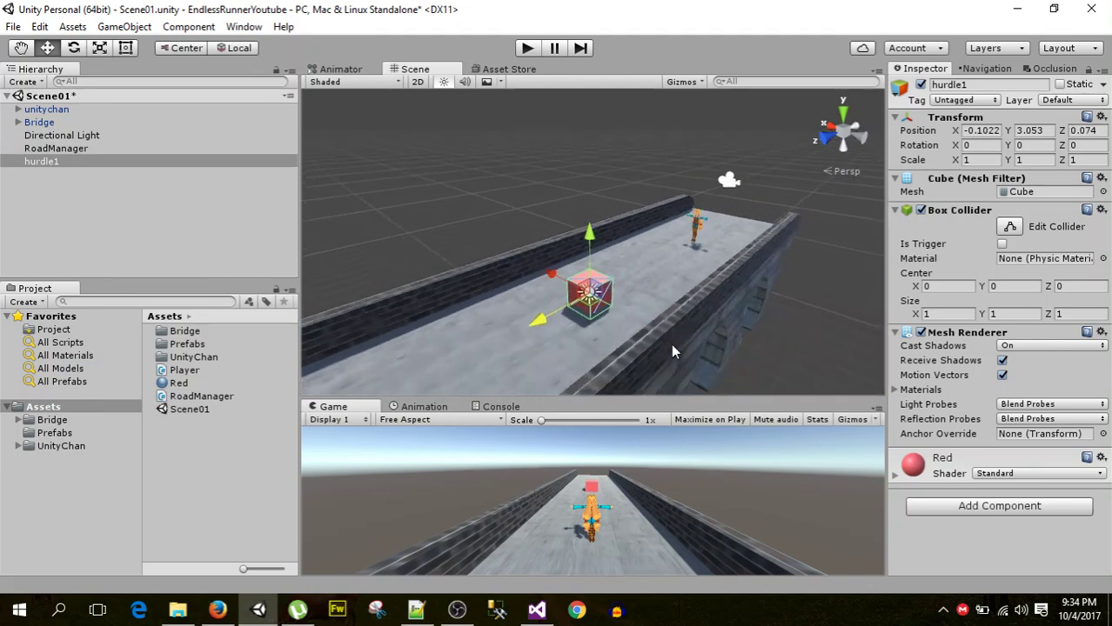
pyautogui.click(529, 48)
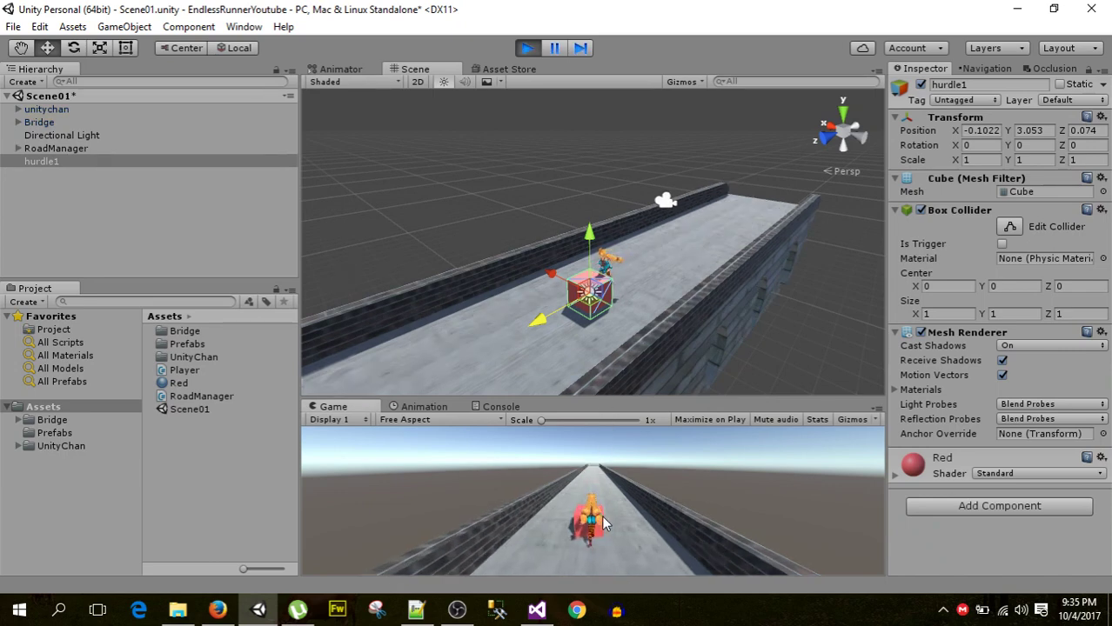
# Stop the game and save hurdle1 as a prefab in the Prefabs folder.
pyautogui.click(528, 48)
pyautogui.click(66, 193)
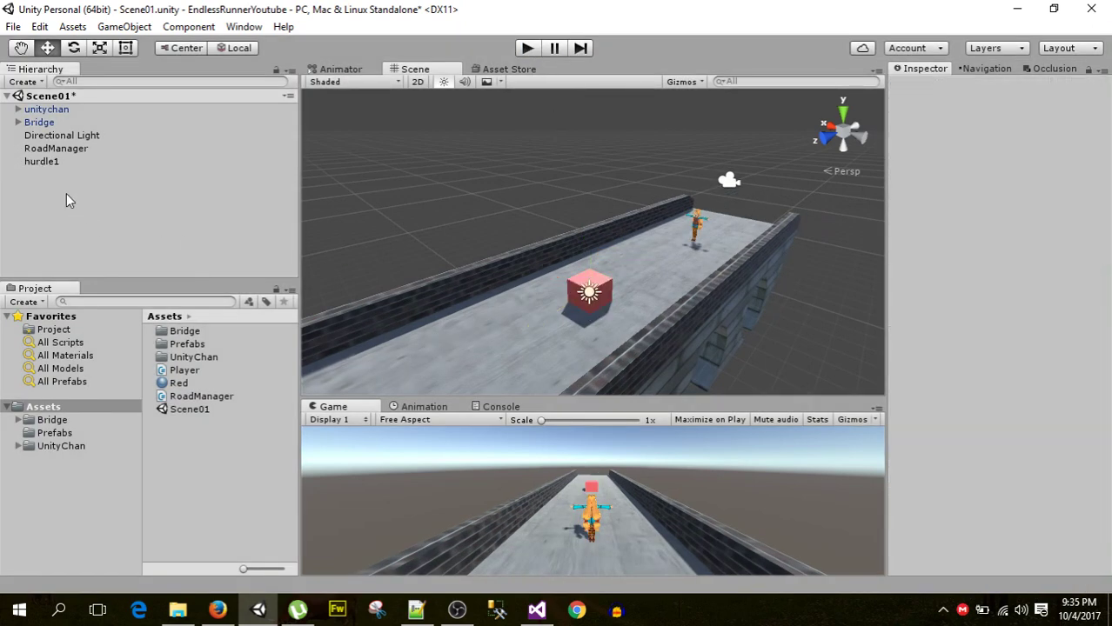
pyautogui.click(44, 163)
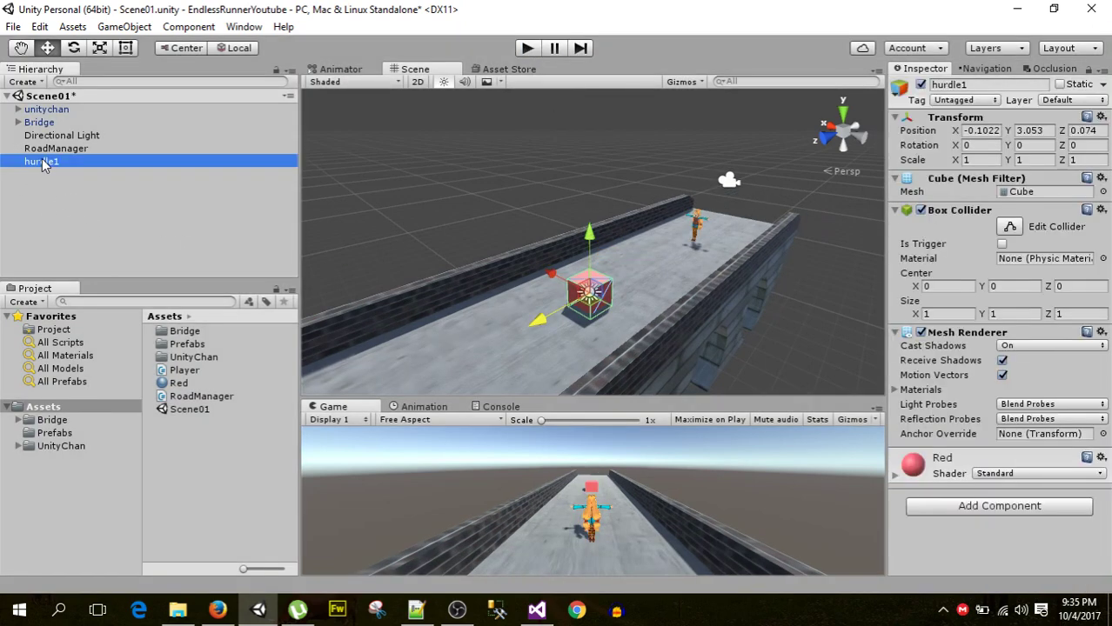
pyautogui.doubleClick(178, 345)
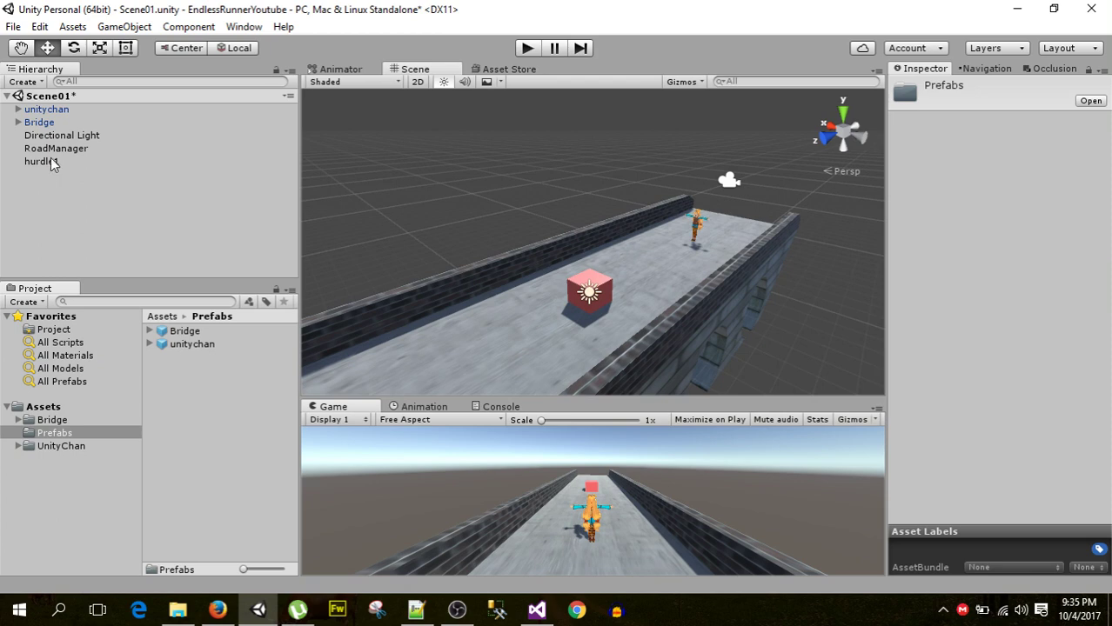
pyautogui.moveTo(49, 160); pyautogui.dragTo(252, 473)
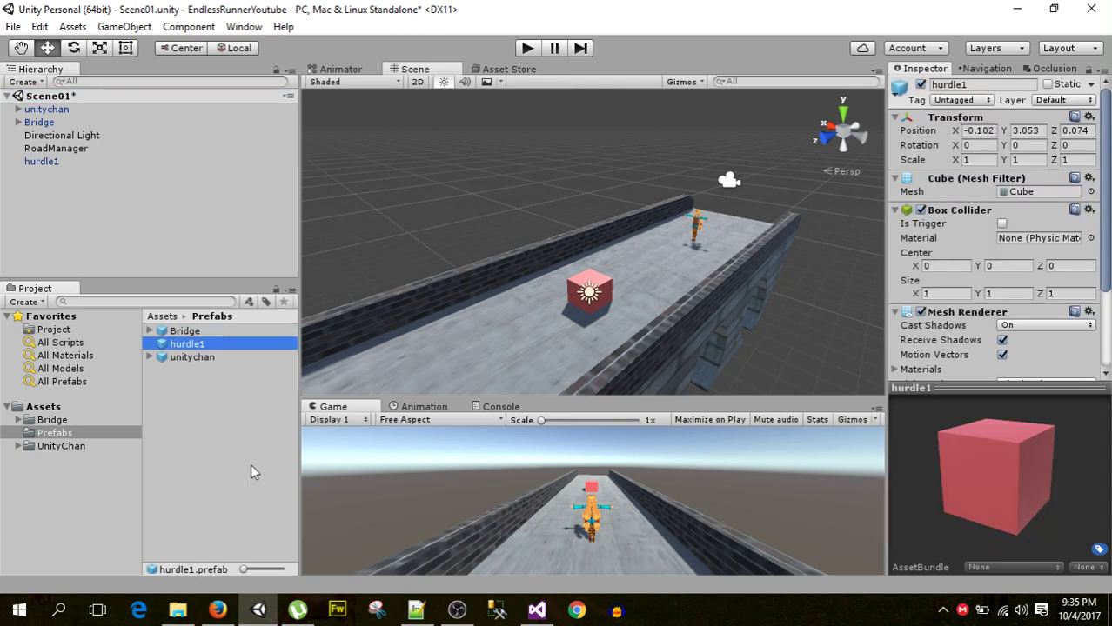
pyautogui.click(50, 407)
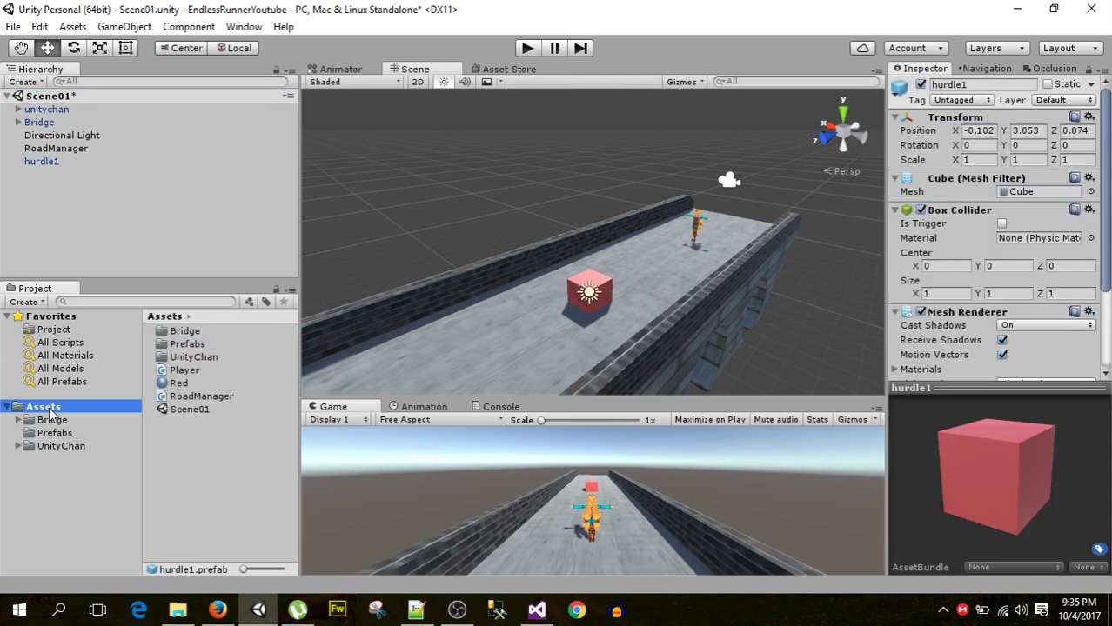
# Create a new material asset named green in Assets.
pyautogui.rightClick(184, 485)
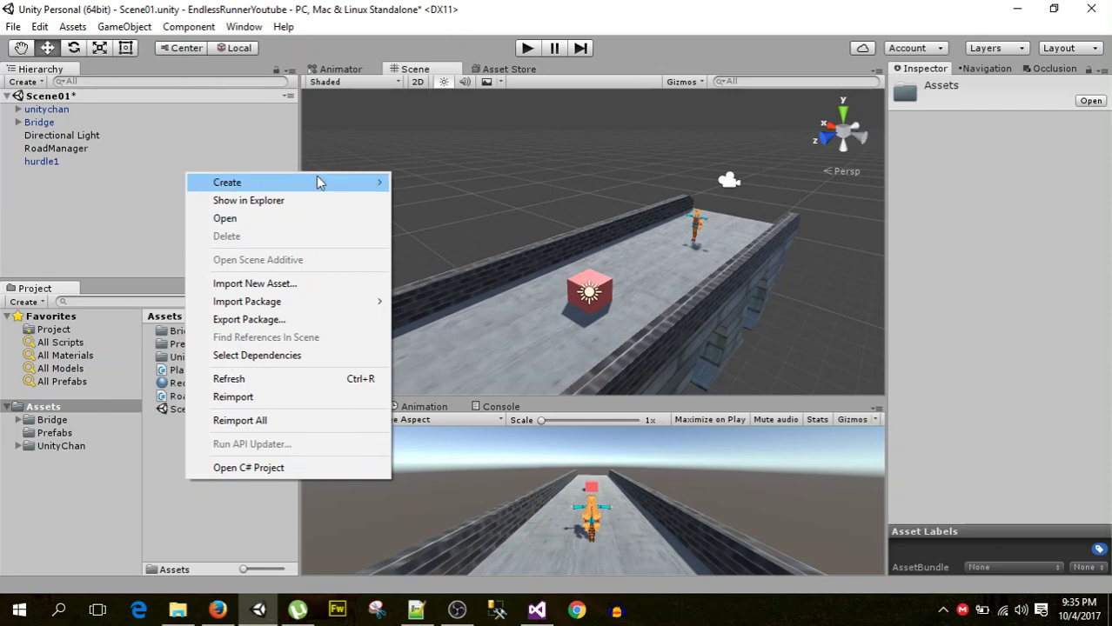
pyautogui.moveTo(319, 182)
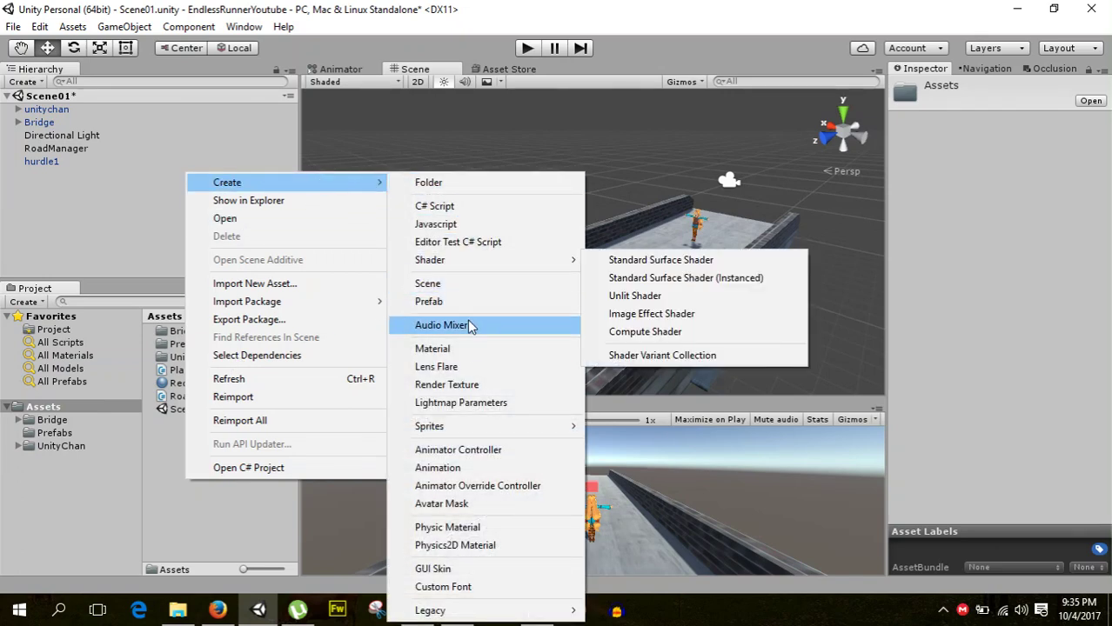
pyautogui.click(470, 348)
pyautogui.write('g')
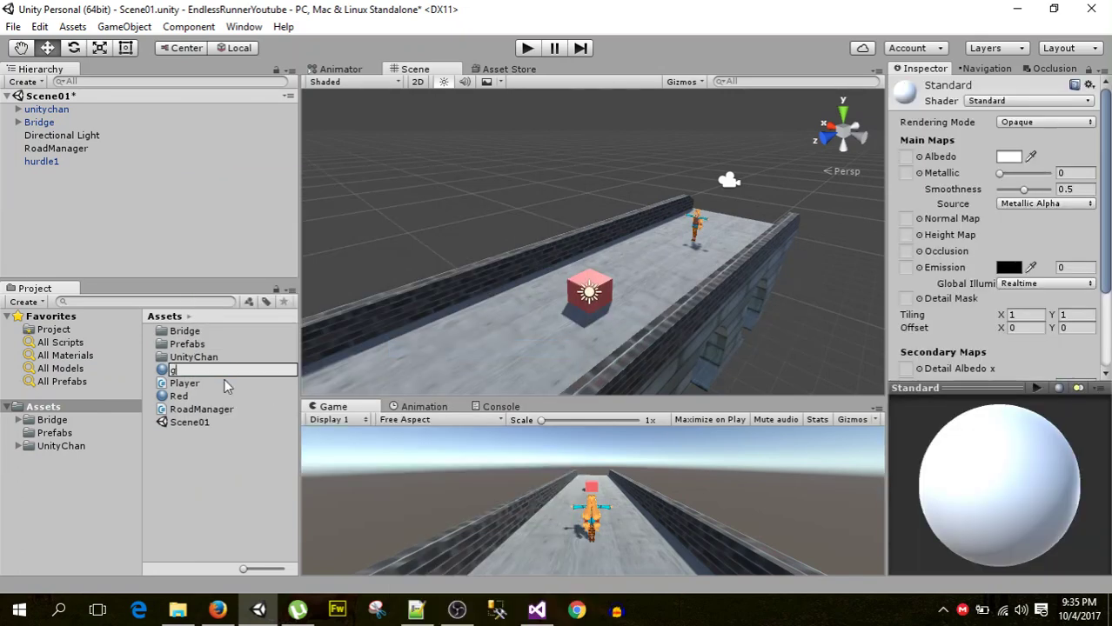
pyautogui.write('reen')
pyautogui.press('Return')
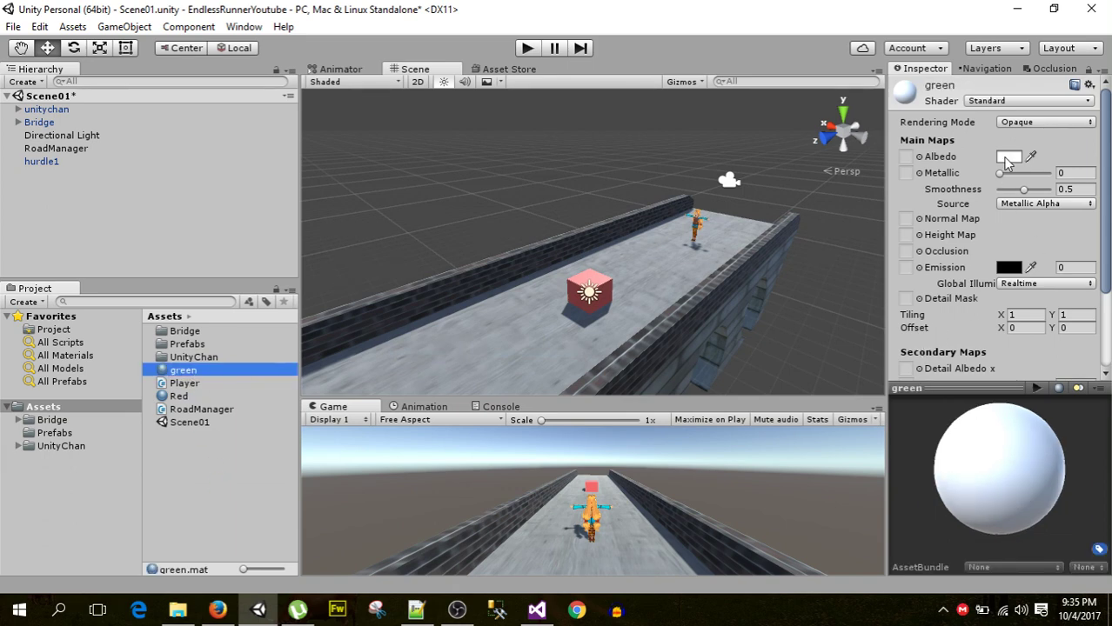
# Set green's albedo to bright green A7FF00, apply it to the hurdle cube, and save it as a new prefab.
pyautogui.click(1008, 158)
pyautogui.moveTo(159, 173); pyautogui.dragTo(168, 180)
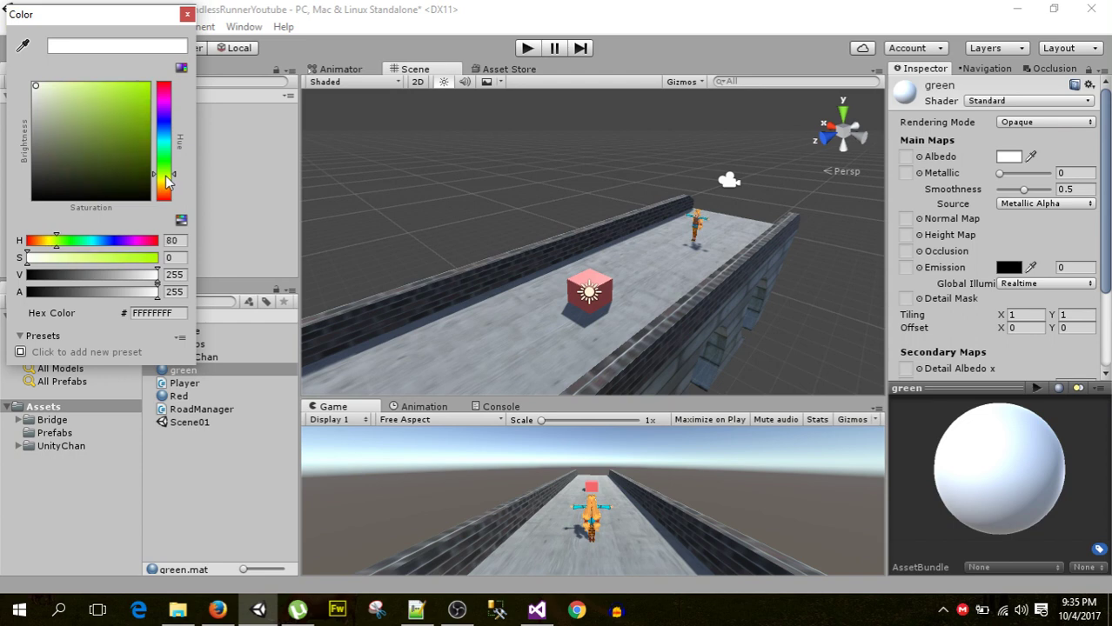
pyautogui.moveTo(107, 89); pyautogui.dragTo(170, 90)
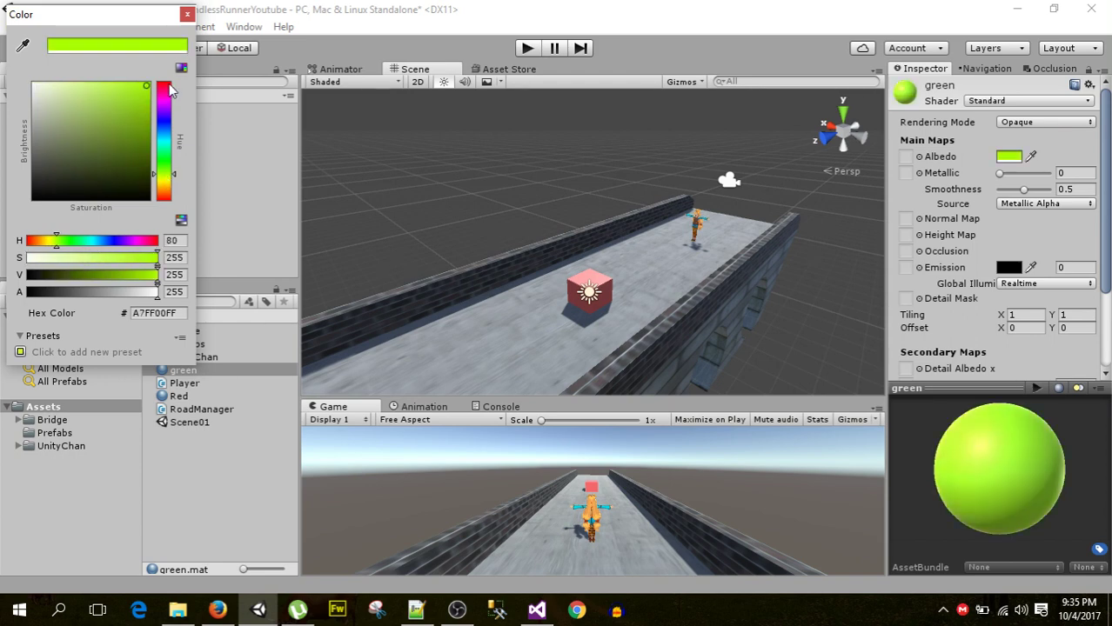
pyautogui.click(188, 15)
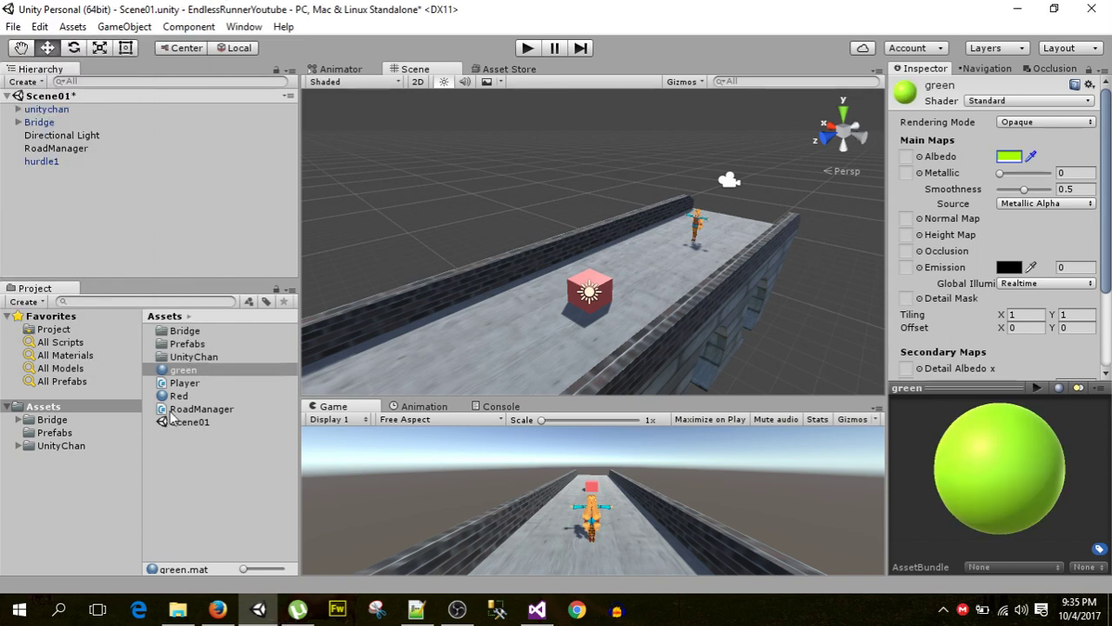
pyautogui.moveTo(182, 375); pyautogui.dragTo(606, 290)
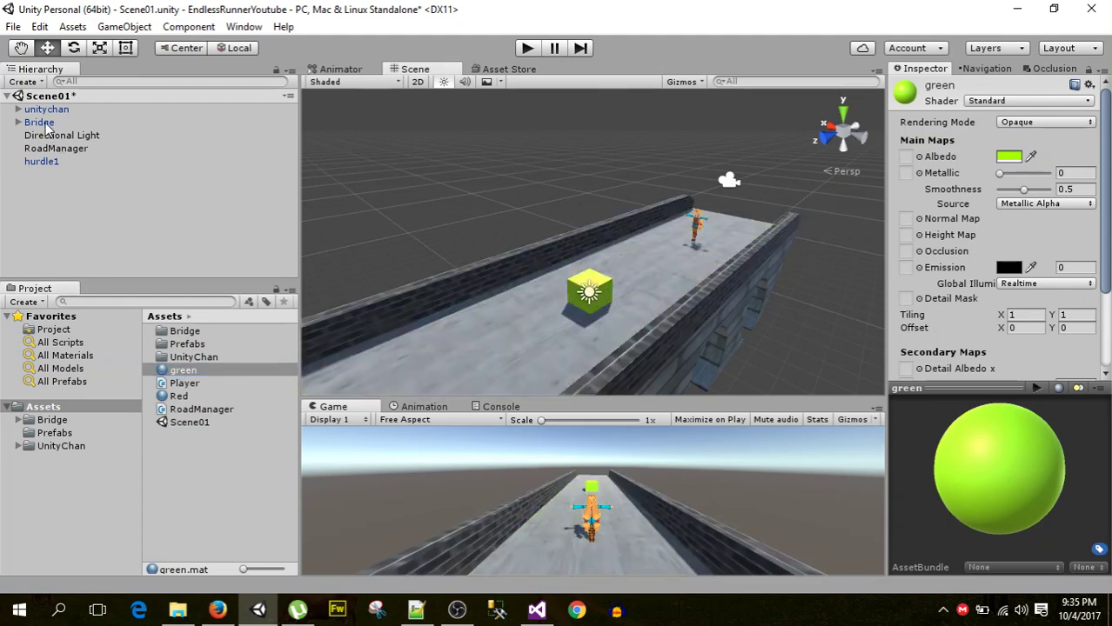
pyautogui.click(41, 163)
pyautogui.moveTo(181, 370)
pyautogui.mouseDown()
pyautogui.moveTo(203, 357)
pyautogui.moveTo(193, 475)
pyautogui.mouseUp()
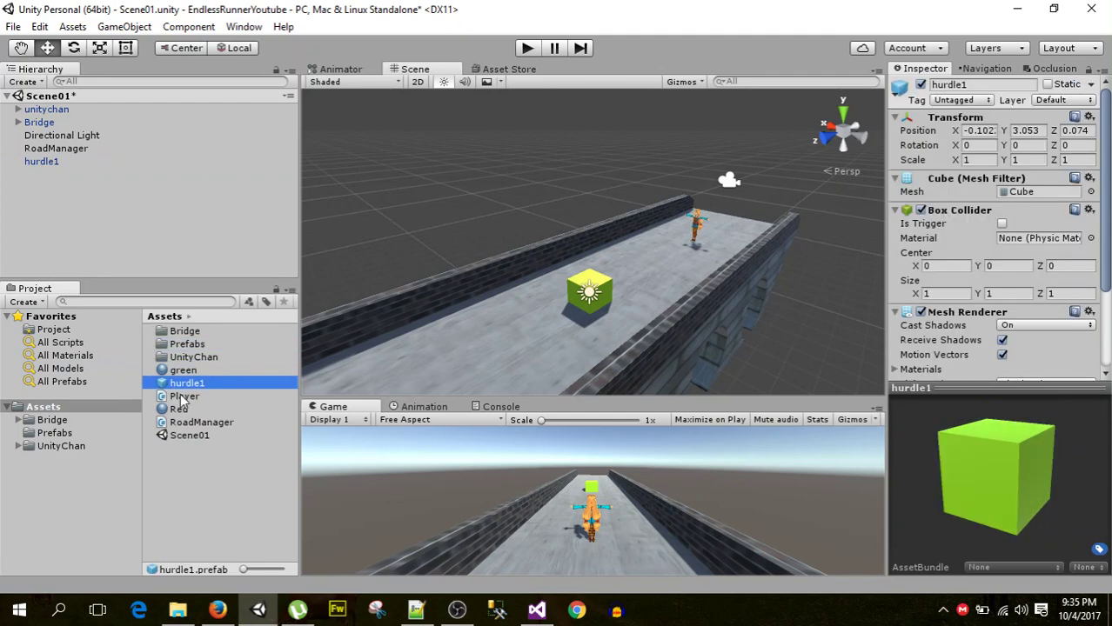
# Rename the green prefab to hurdle2 and move it into the Prefabs folder.
pyautogui.click(186, 386)
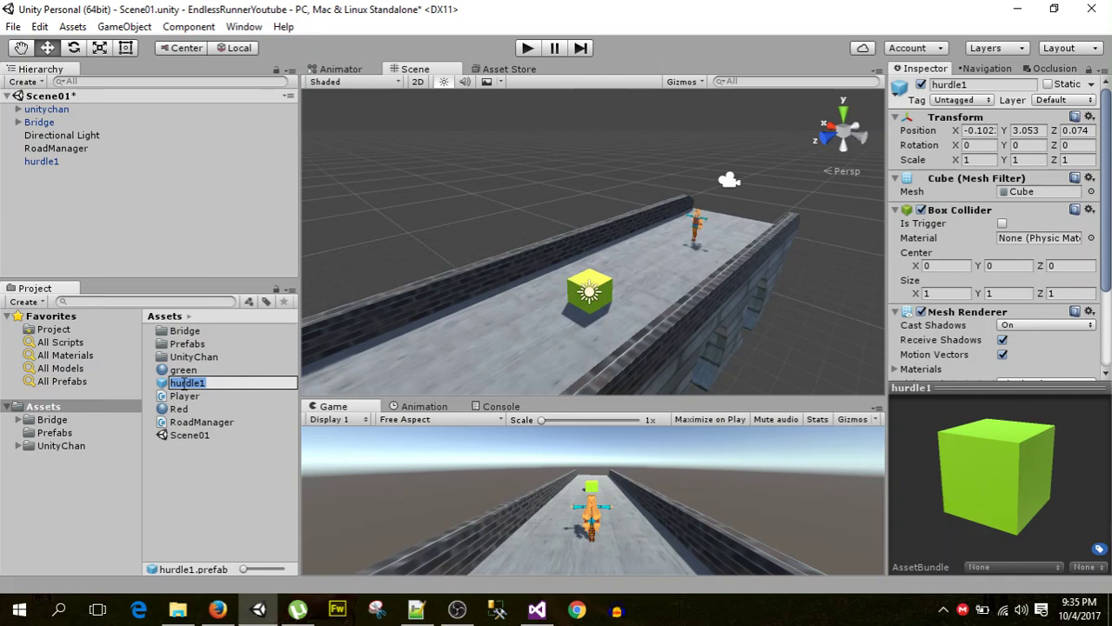
pyautogui.click(220, 389)
pyautogui.write('2')
pyautogui.press('Return')
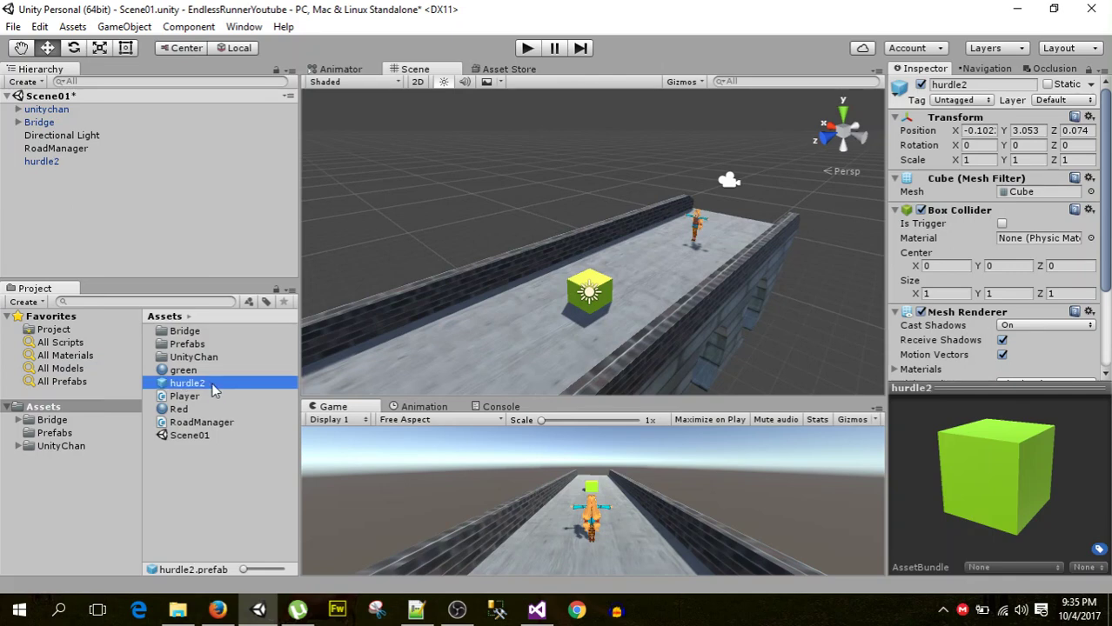
pyautogui.moveTo(205, 385); pyautogui.dragTo(202, 348)
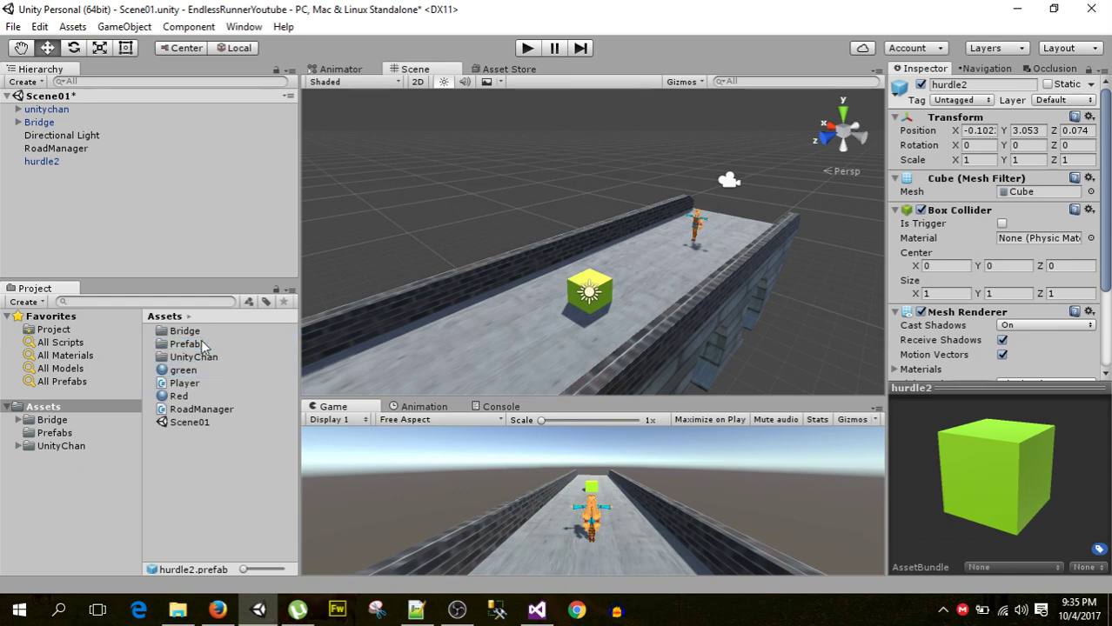
pyautogui.doubleClick(200, 345)
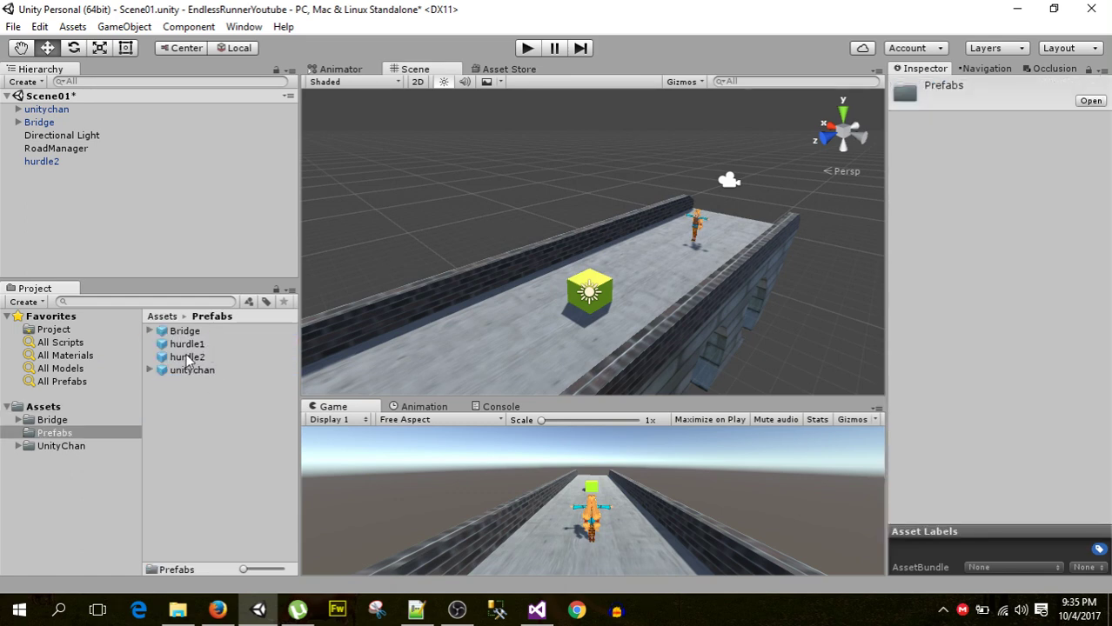
# Place hurdle2 and hurdle1 test copies in the scene, then delete both copies.
pyautogui.moveTo(185, 364)
pyautogui.mouseDown()
pyautogui.moveTo(472, 301)
pyautogui.moveTo(483, 322)
pyautogui.mouseUp()
pyautogui.moveTo(189, 347); pyautogui.dragTo(534, 355)
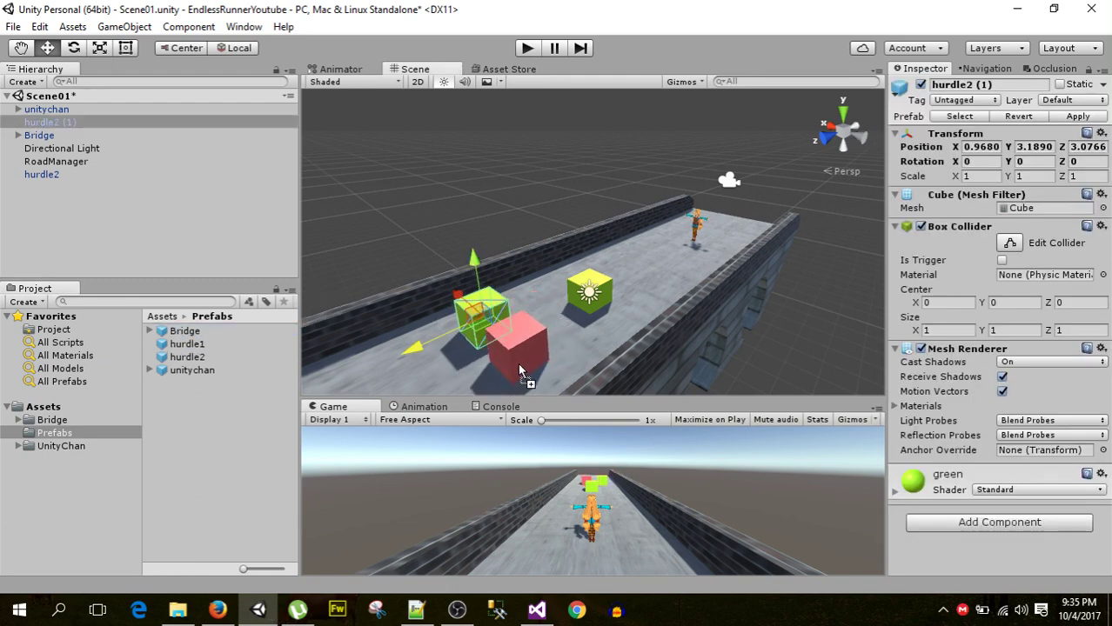
pyautogui.moveTo(534, 355); pyautogui.dragTo(526, 351)
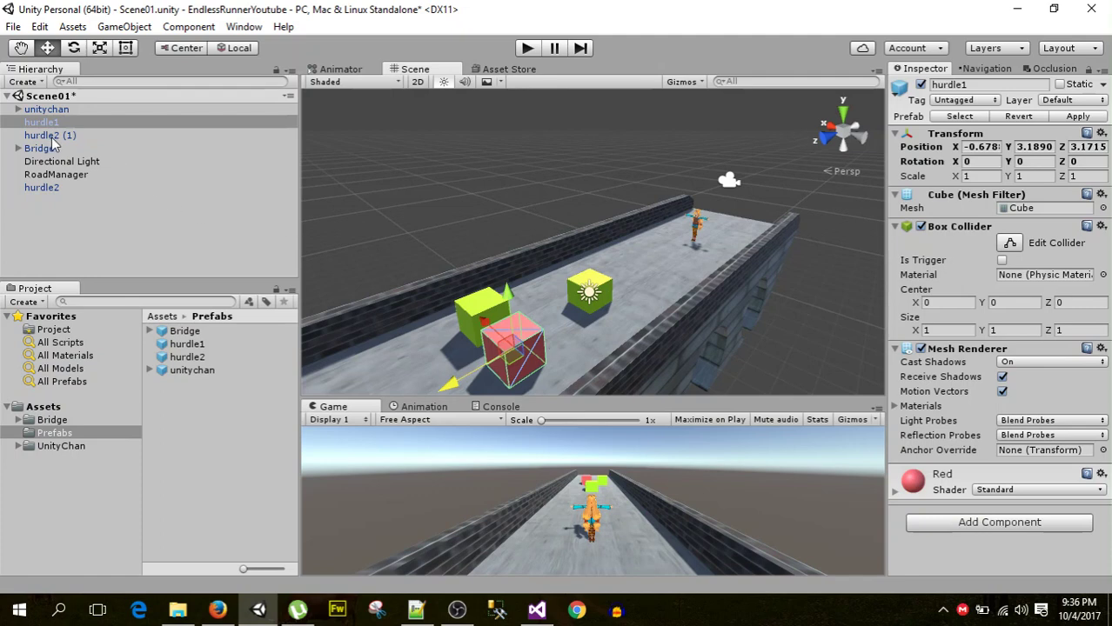
pyautogui.click(52, 139)
pyautogui.press('Delete')
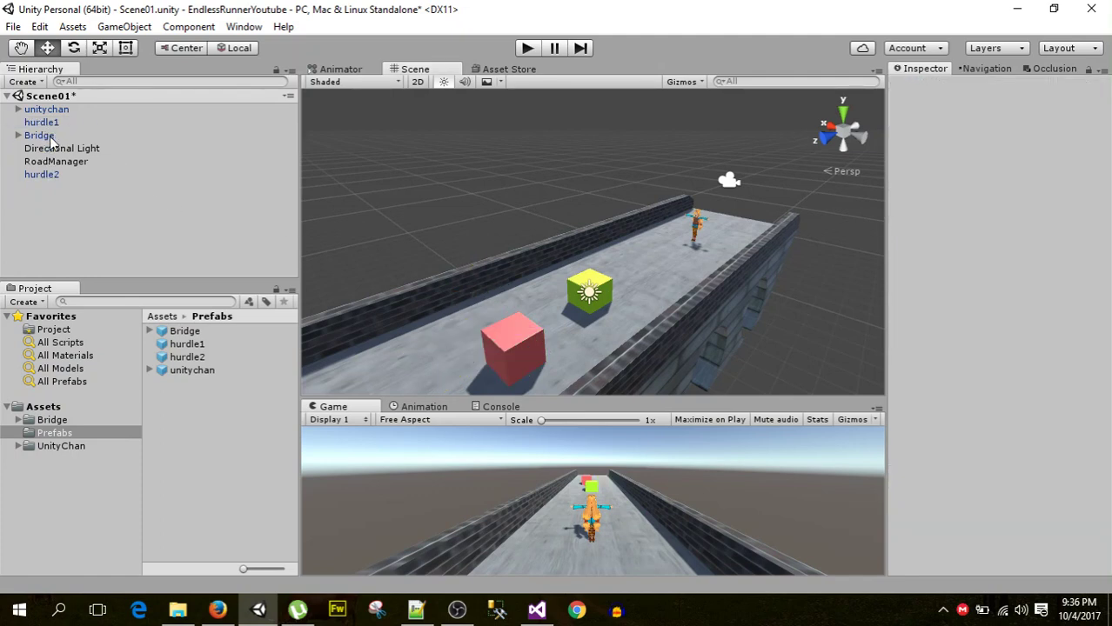
pyautogui.click(55, 124)
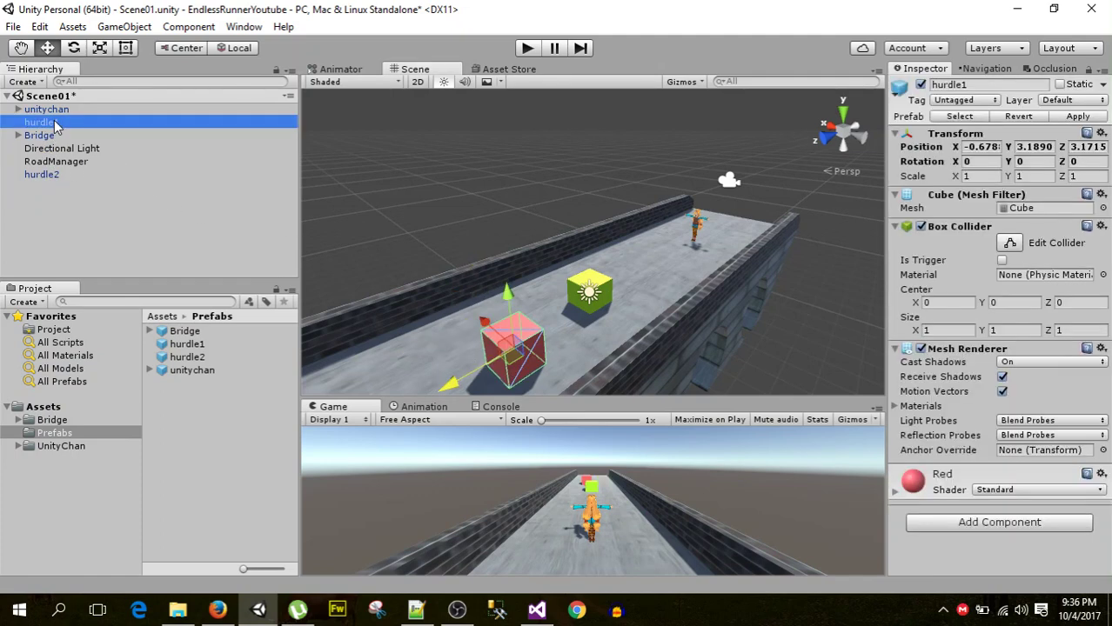
pyautogui.press('Delete')
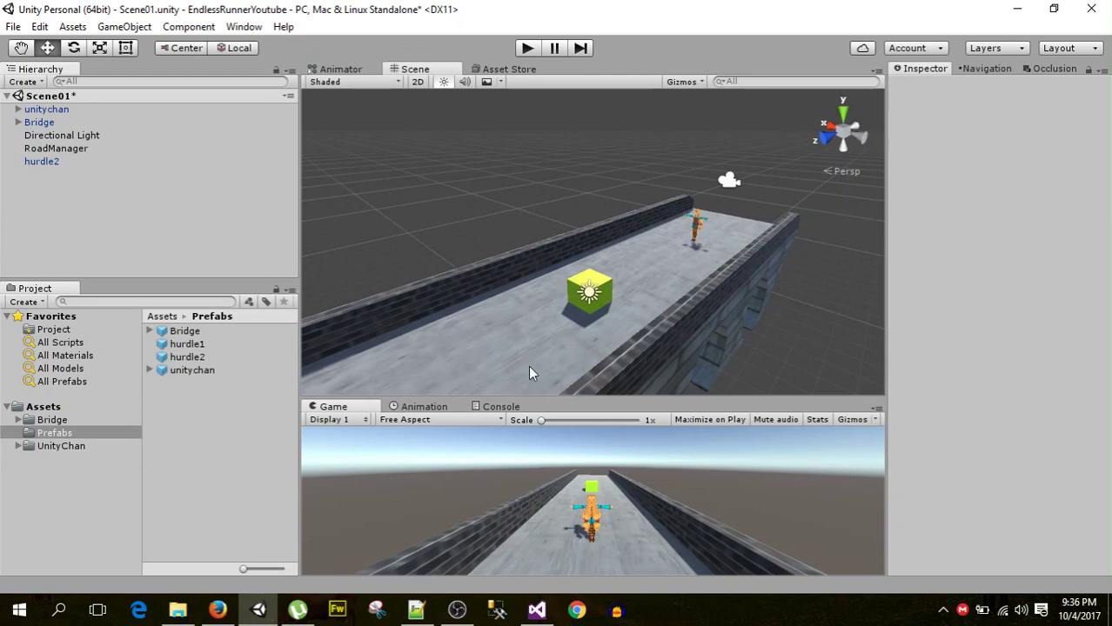
pyautogui.click(73, 150)
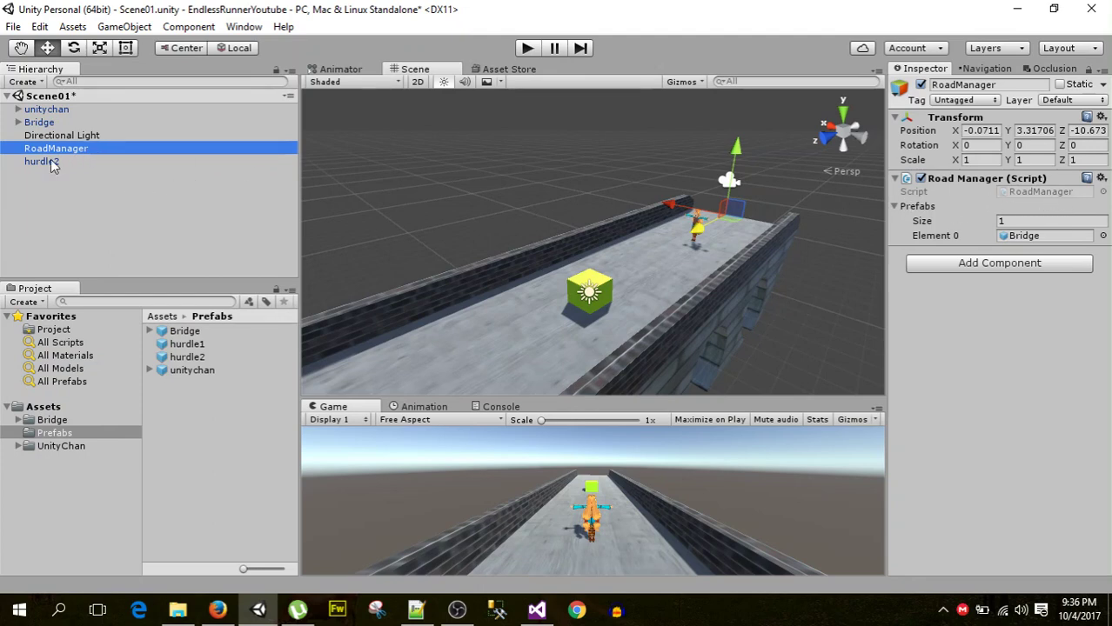
# Create an empty GameObject in the Hierarchy and name it 'Hurdle Generator'.
pyautogui.click(62, 202)
pyautogui.click(31, 81)
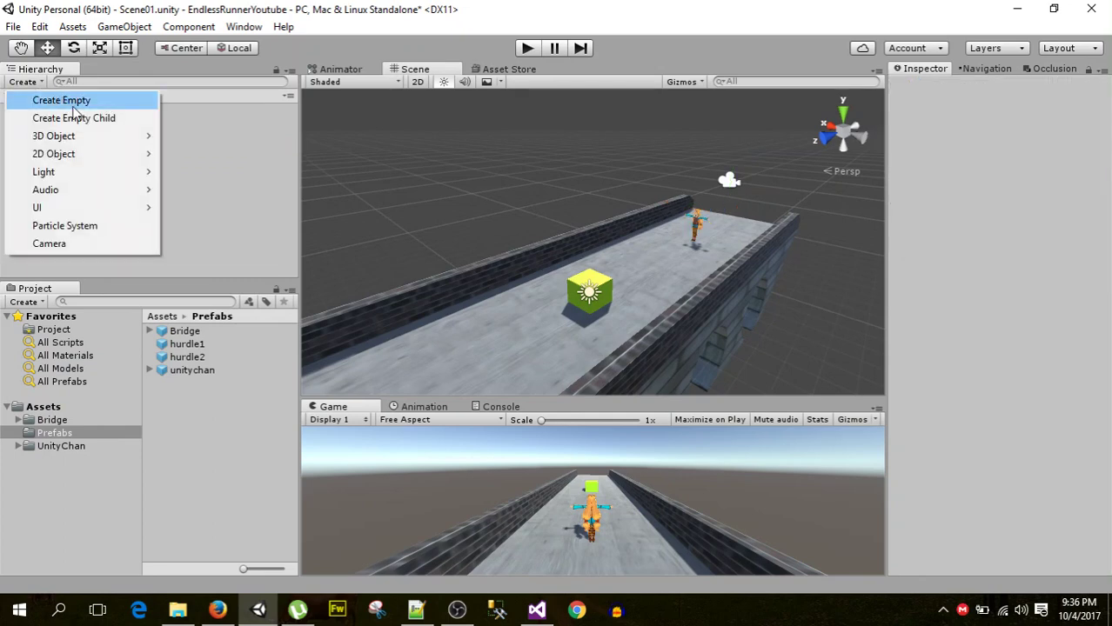
pyautogui.click(74, 99)
pyautogui.click(87, 176)
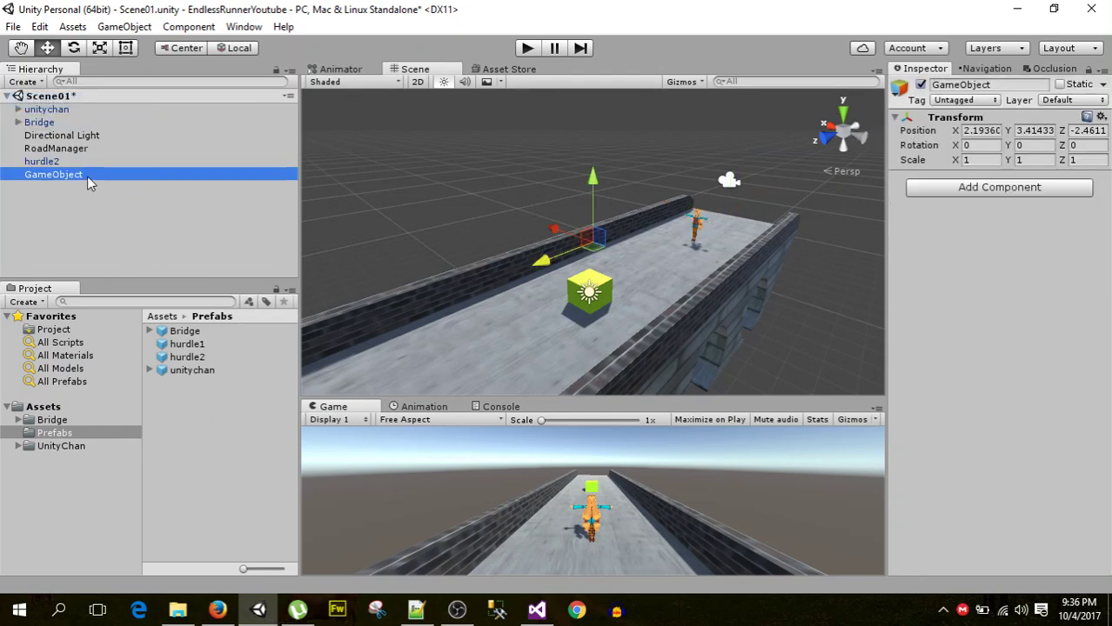
pyautogui.write('Hurd')
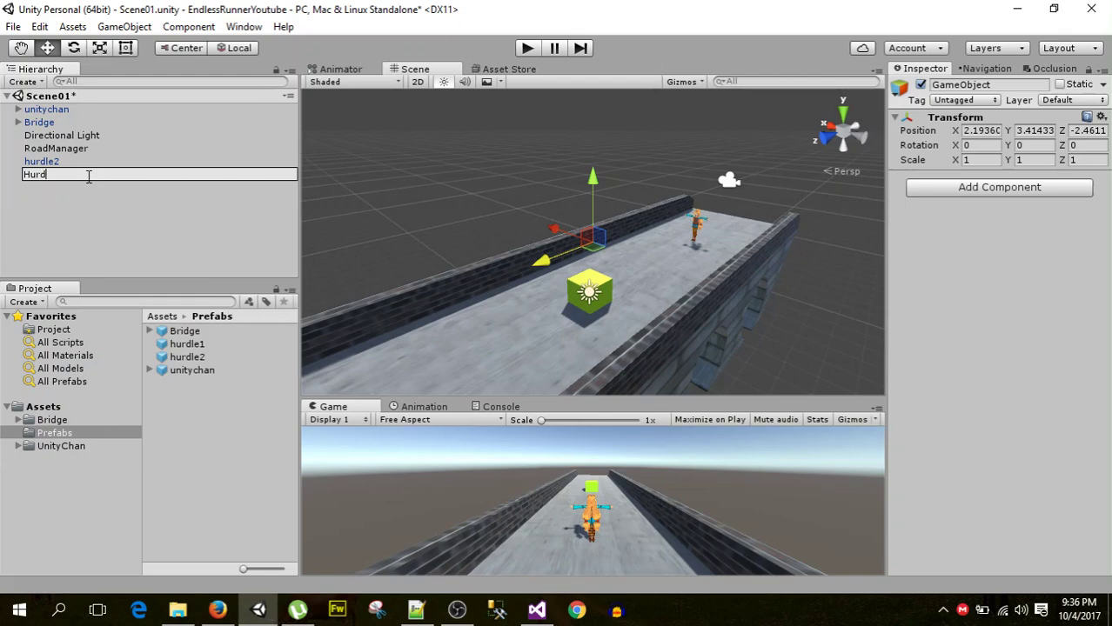
pyautogui.write('le G')
pyautogui.write('enerat')
pyautogui.write('or')
pyautogui.press('Return')
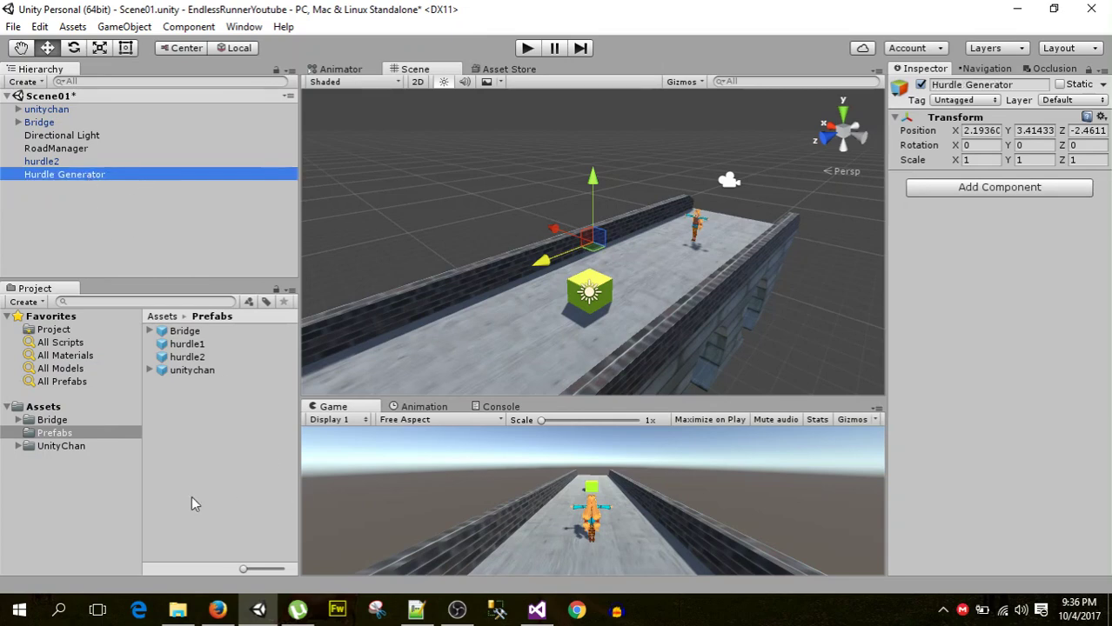
pyautogui.click(43, 407)
# Create a C# script named hurdleManager in Assets, select Hurdle Generator, and switch to Visual Studio.
pyautogui.rightClick(176, 470)
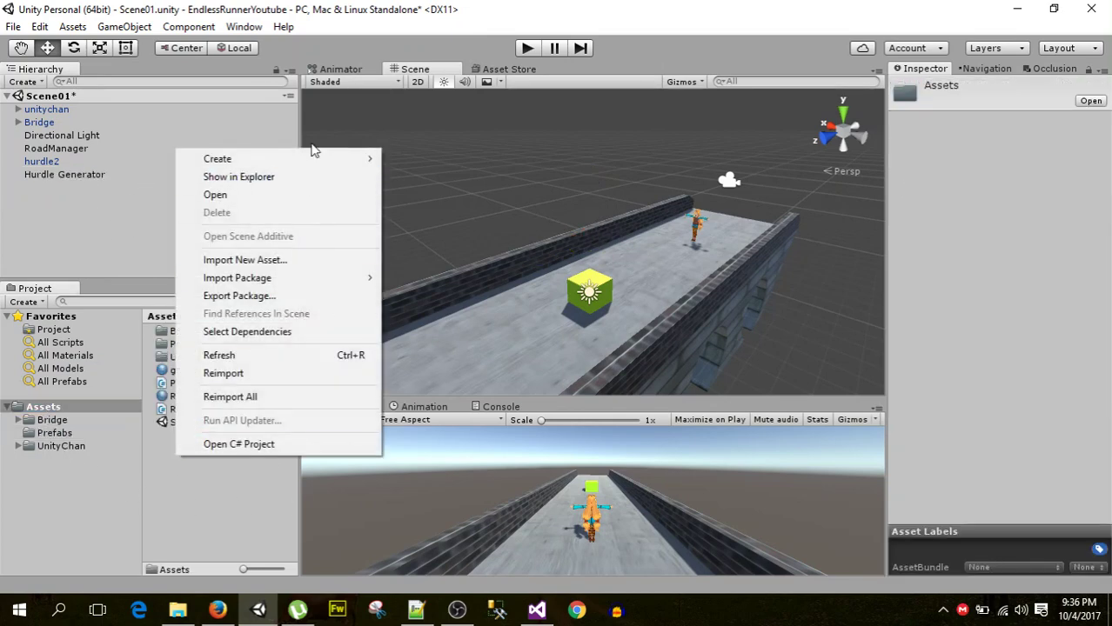
pyautogui.moveTo(317, 161)
pyautogui.click(439, 178)
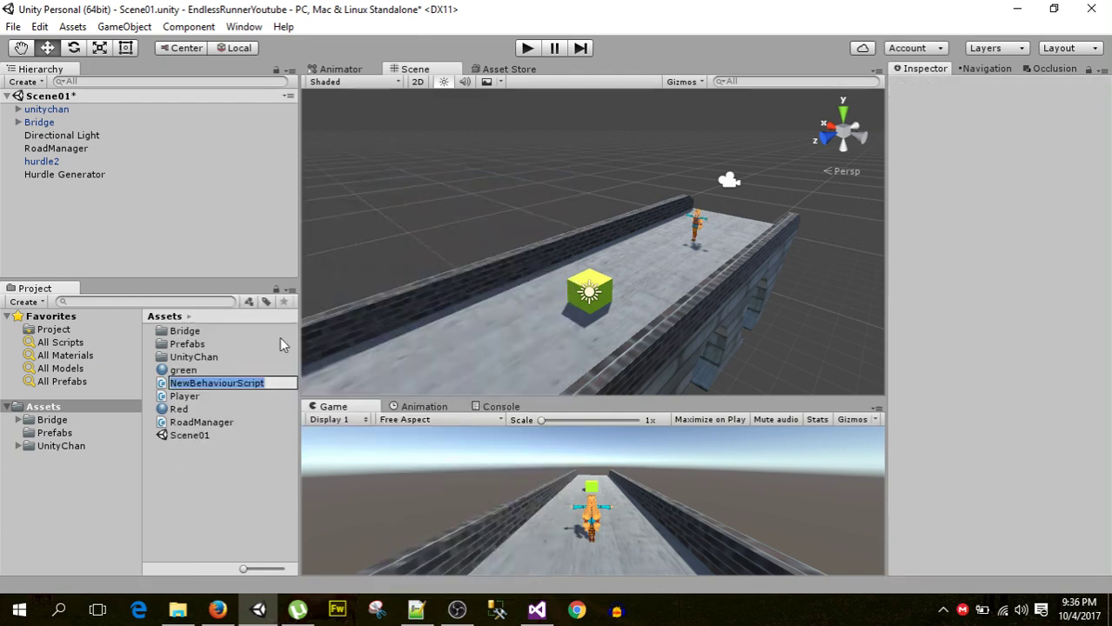
pyautogui.write('hurd')
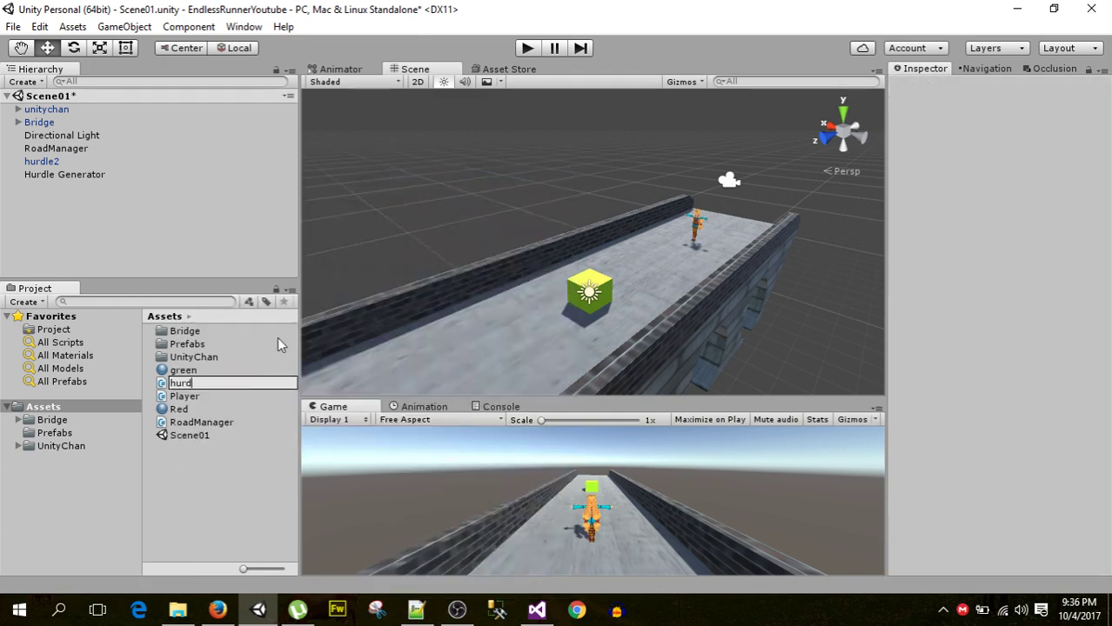
pyautogui.write('leManager')
pyautogui.press('Return')
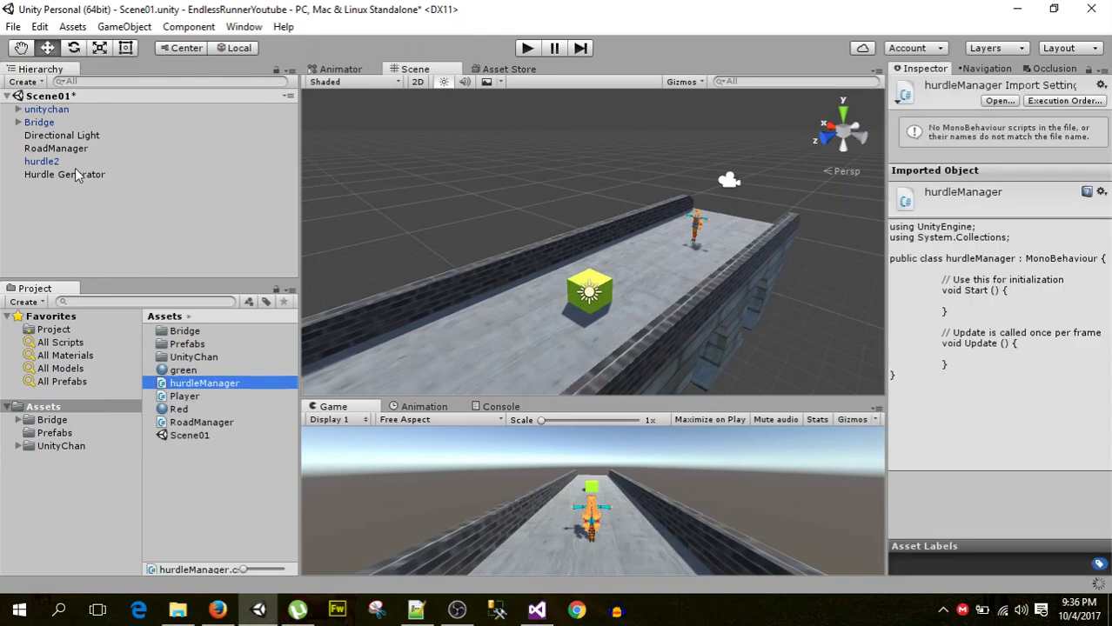
pyautogui.click(76, 174)
pyautogui.hotkey('alt', 'Tab')
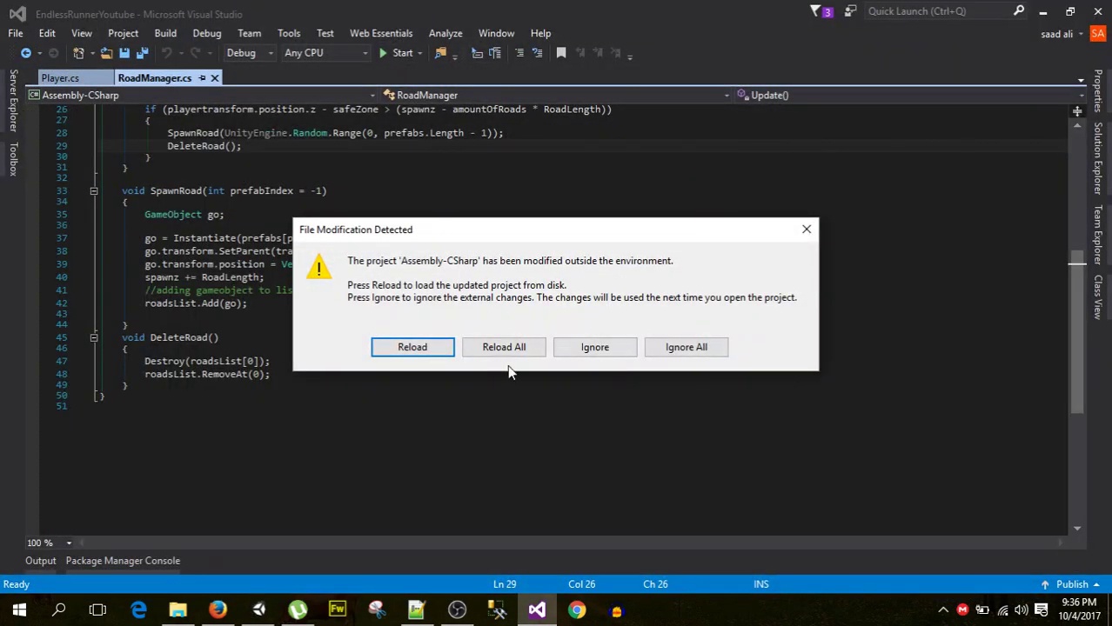
# Reload all externally modified project files in Visual Studio, then minimize it to return to Unity.
pyautogui.click(502, 347)
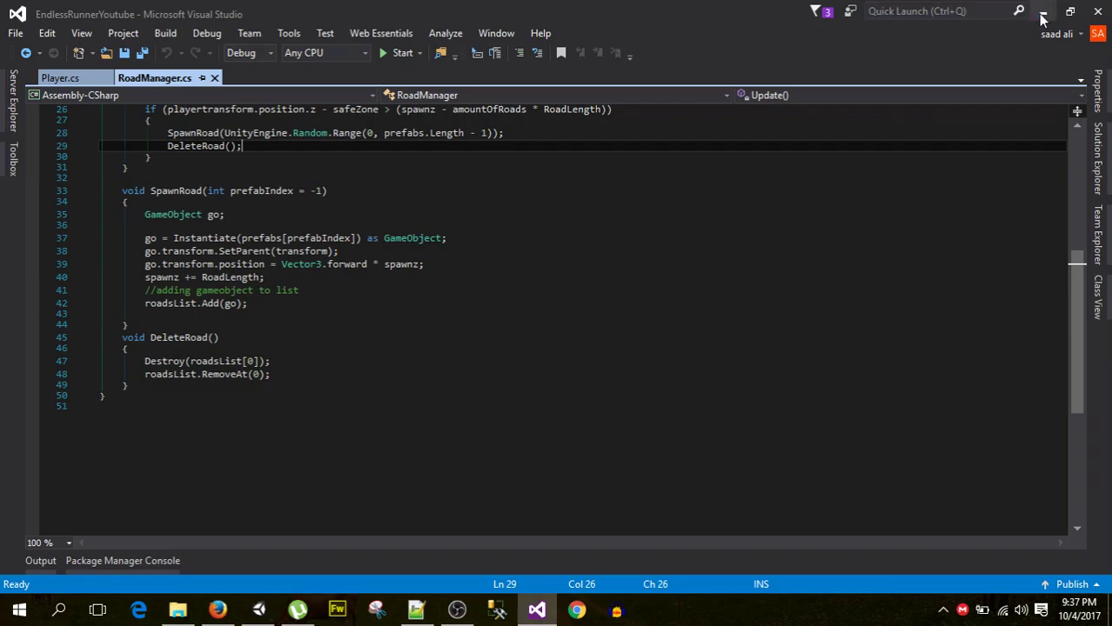
pyautogui.click(1043, 17)
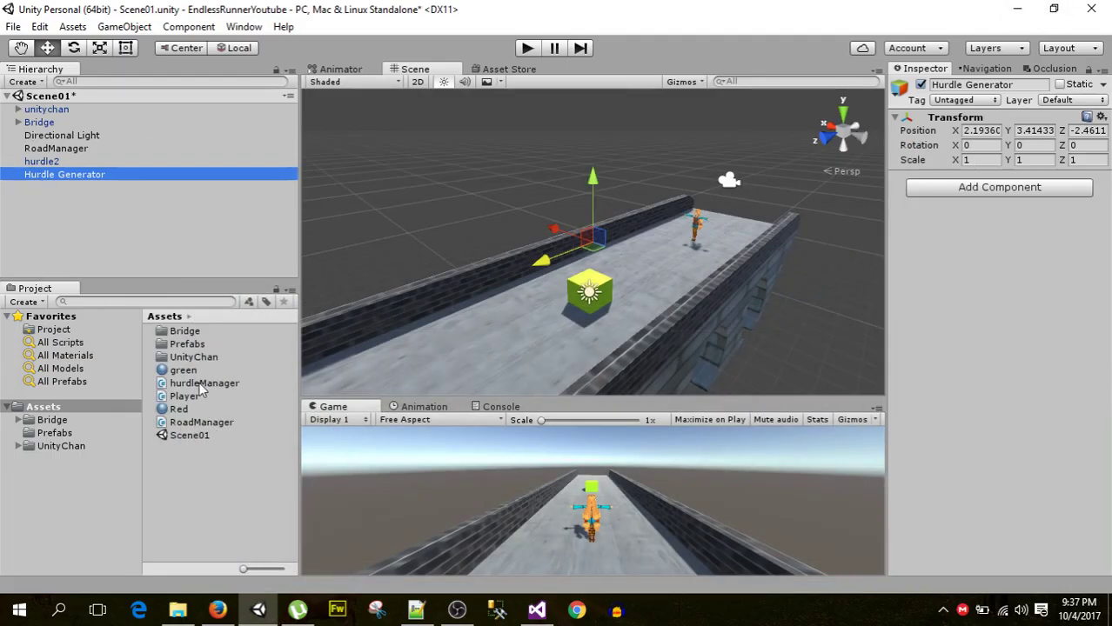
# Drag hurdleManager onto Hurdle Generator's Inspector and open the script in Visual Studio.
pyautogui.moveTo(200, 390); pyautogui.dragTo(989, 320)
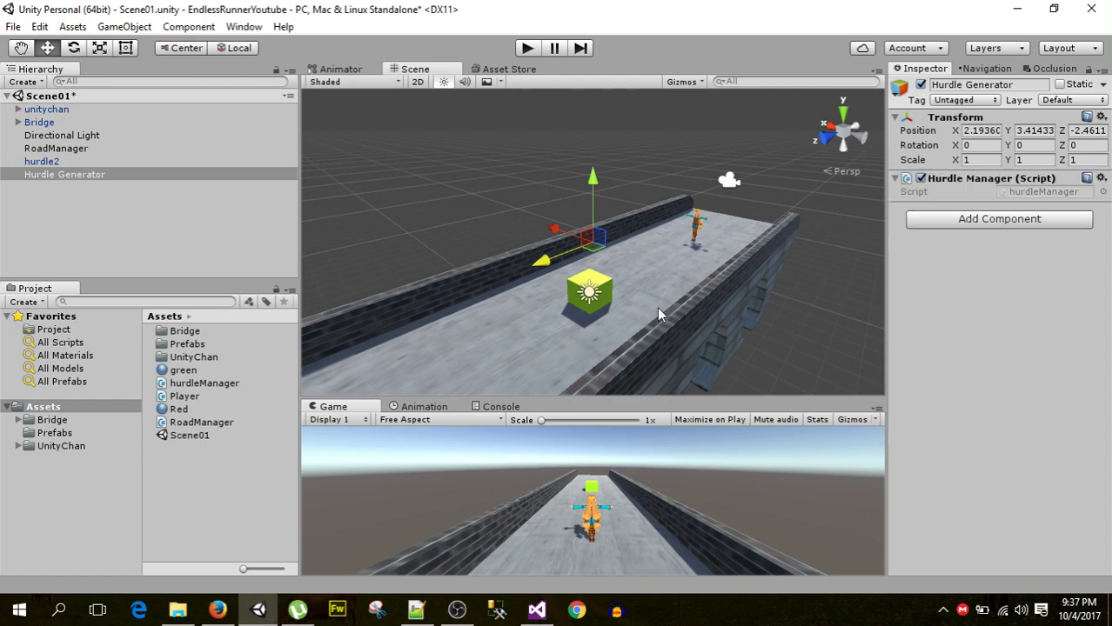
pyautogui.doubleClick(1031, 191)
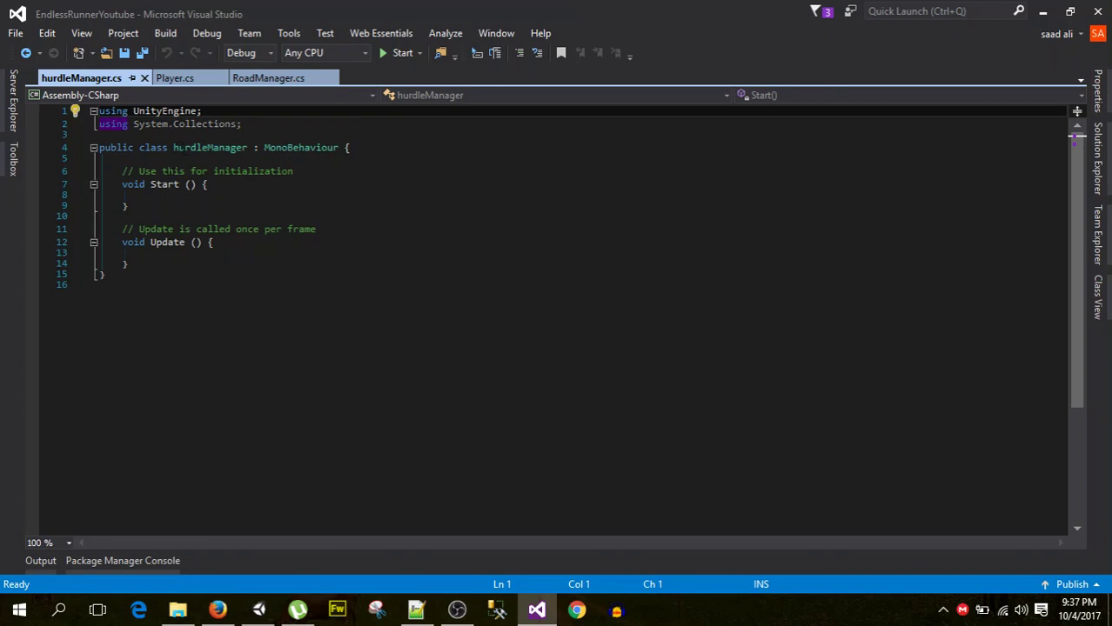
# Declare 'public GameObject[] hurdles;' at the top of the hurdleManager class.
pyautogui.moveTo(173, 147); pyautogui.dragTo(252, 147)
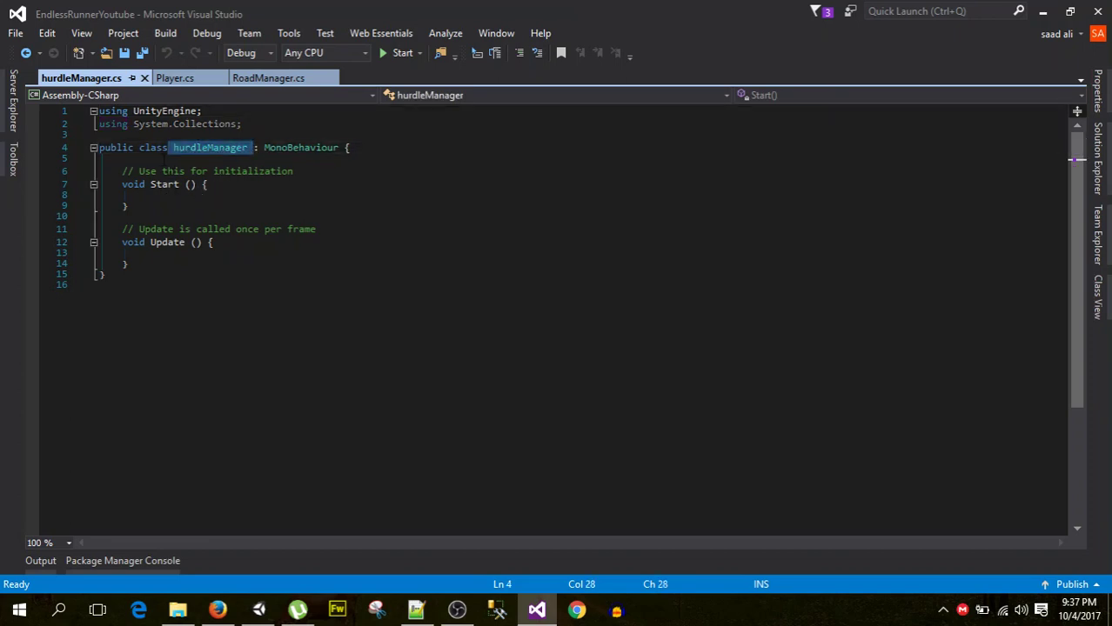
pyautogui.click(164, 158)
pyautogui.press('Return')
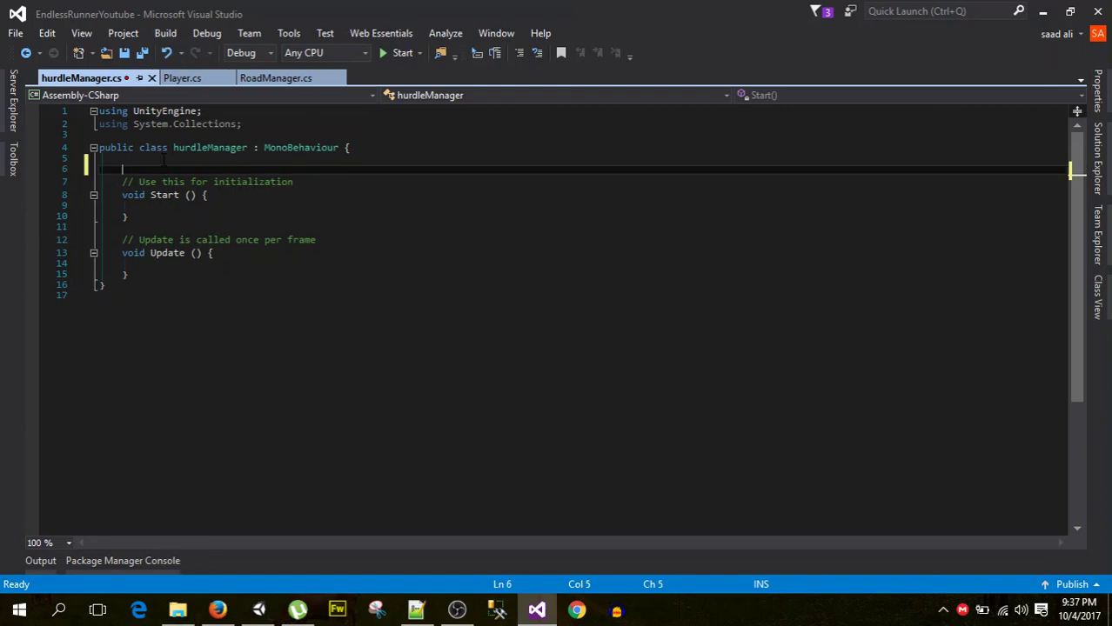
pyautogui.write('publi')
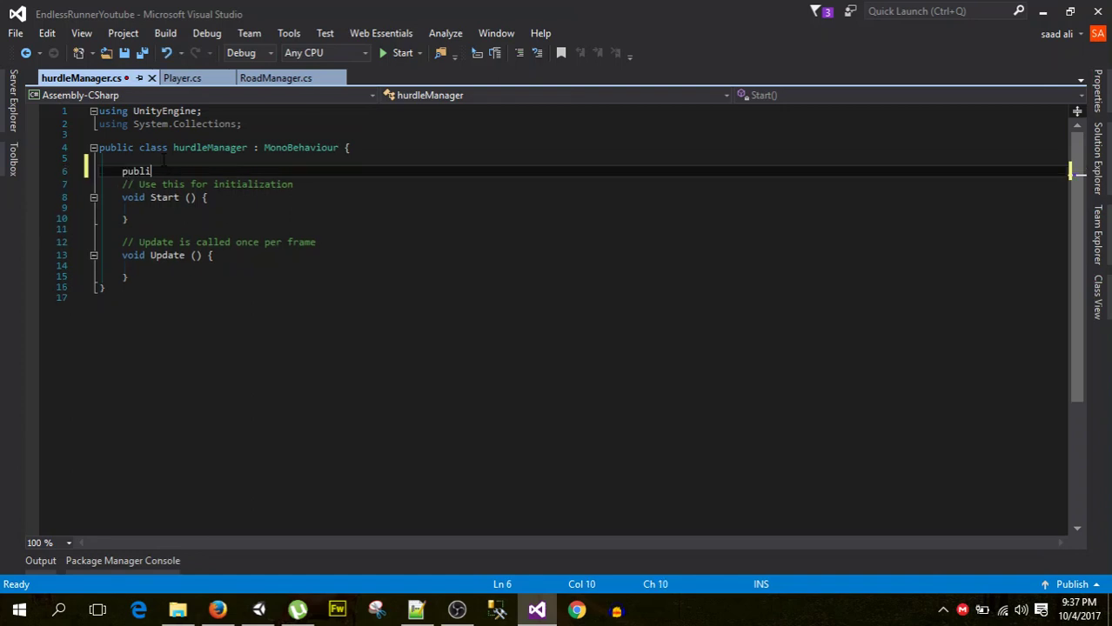
pyautogui.write('c Ga')
pyautogui.write('me')
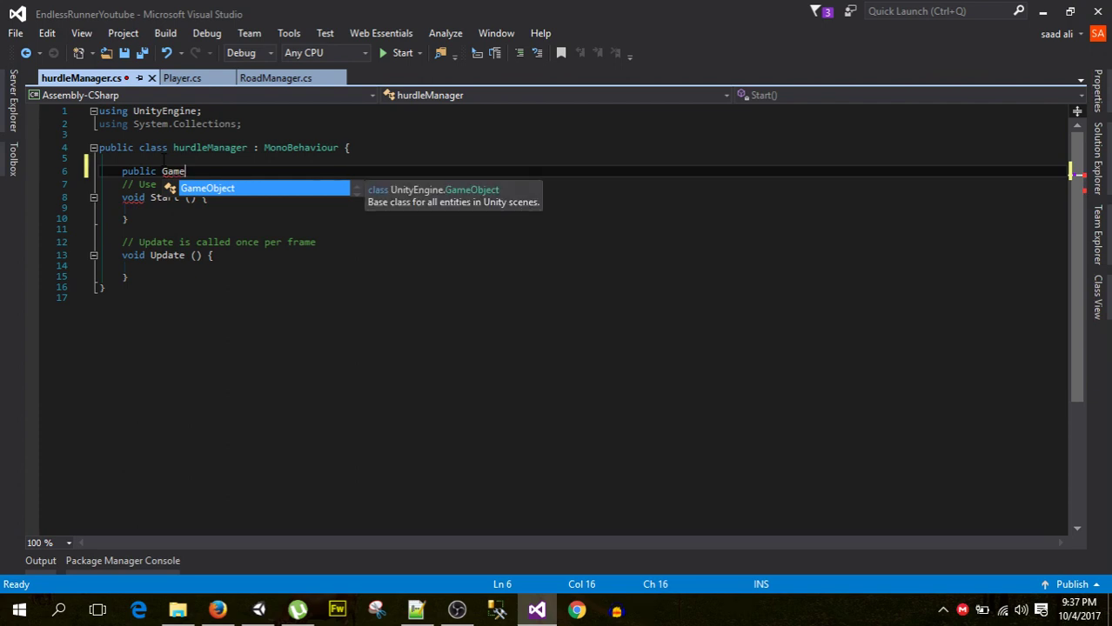
pyautogui.write('Object[]')
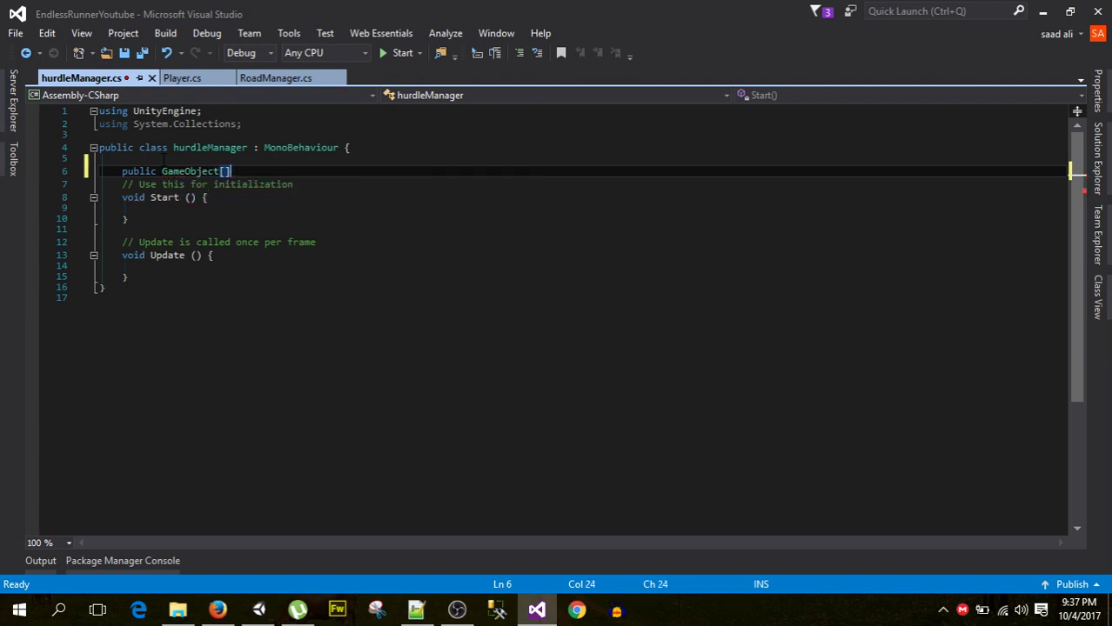
pyautogui.write(' hurdl')
pyautogui.write('es;')
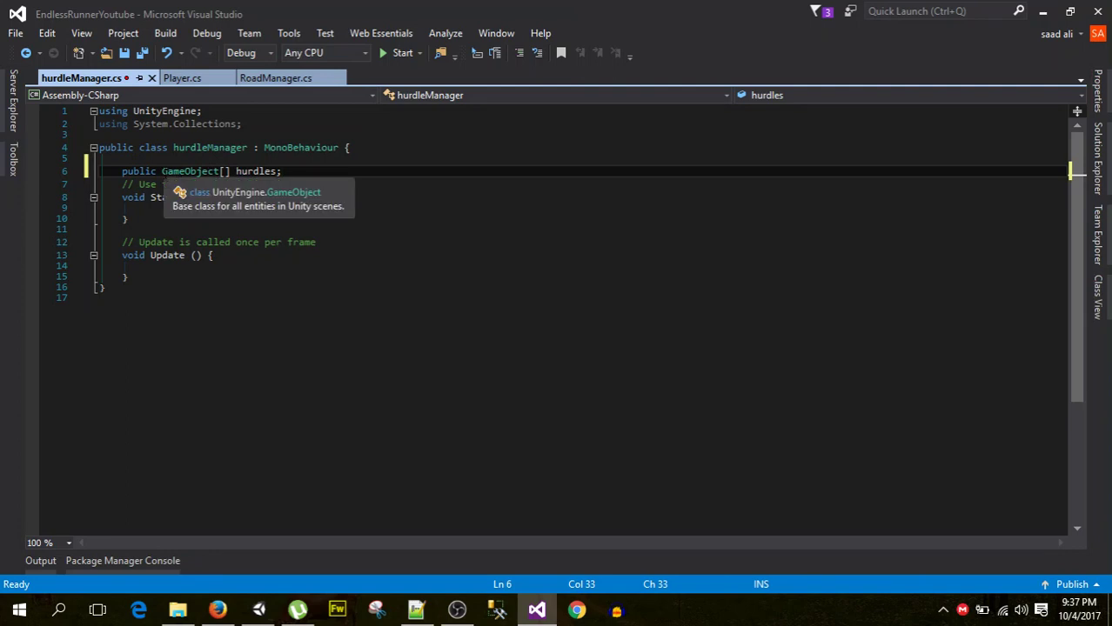
pyautogui.moveTo(162, 171); pyautogui.dragTo(236, 171)
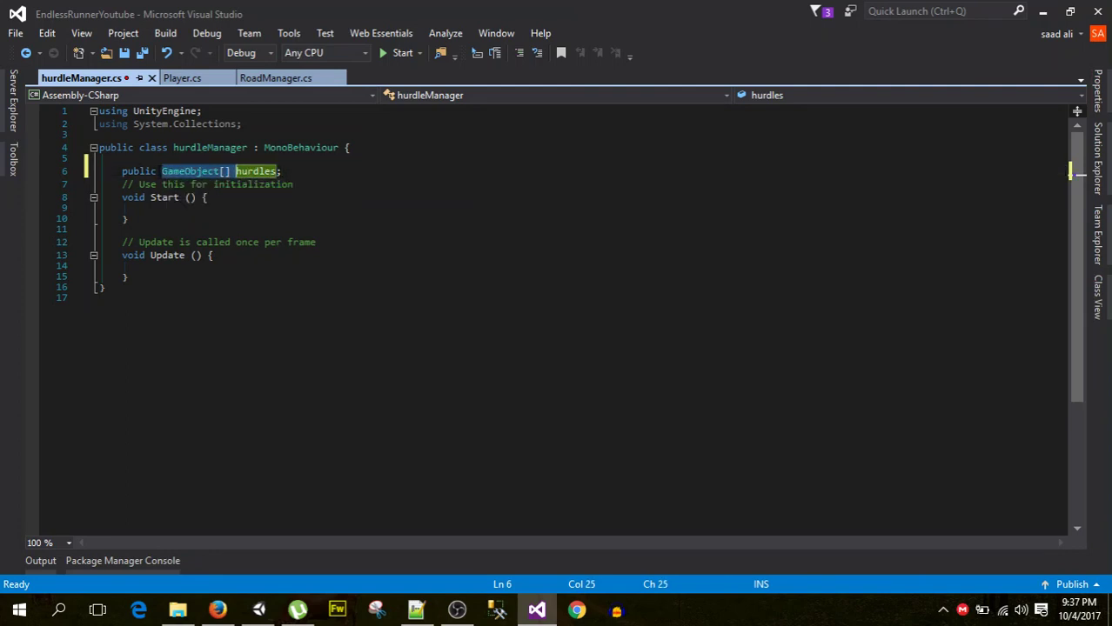
pyautogui.moveTo(157, 172); pyautogui.dragTo(123, 171)
pyautogui.moveTo(235, 171); pyautogui.dragTo(283, 171)
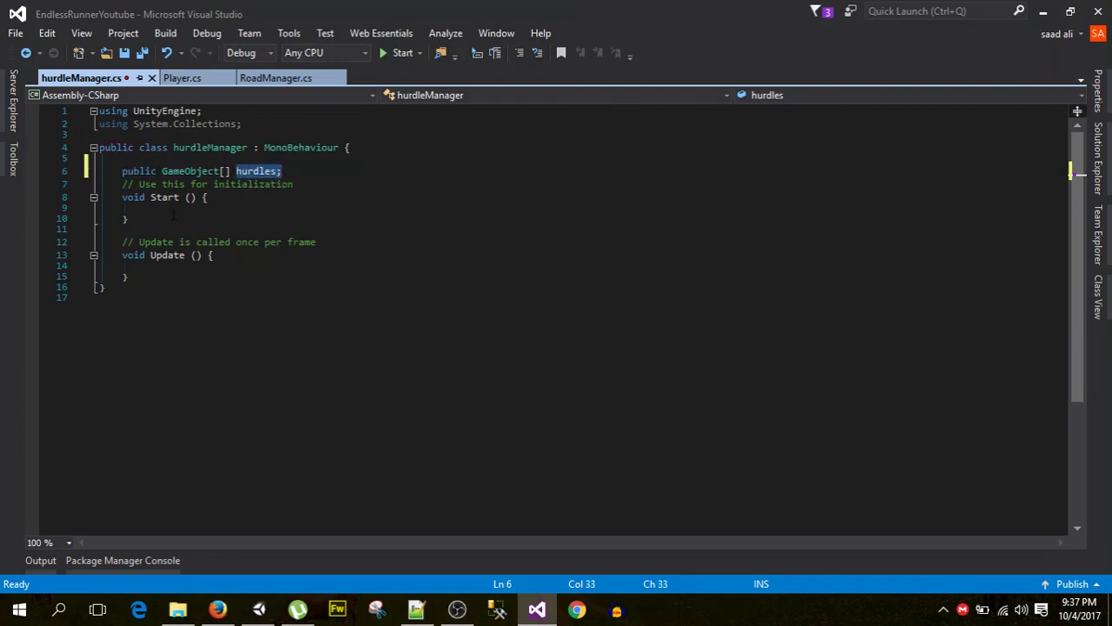
# Delete the Update method and its comment, then save the script.
pyautogui.click(167, 287)
pyautogui.moveTo(121, 241); pyautogui.dragTo(142, 279)
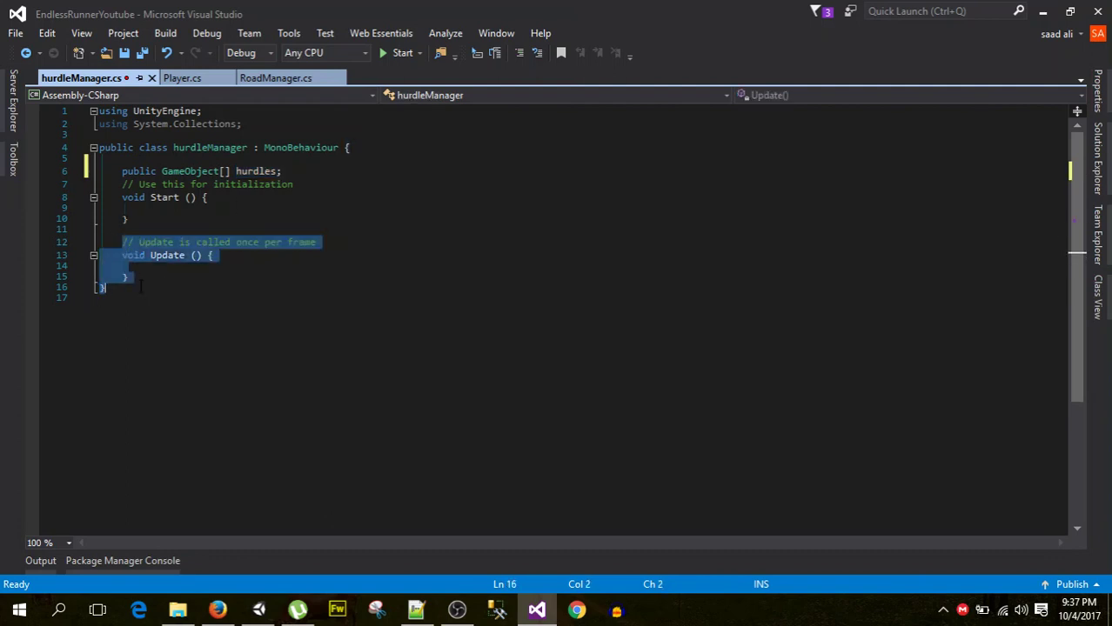
pyautogui.press('Delete')
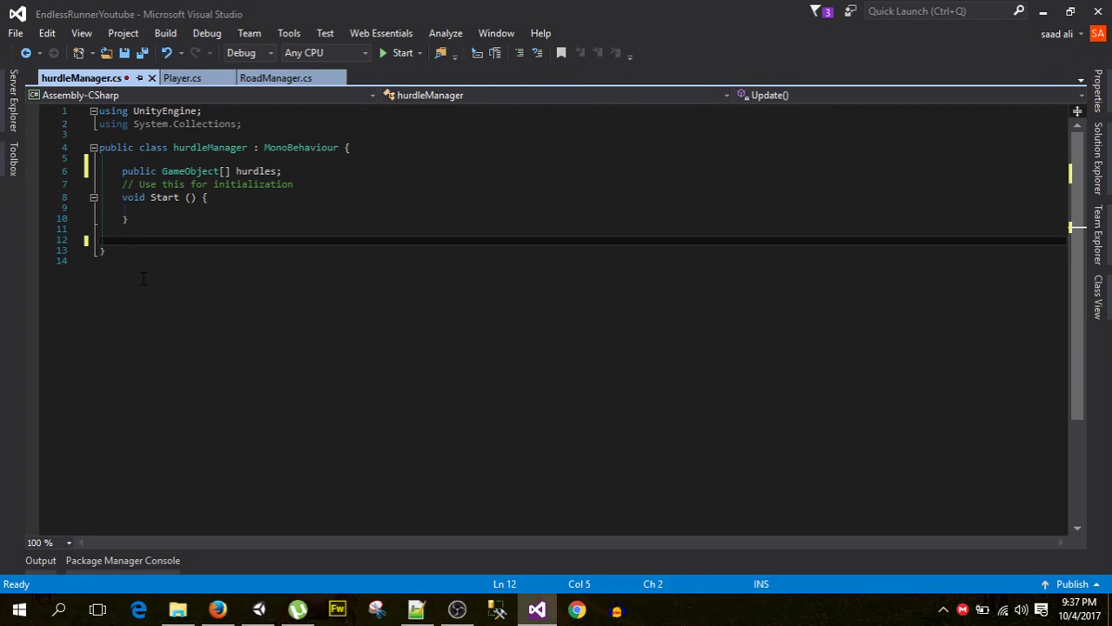
pyautogui.hotkey('ctrl', 's')
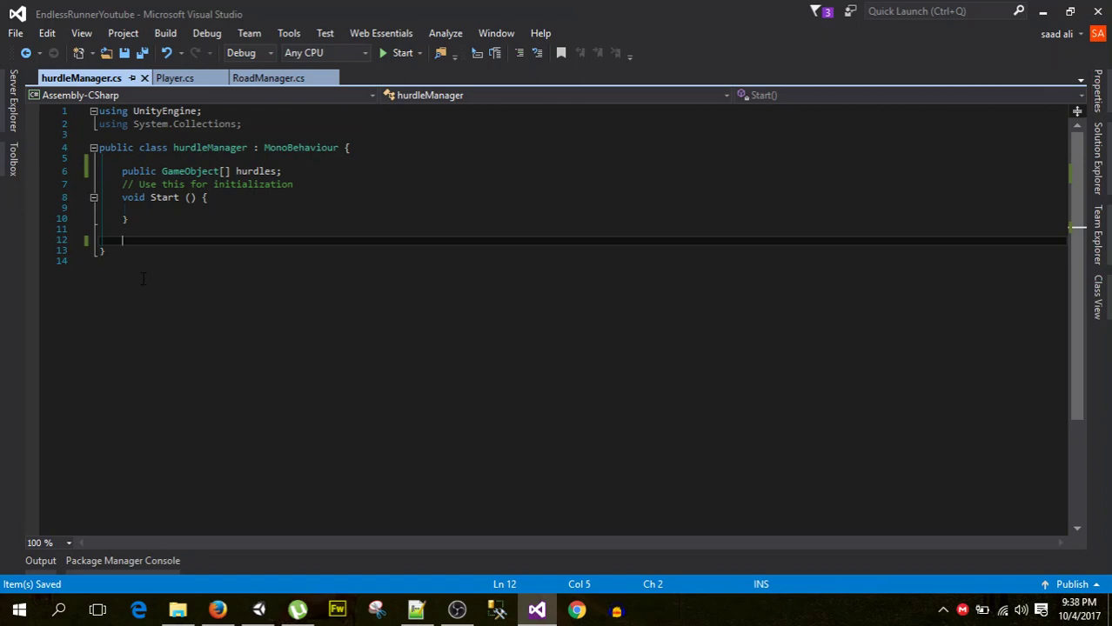
# Write an IEnumerator spawnHurdle() coroutine containing 'yield return new WaitForSeconds(hurdleTime);'.
pyautogui.write('Ie')
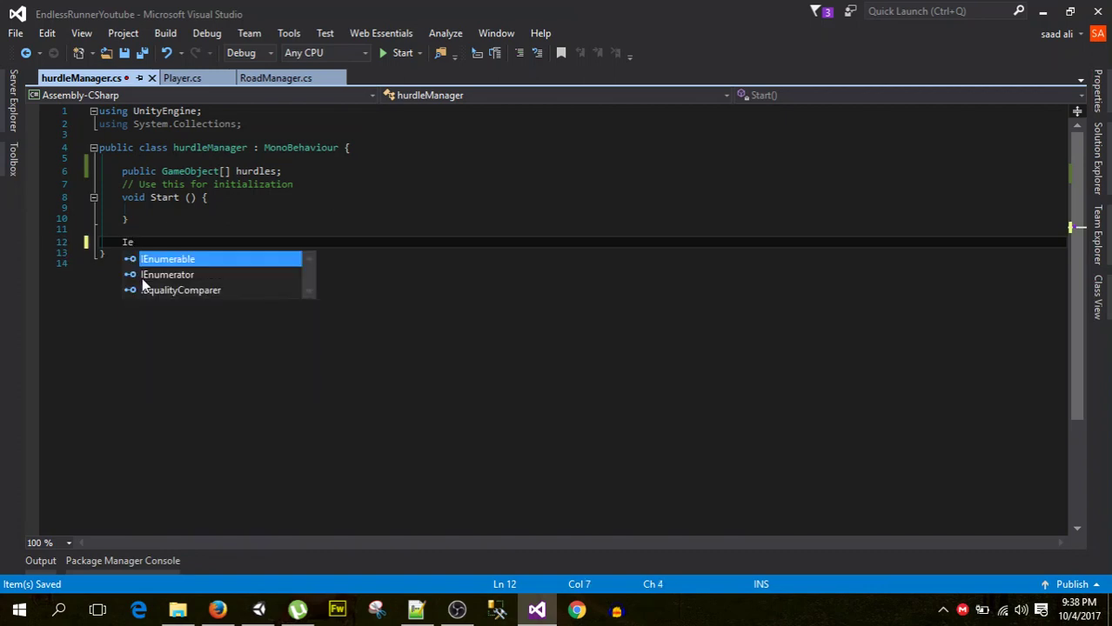
pyautogui.press('Down')
pyautogui.press('Tab')
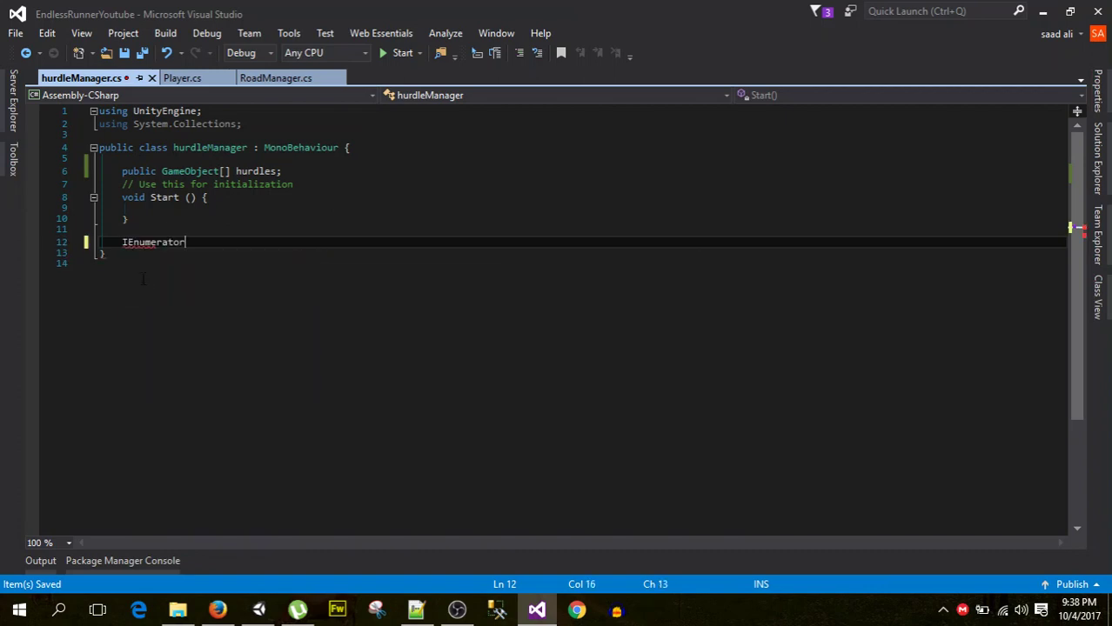
pyautogui.write(' spa')
pyautogui.write('wnHurd')
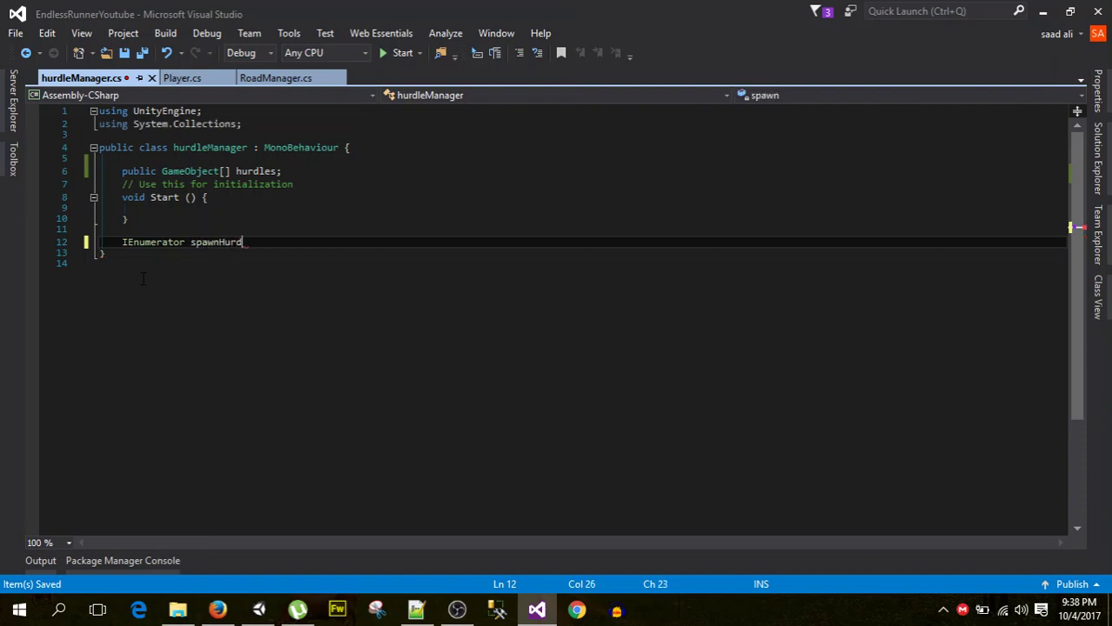
pyautogui.write('le(')
pyautogui.write(') {')
pyautogui.press('Return')
pyautogui.press('Return')
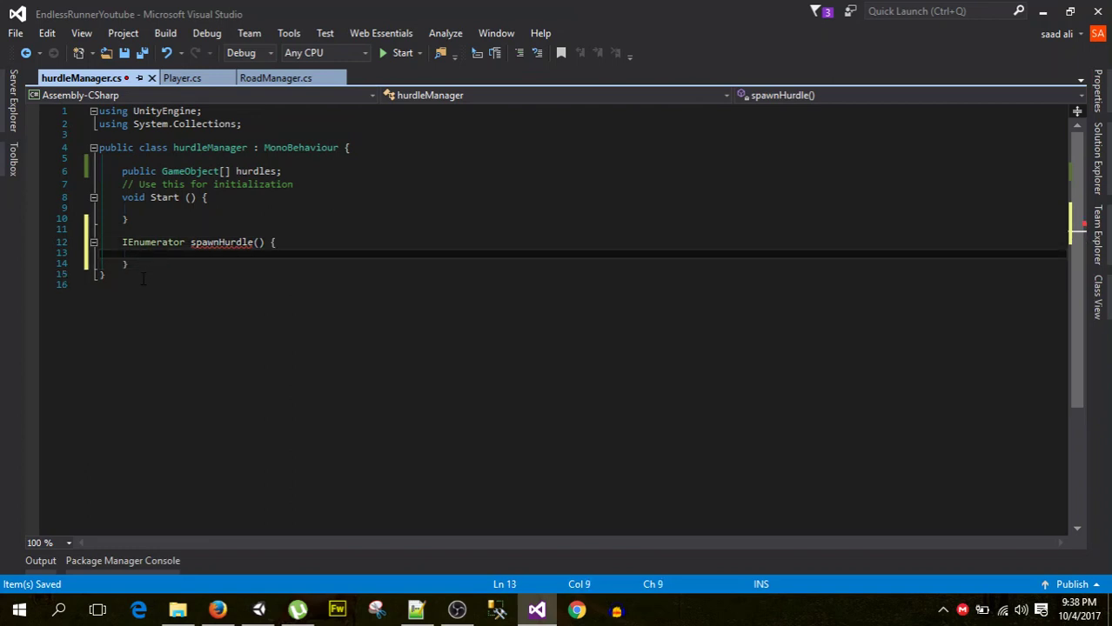
pyautogui.write('yield ')
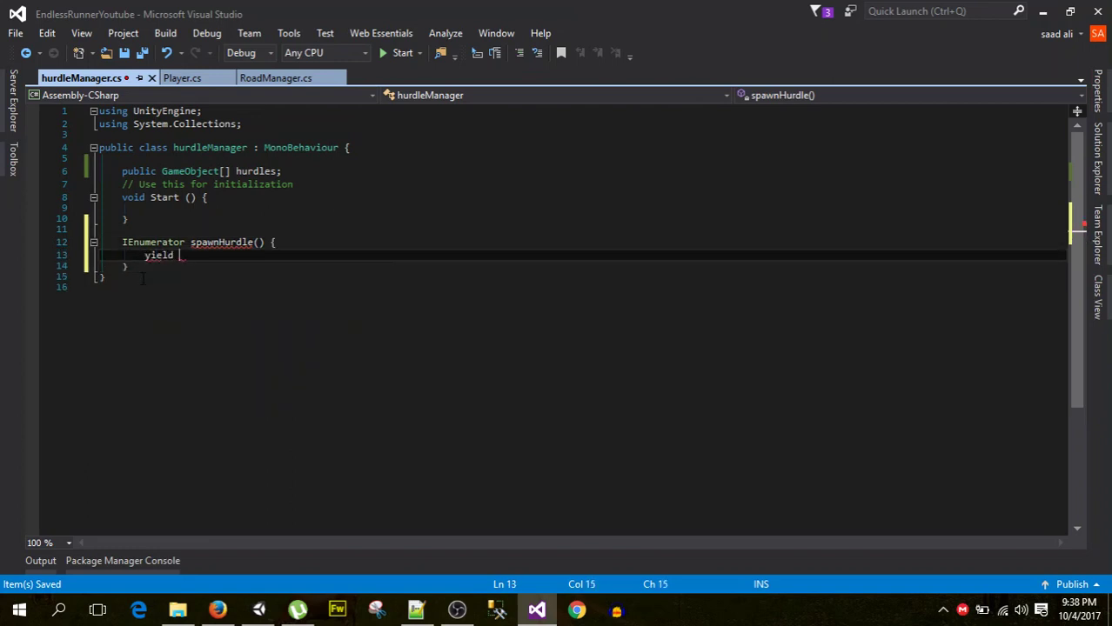
pyautogui.write('return ne')
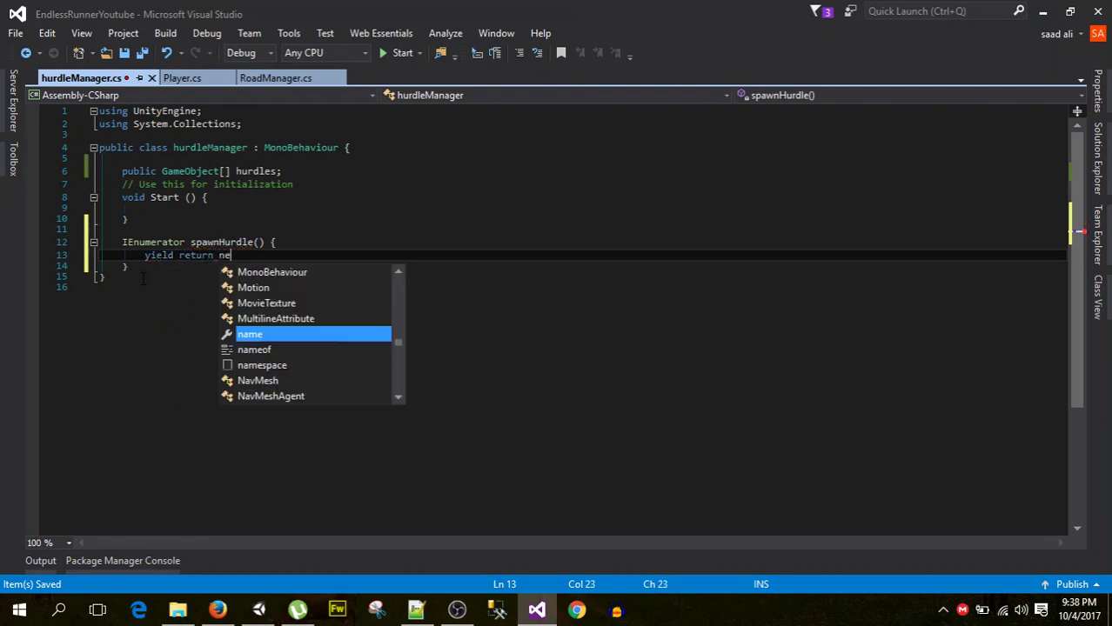
pyautogui.write('w wait')
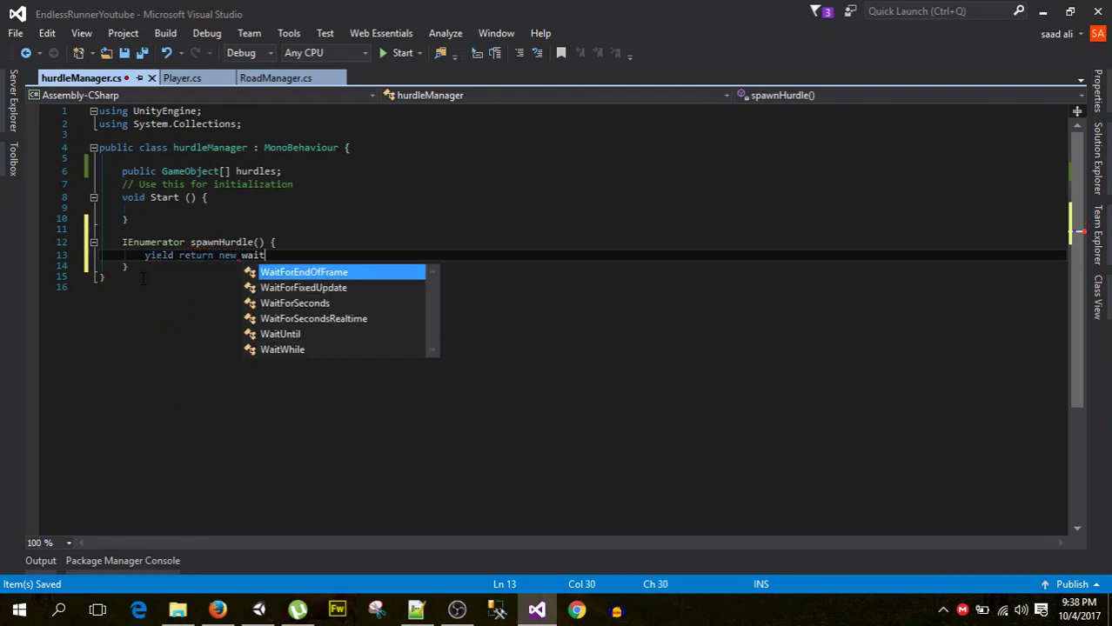
pyautogui.press('Down')
pyautogui.press('Down')
pyautogui.press('Tab')
pyautogui.write('()')
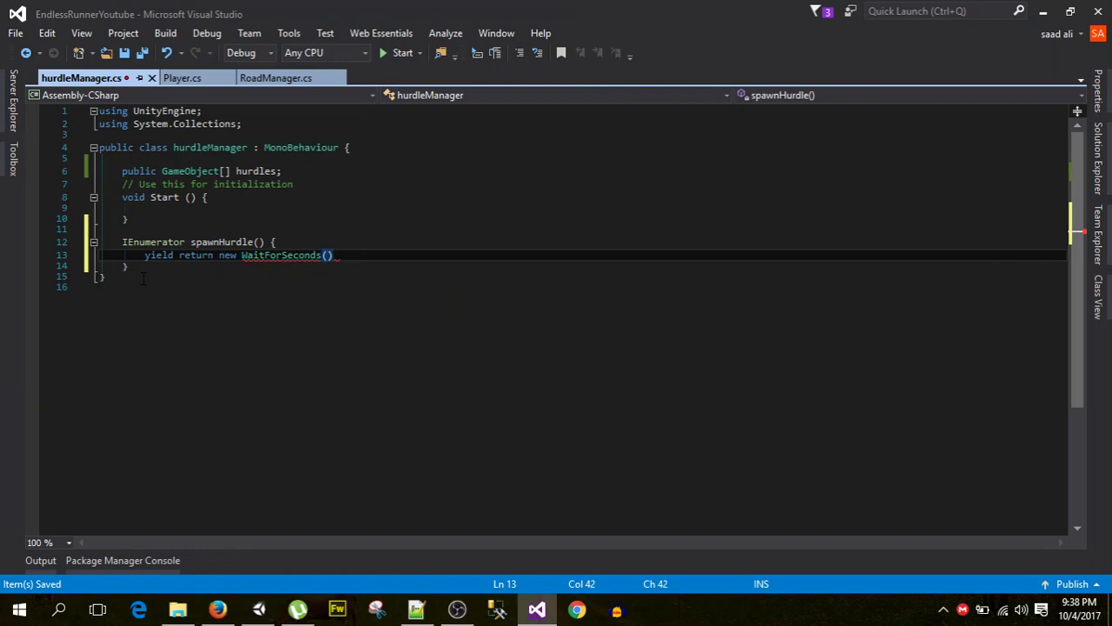
pyautogui.write(';')
pyautogui.press('Left')
pyautogui.press('Left')
pyautogui.write('hurdle')
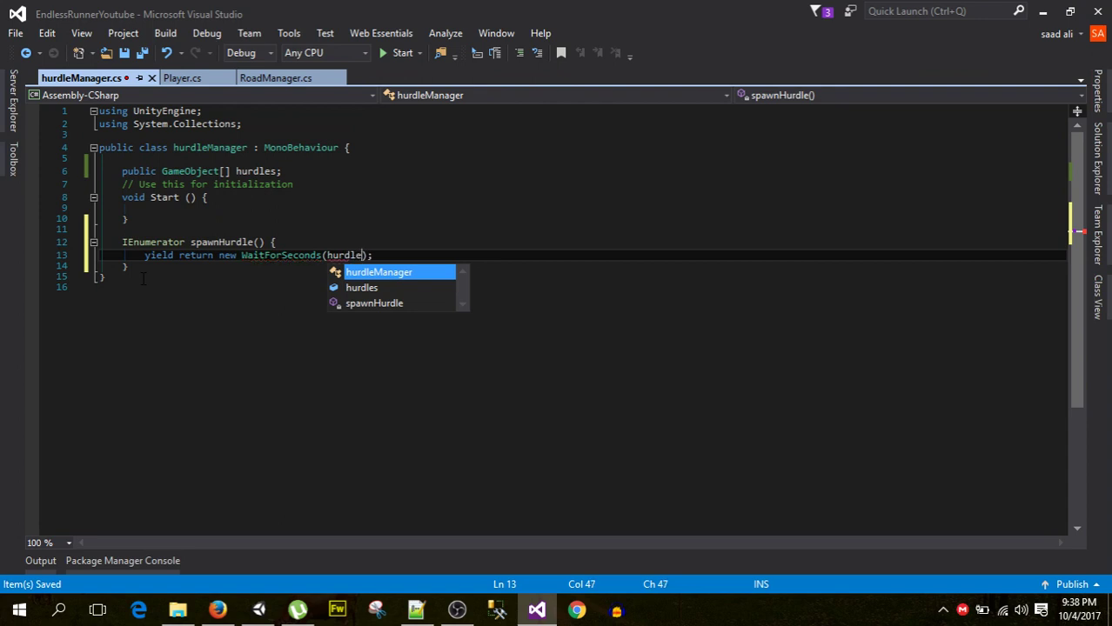
pyautogui.write('Time')
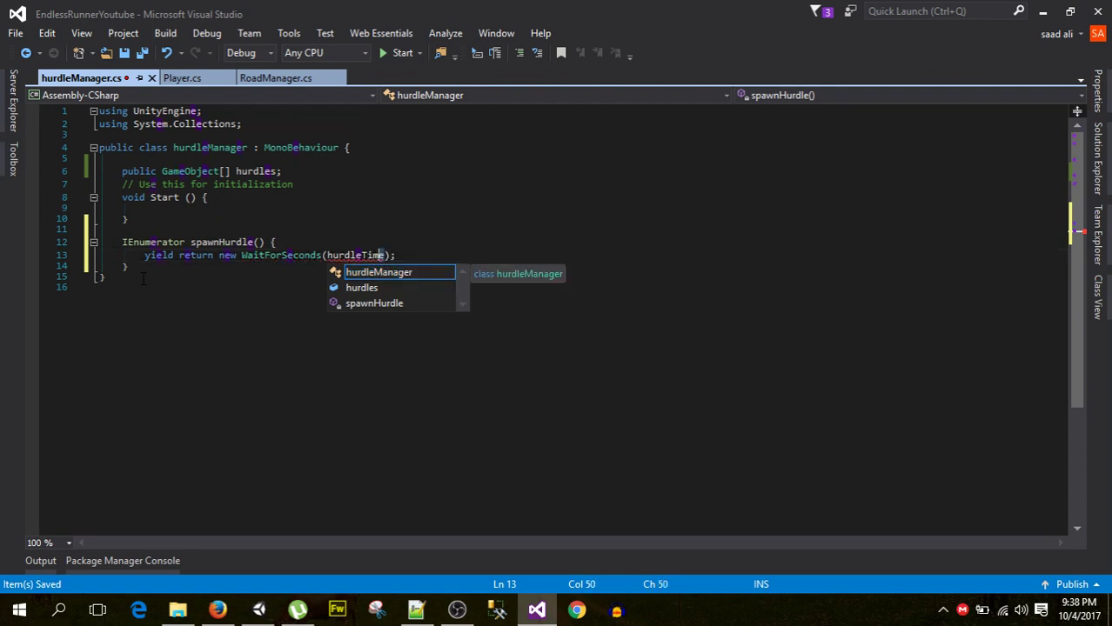
pyautogui.hotkey('shift', 'Left')
pyautogui.hotkey('shift', 'Left')
pyautogui.hotkey('shift', 'Left')
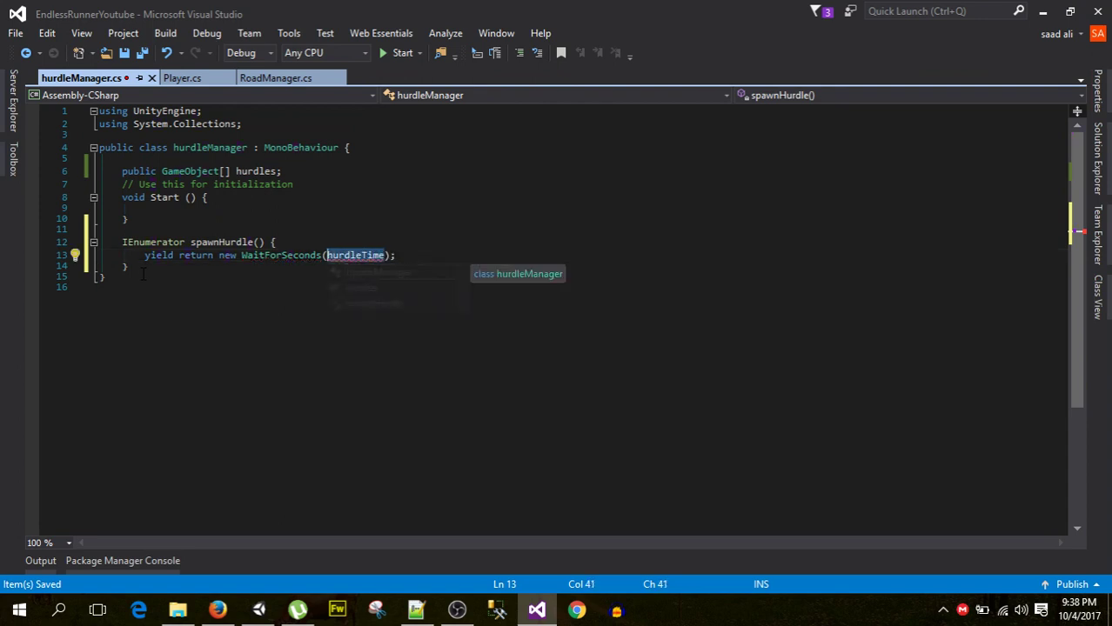
pyautogui.click(318, 171)
# Add a 'public float hurdleTime;' field below the hurdles array.
pyautogui.press('Return')
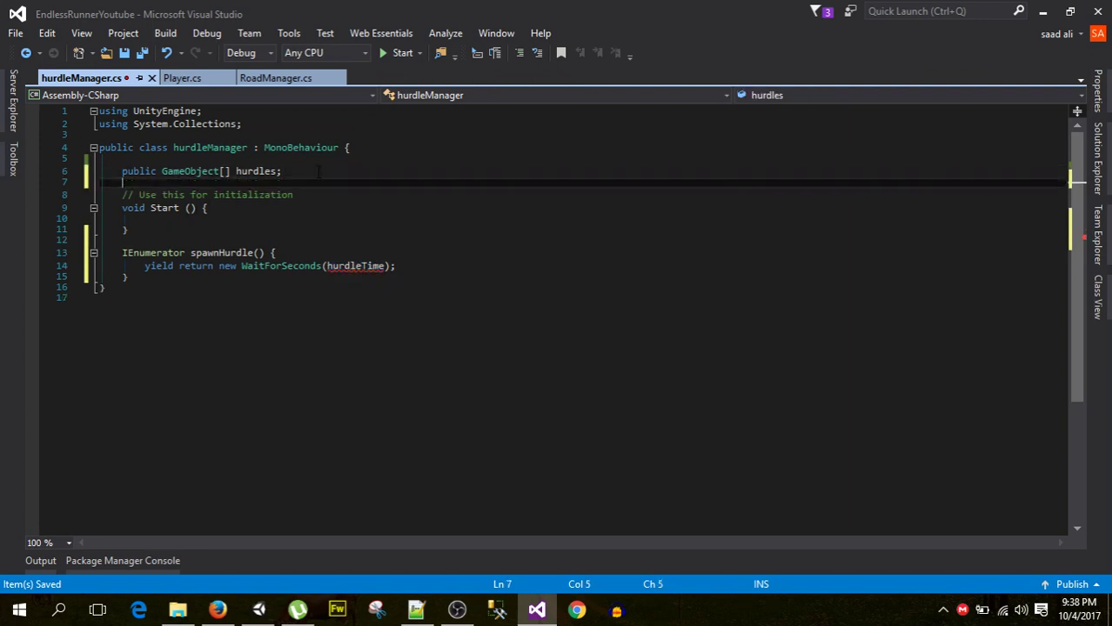
pyautogui.write('p')
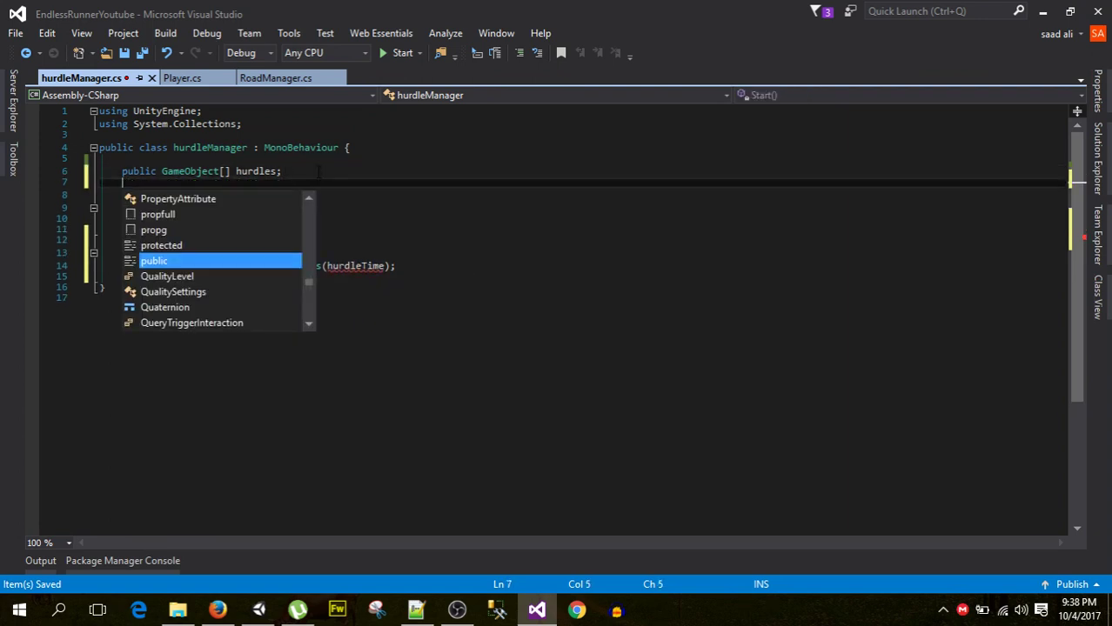
pyautogui.write('ublic ')
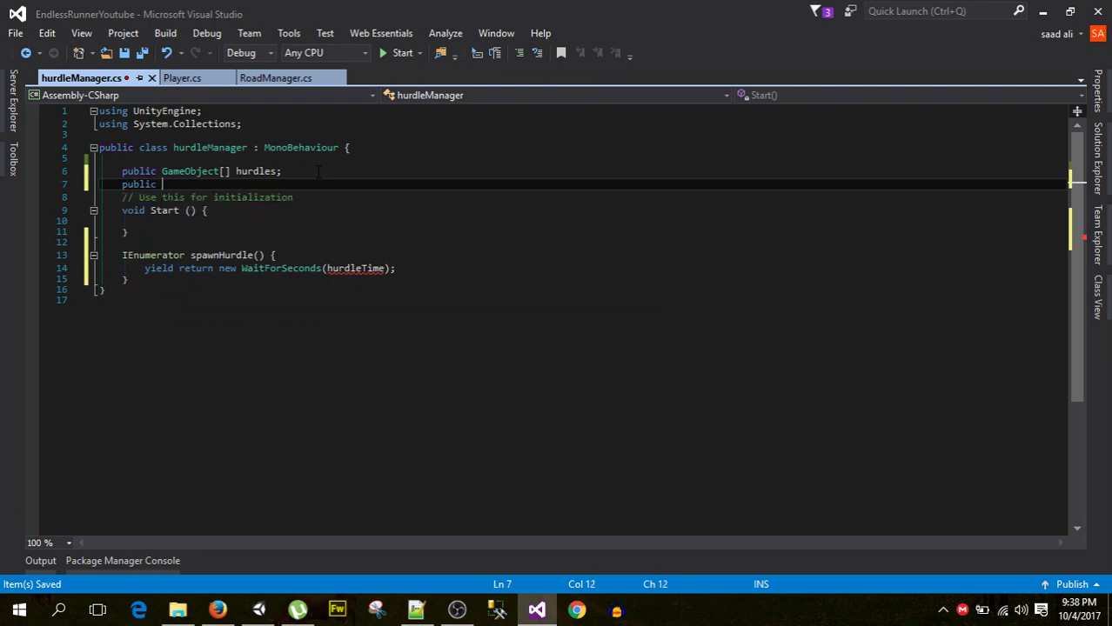
pyautogui.write('float hurdleTime')
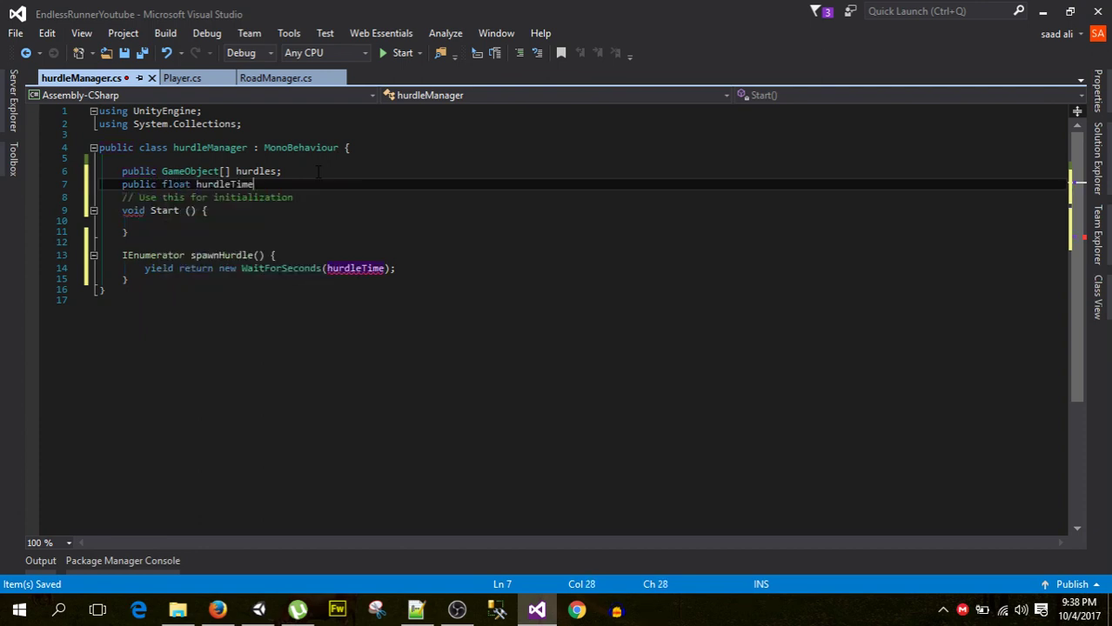
pyautogui.write(';')
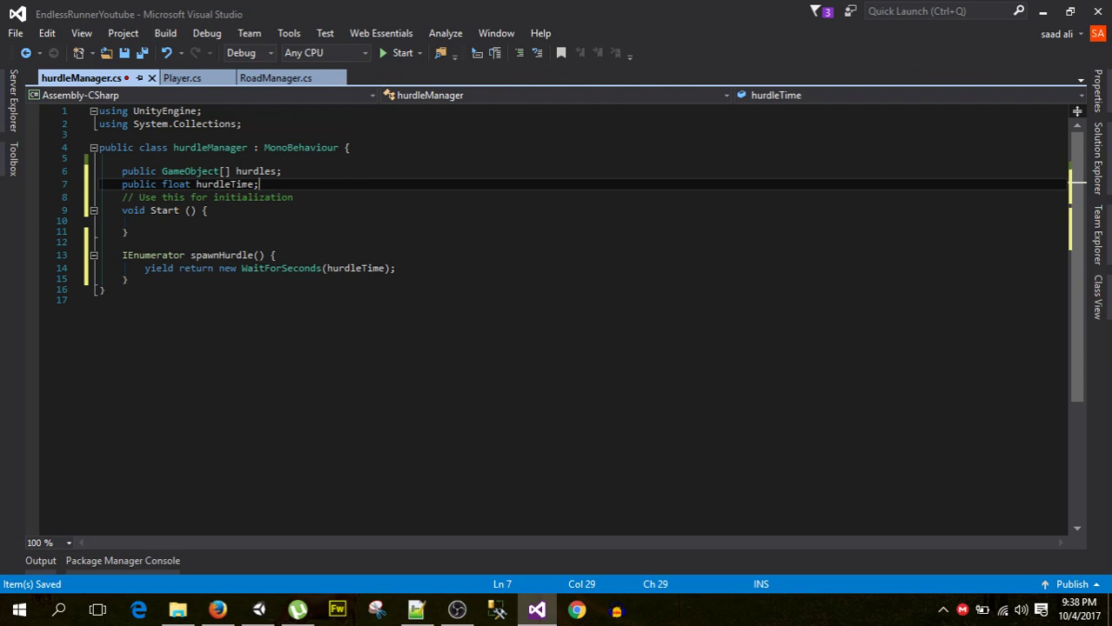
pyautogui.doubleClick(227, 186)
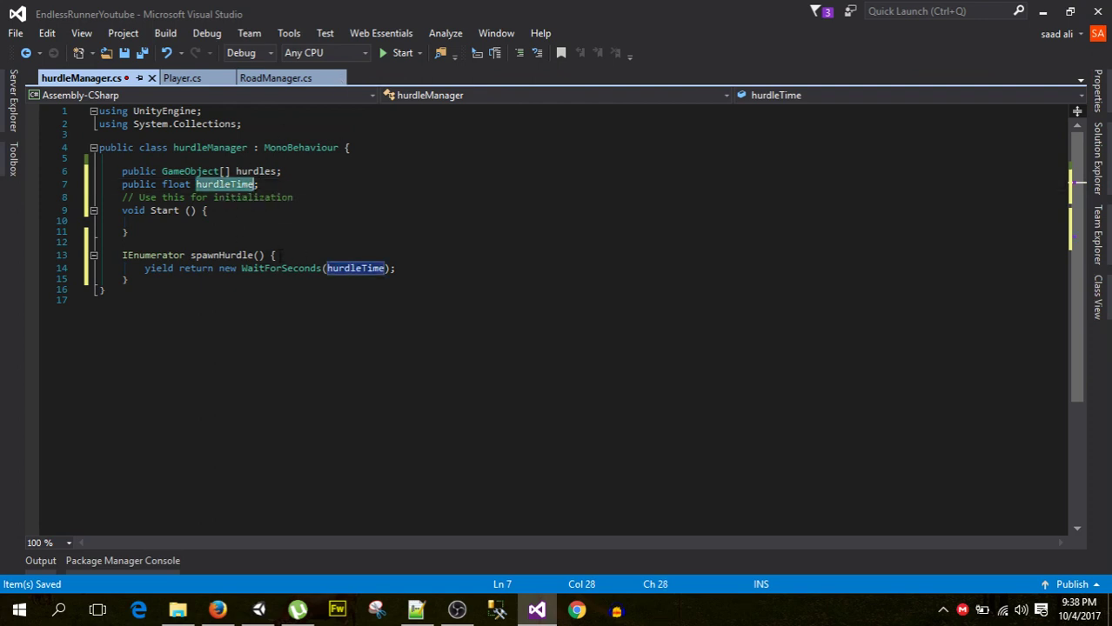
pyautogui.click(277, 254)
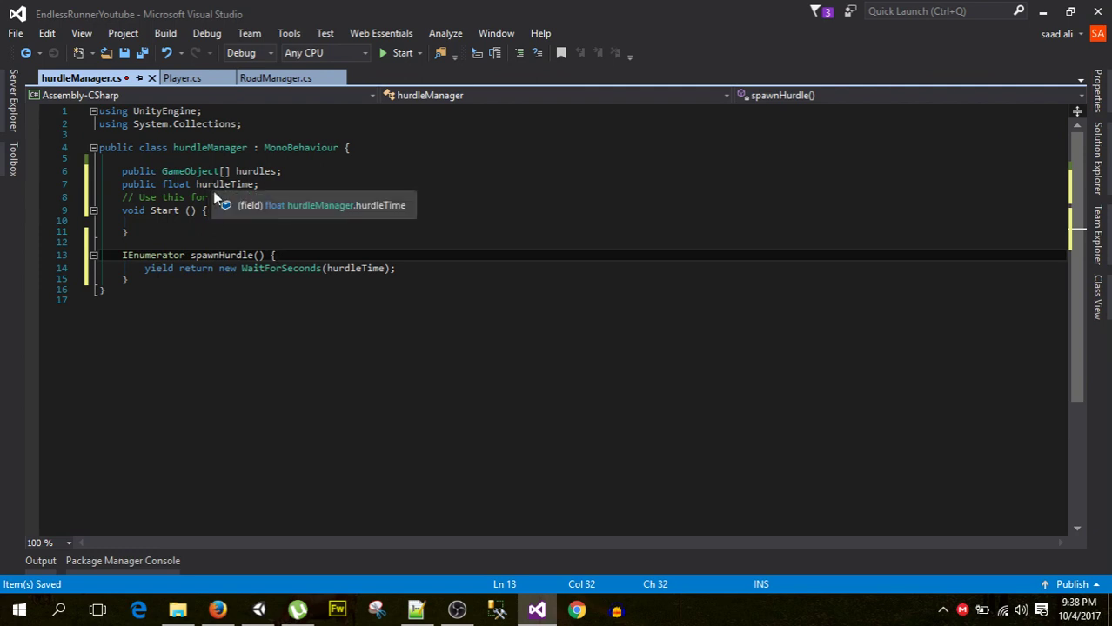
pyautogui.moveTo(110, 254); pyautogui.dragTo(149, 277)
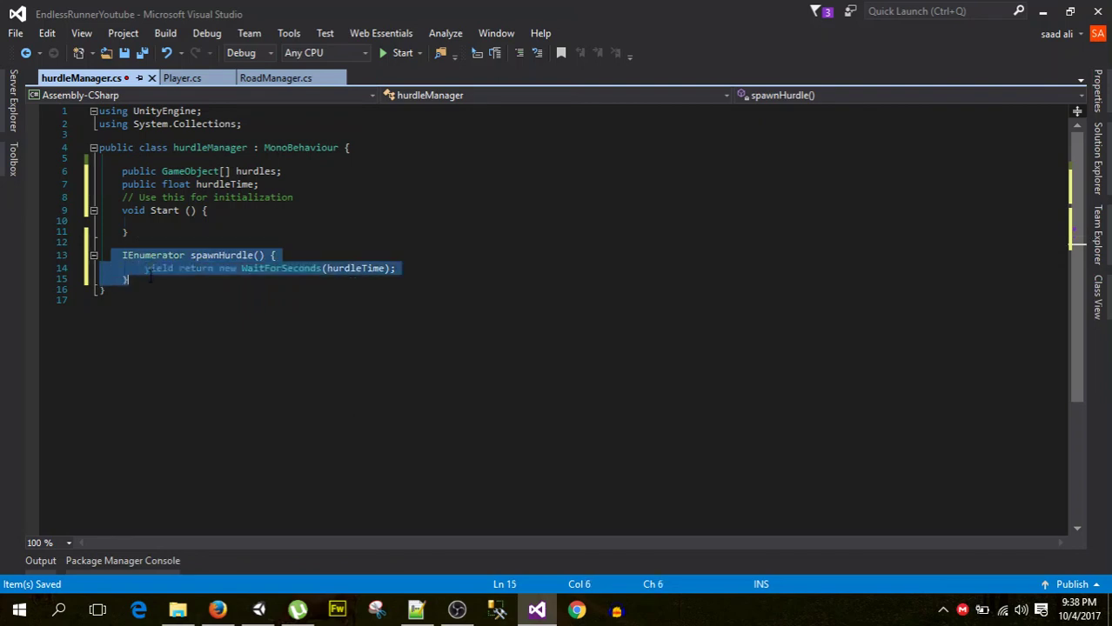
pyautogui.click(229, 301)
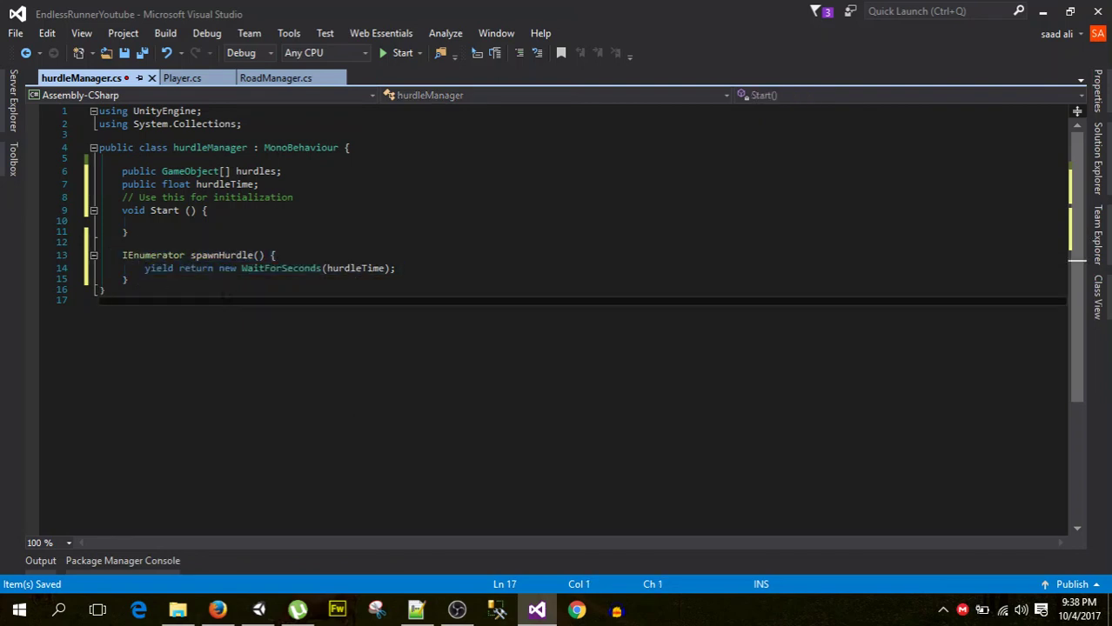
# Open a blank line in spawnHurdle and add a //function comment after the yield line.
pyautogui.click(283, 255)
pyautogui.press('Return')
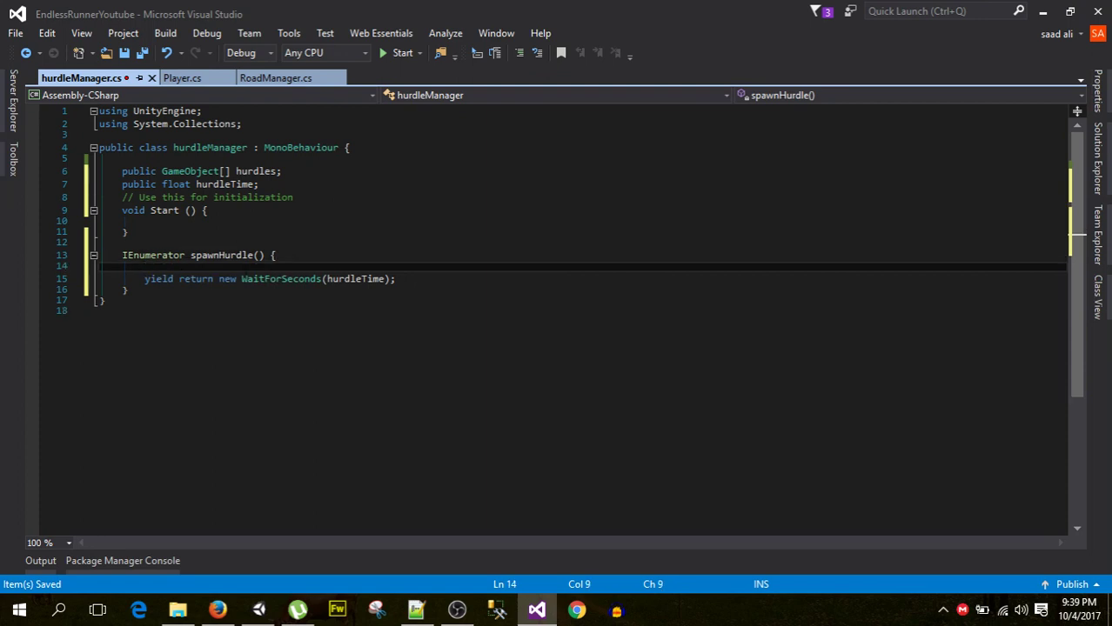
pyautogui.click(357, 280)
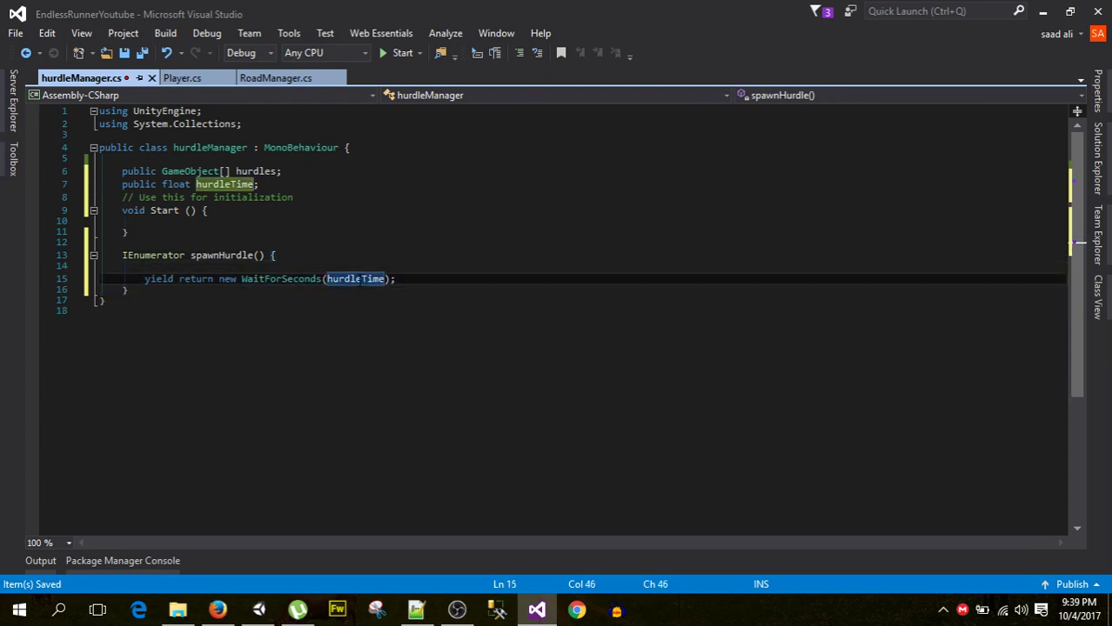
pyautogui.click(417, 280)
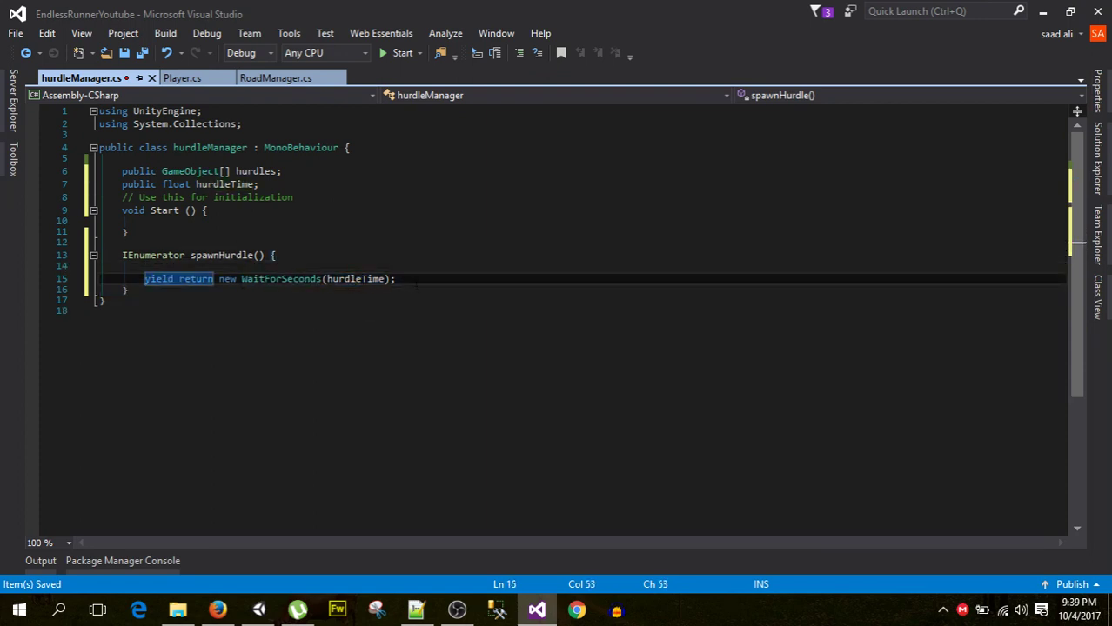
pyautogui.press('Return')
pyautogui.write('/')
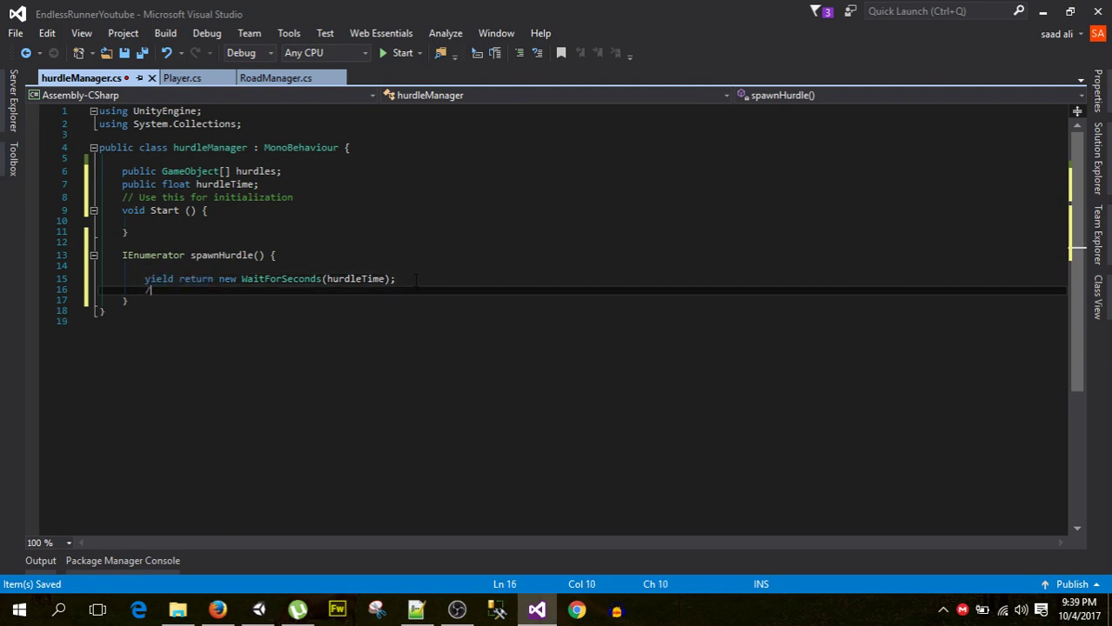
pyautogui.write('/functio')
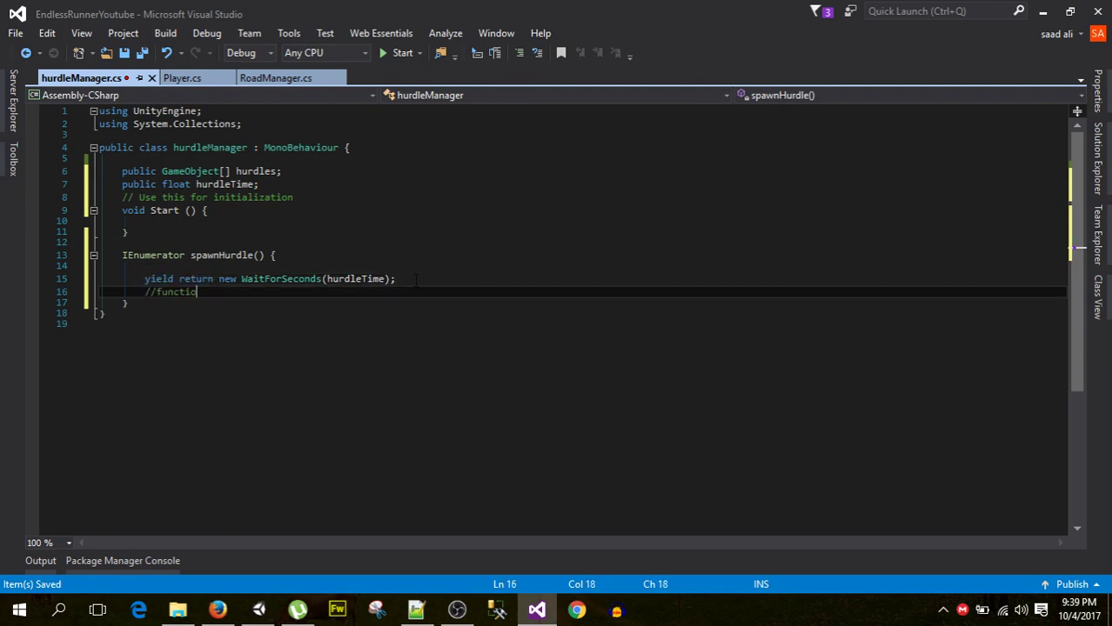
pyautogui.write('n')
# Make Start() call StartCoroutine(spawnHurdle());.
pyautogui.click(124, 221)
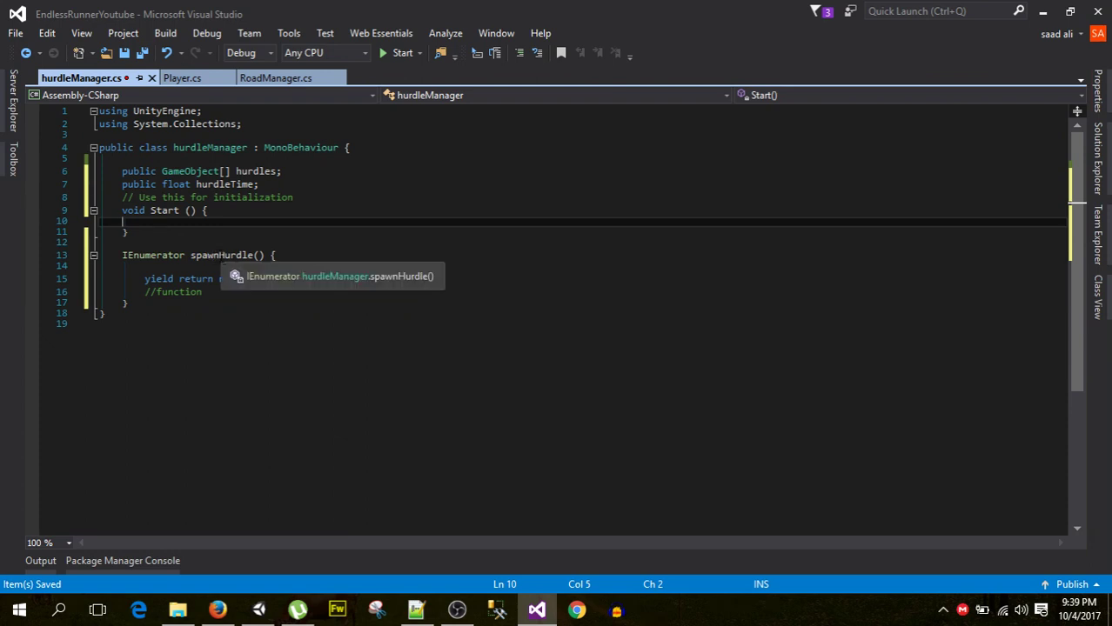
pyautogui.write('start')
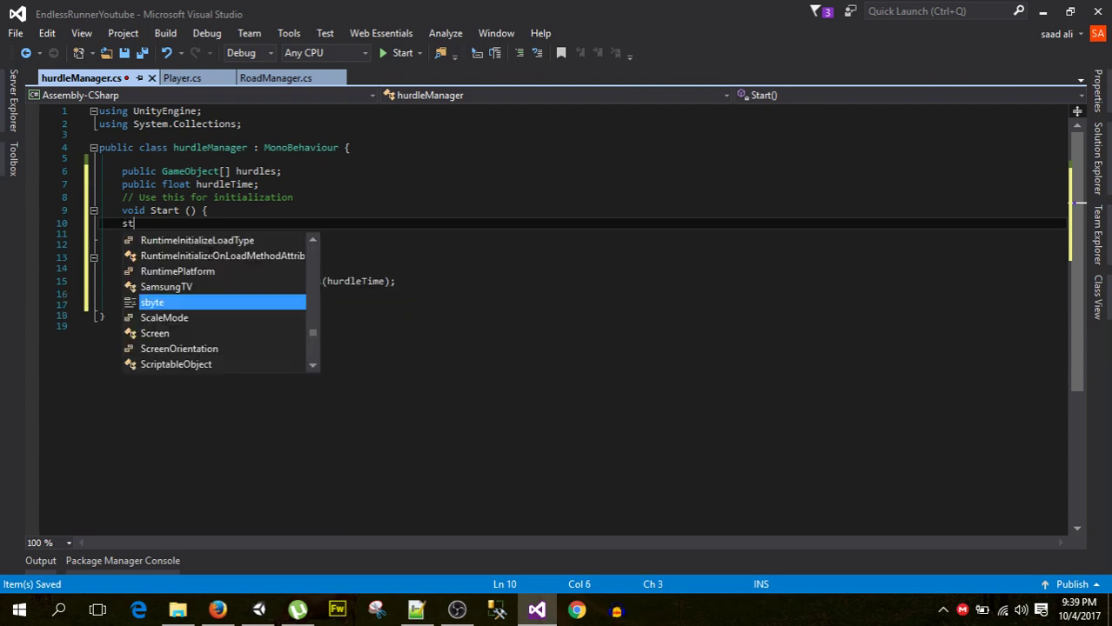
pyautogui.press('Down')
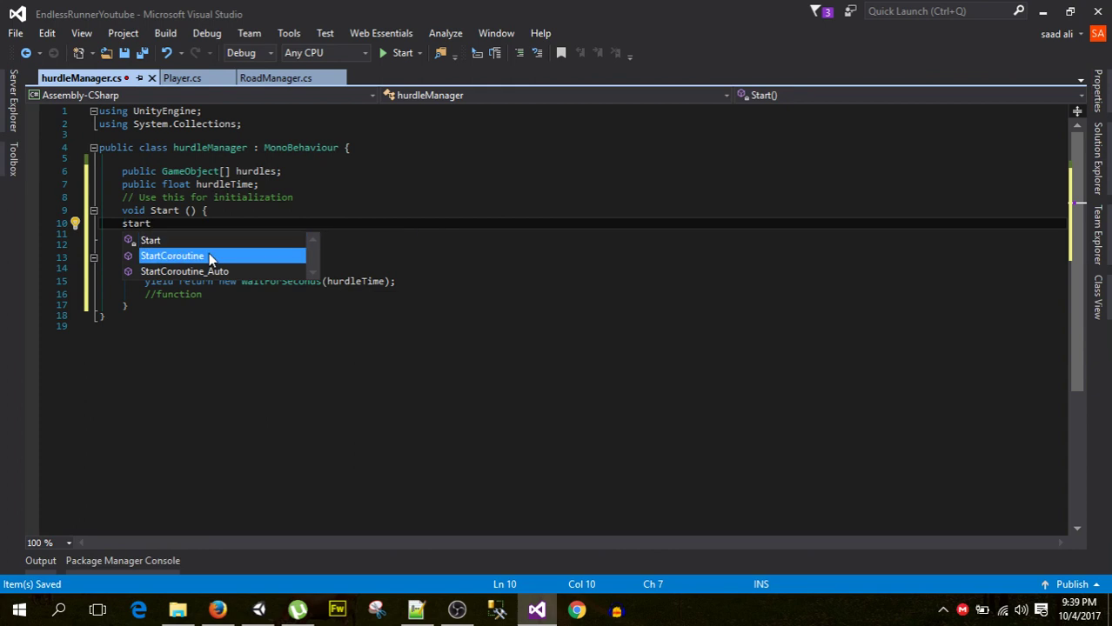
pyautogui.press('Tab')
pyautogui.write('()')
pyautogui.press('Left')
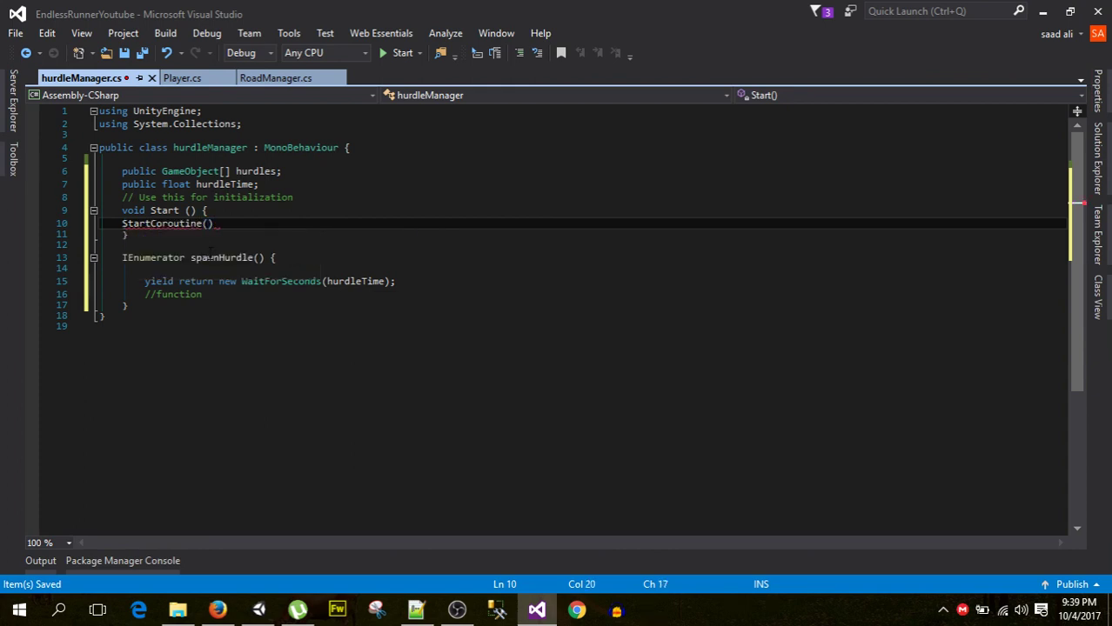
pyautogui.write('spawn')
pyautogui.press('Tab')
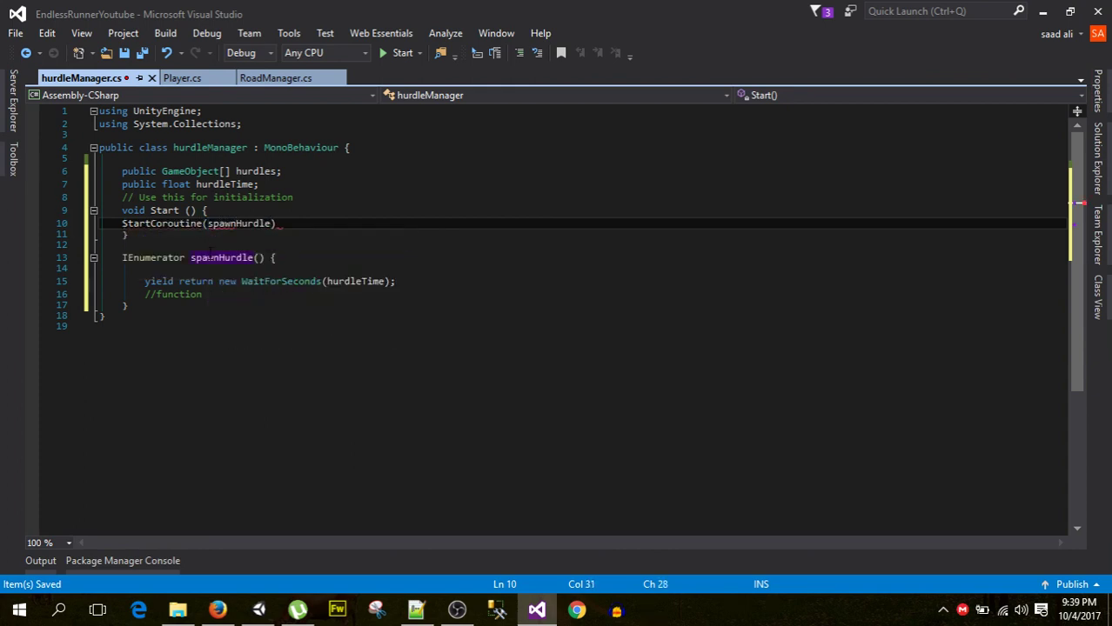
pyautogui.write('()')
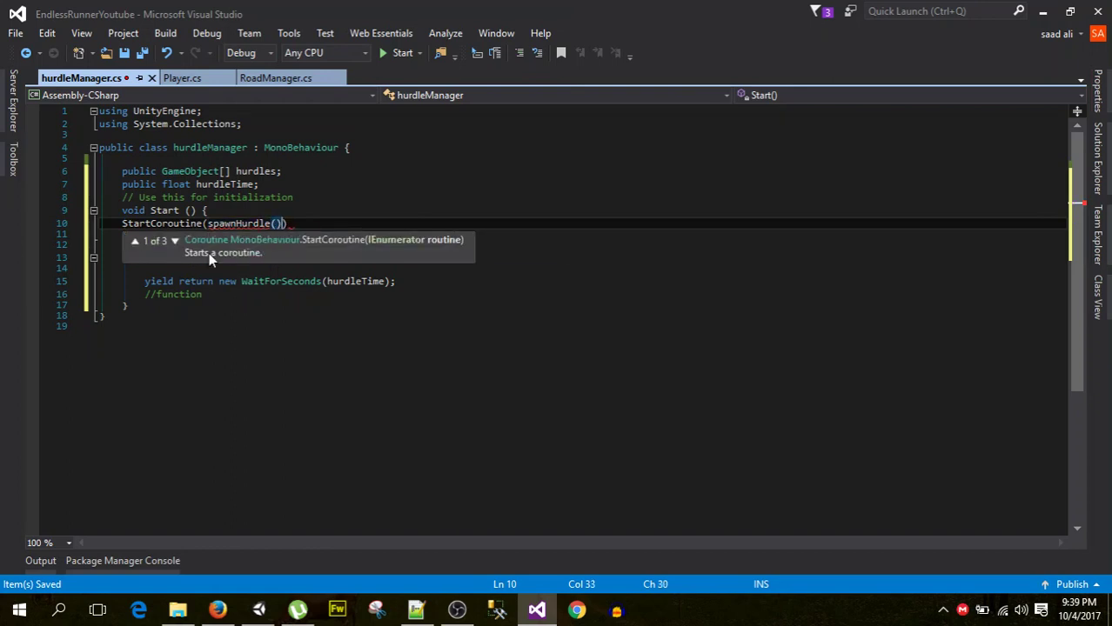
pyautogui.write(')')
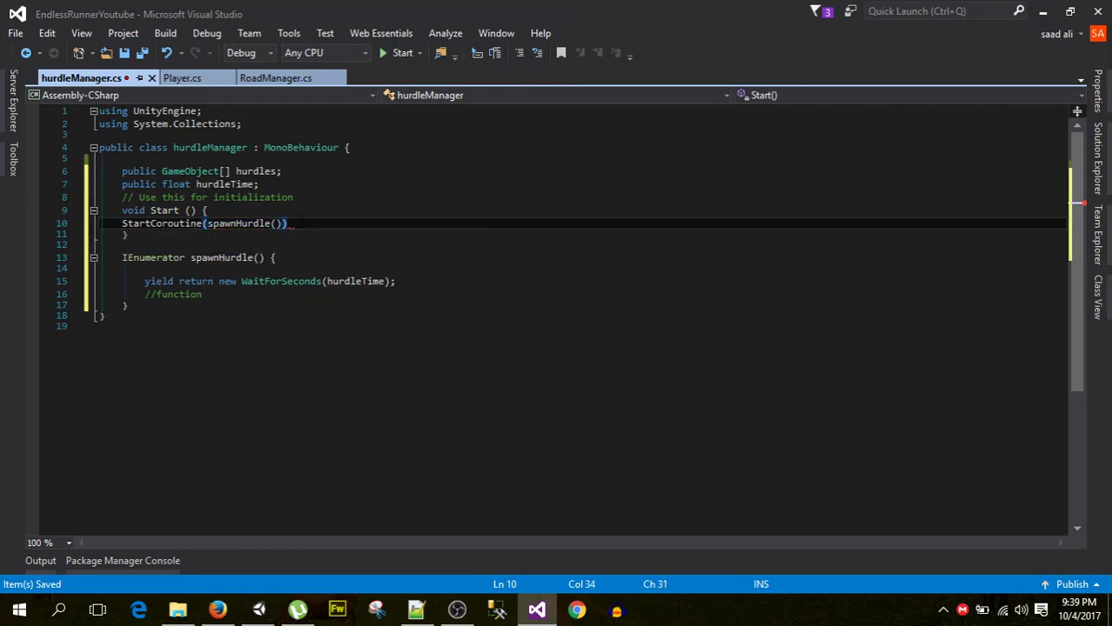
pyautogui.write(';')
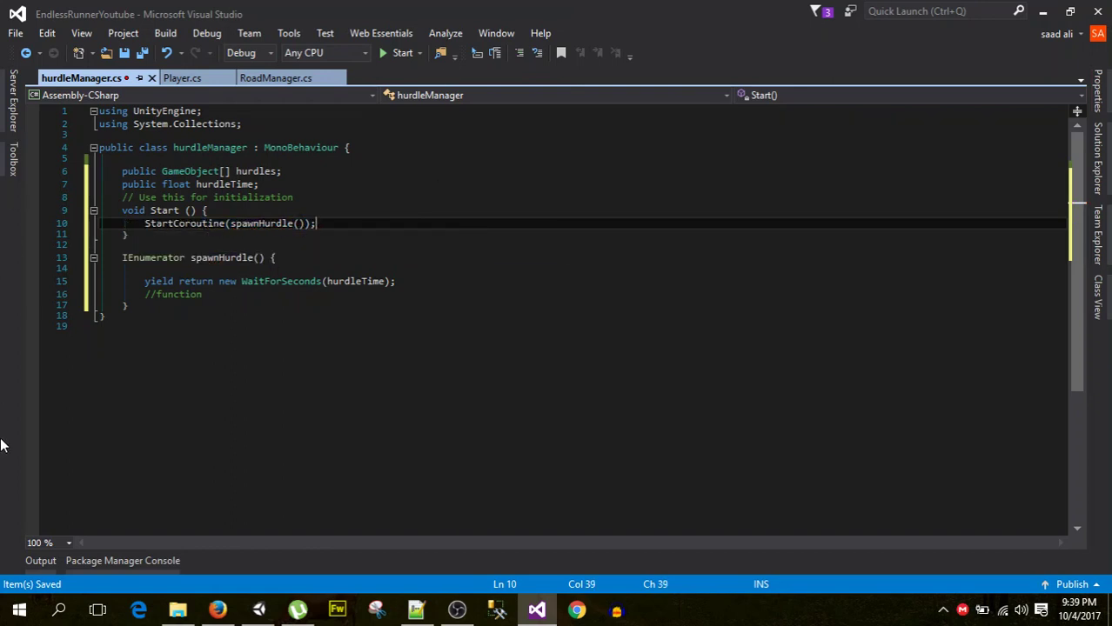
# Add an empty void spawn() method with expanded braces after the spawnHurdle coroutine.
pyautogui.moveTo(140, 294); pyautogui.dragTo(202, 294)
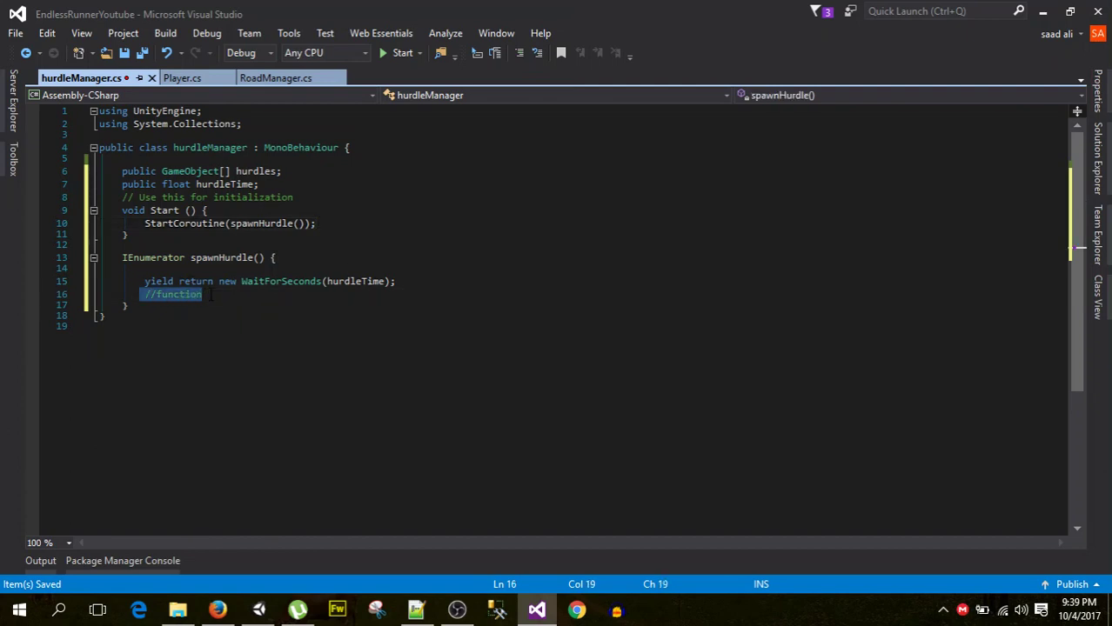
pyautogui.click(140, 309)
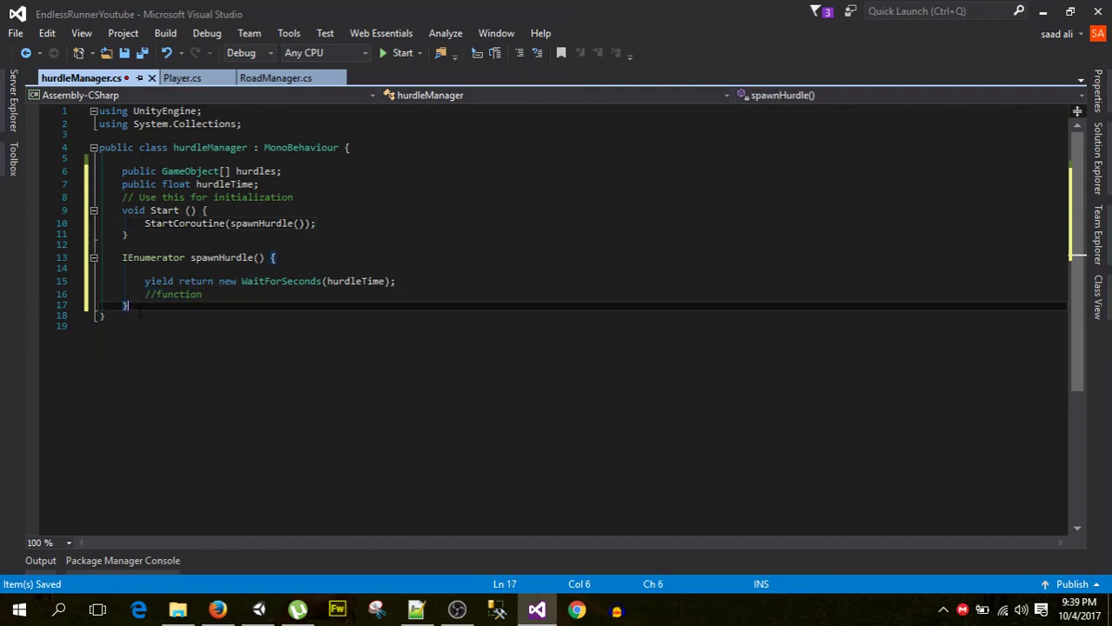
pyautogui.press('Return')
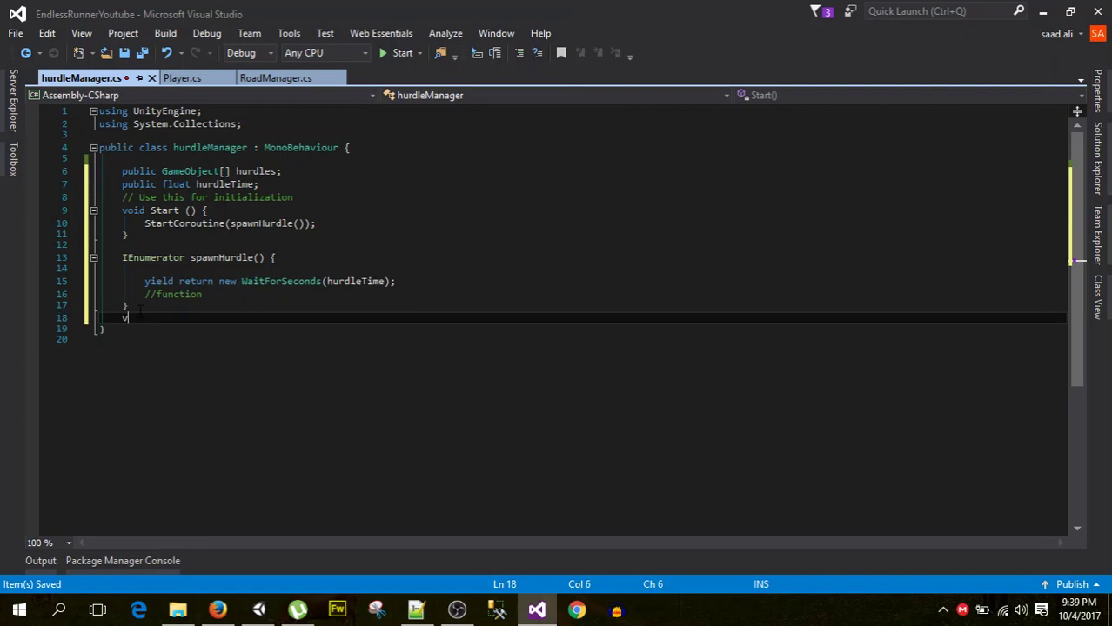
pyautogui.write('void spa')
pyautogui.write('wn')
pyautogui.write('()')
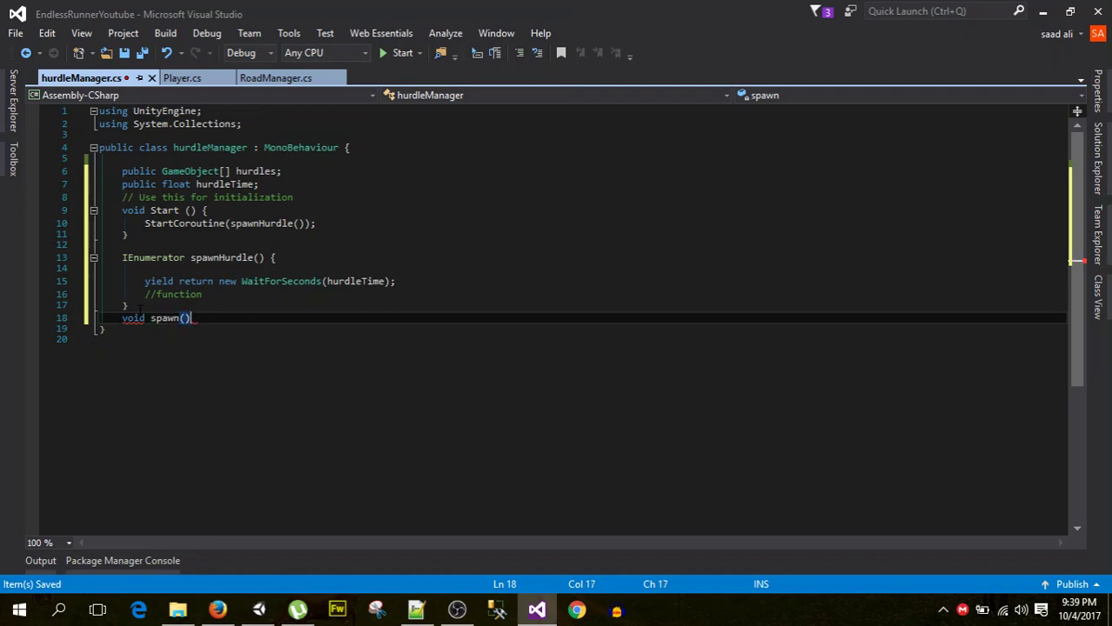
pyautogui.write(' { }')
pyautogui.press('Left')
pyautogui.press('Left')
pyautogui.press('Return')
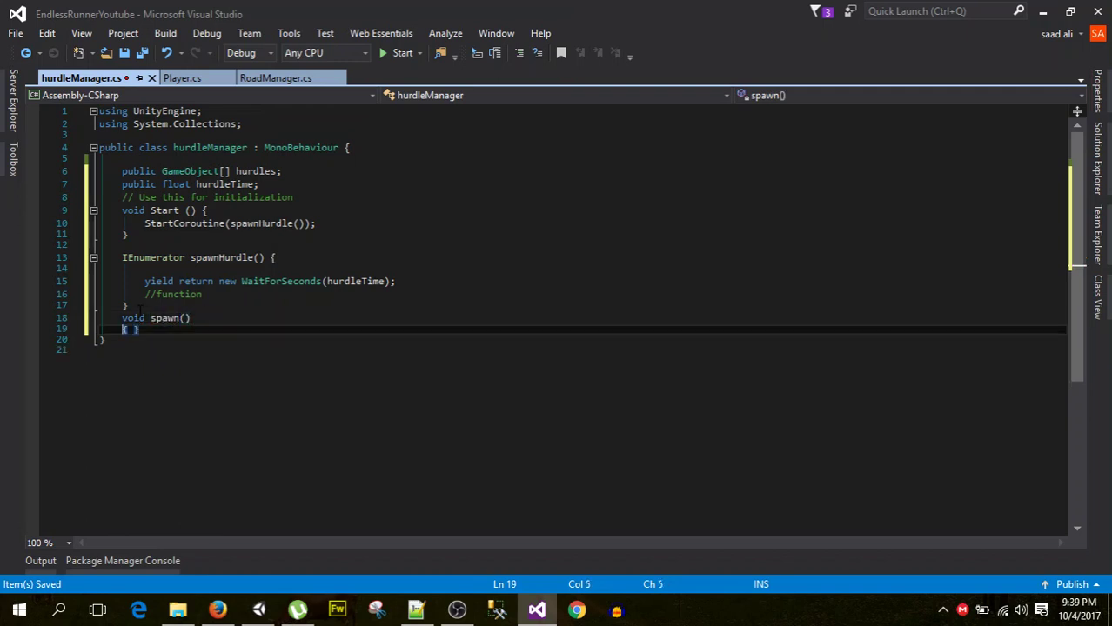
pyautogui.press('Return')
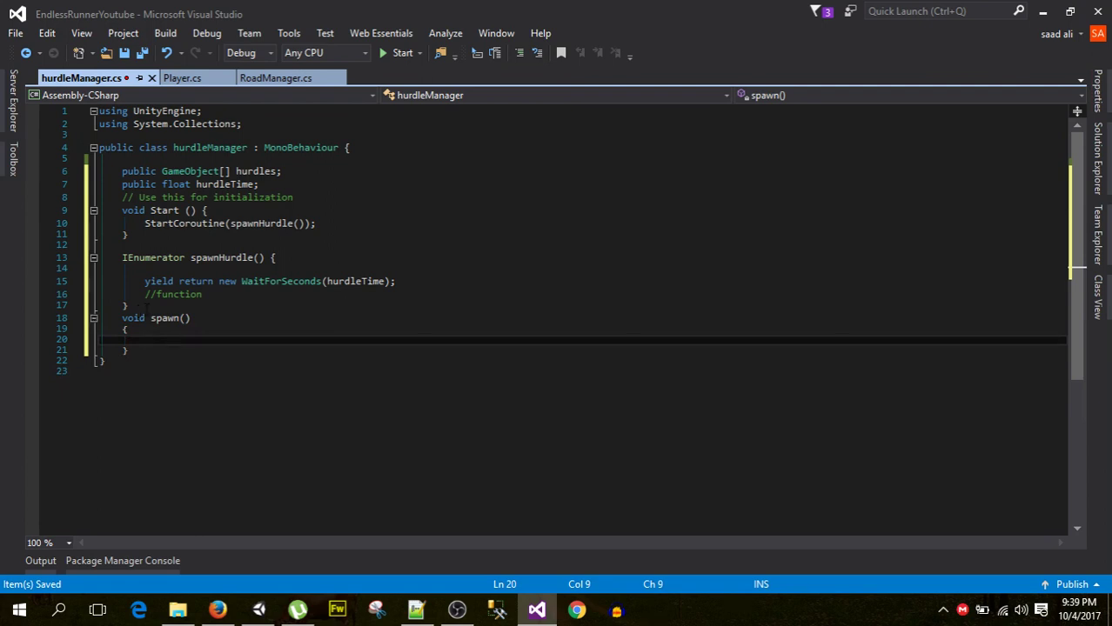
# Replace the //function placeholder with a spawn(); call after the yield line.
pyautogui.moveTo(144, 294); pyautogui.dragTo(202, 294)
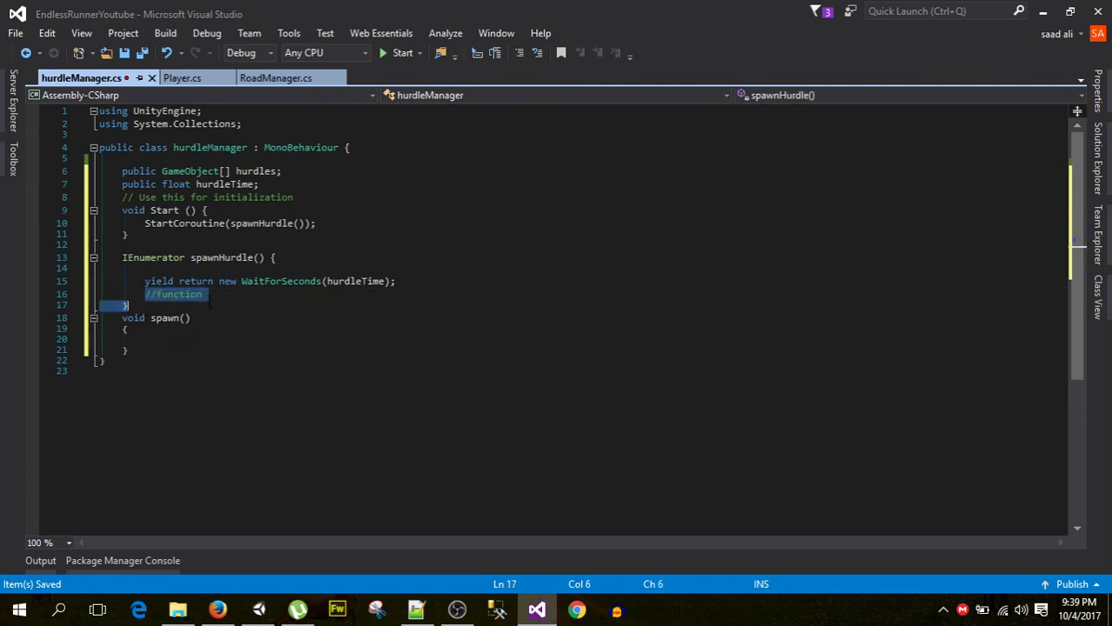
pyautogui.press('Return')
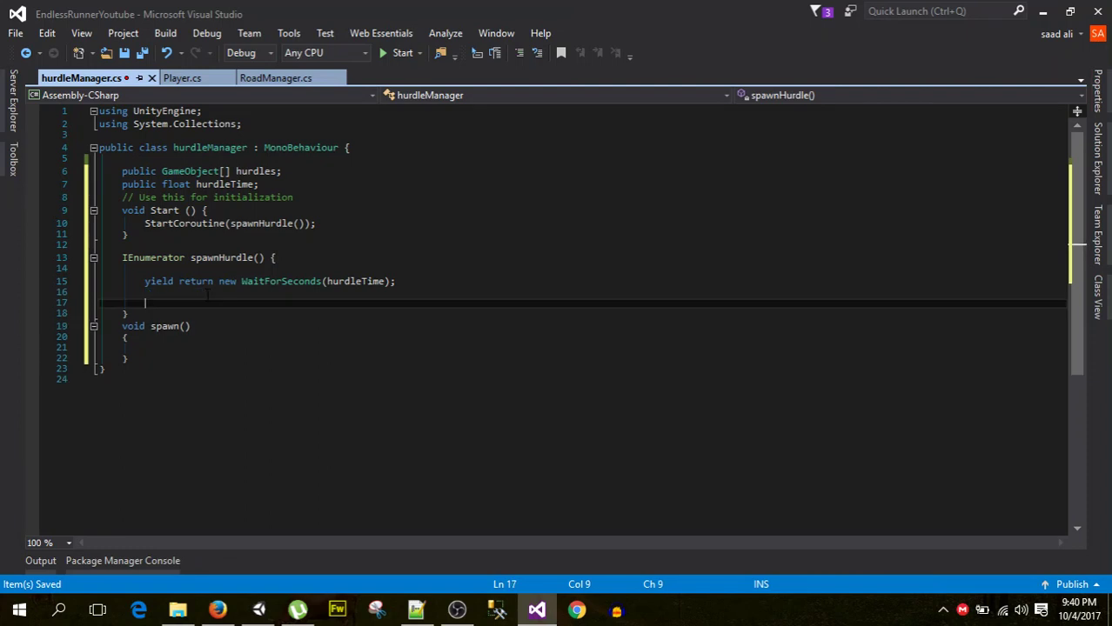
pyautogui.click(207, 295)
pyautogui.write('spawn')
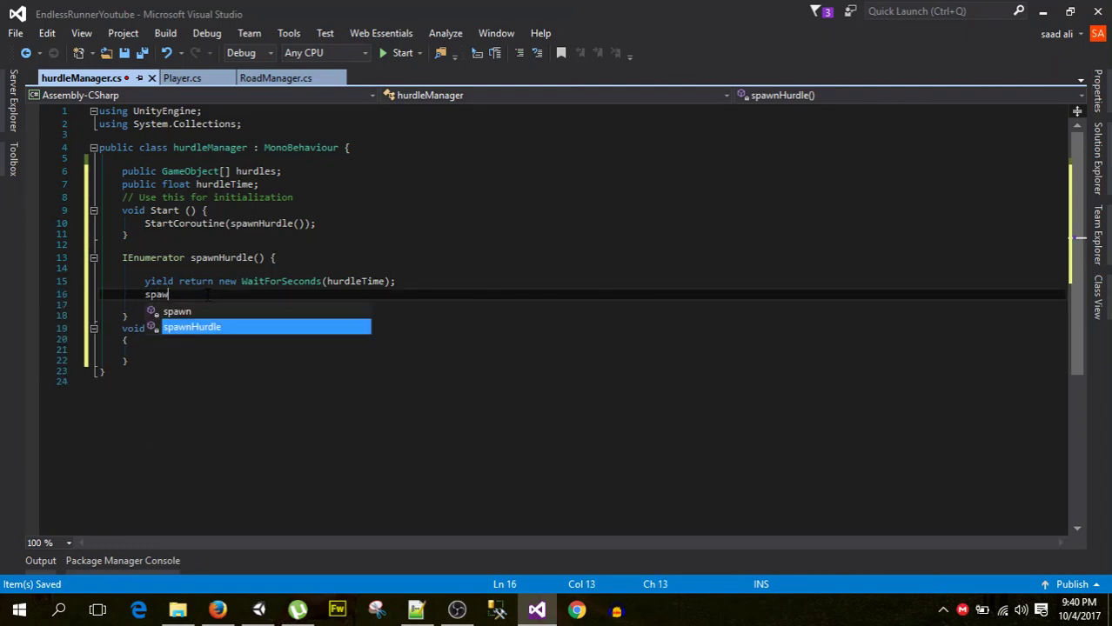
pyautogui.press('Escape')
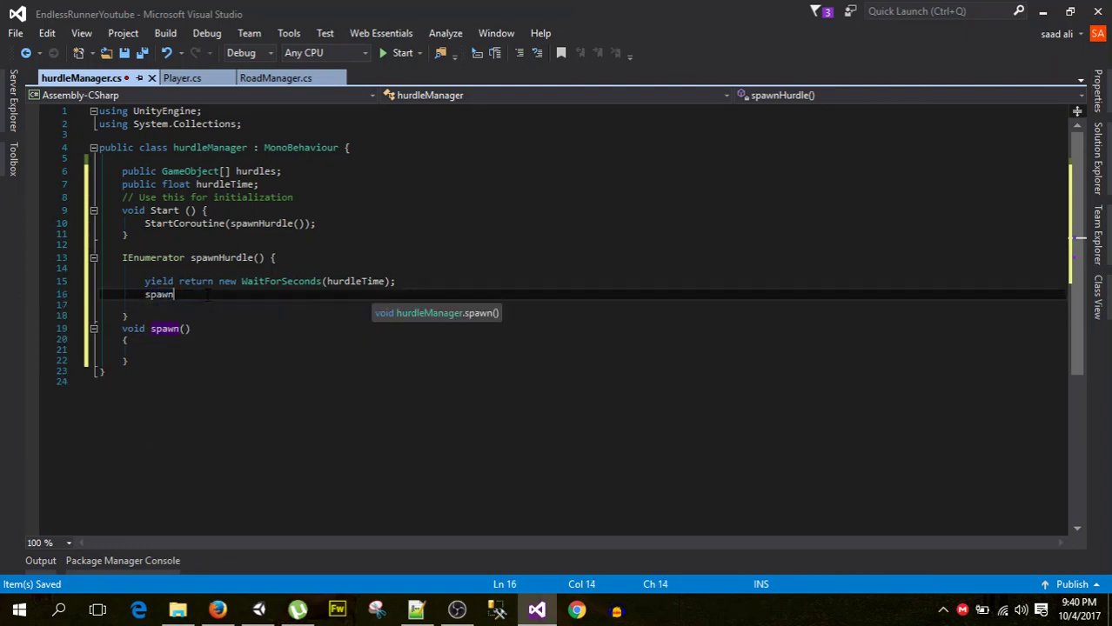
pyautogui.write('();')
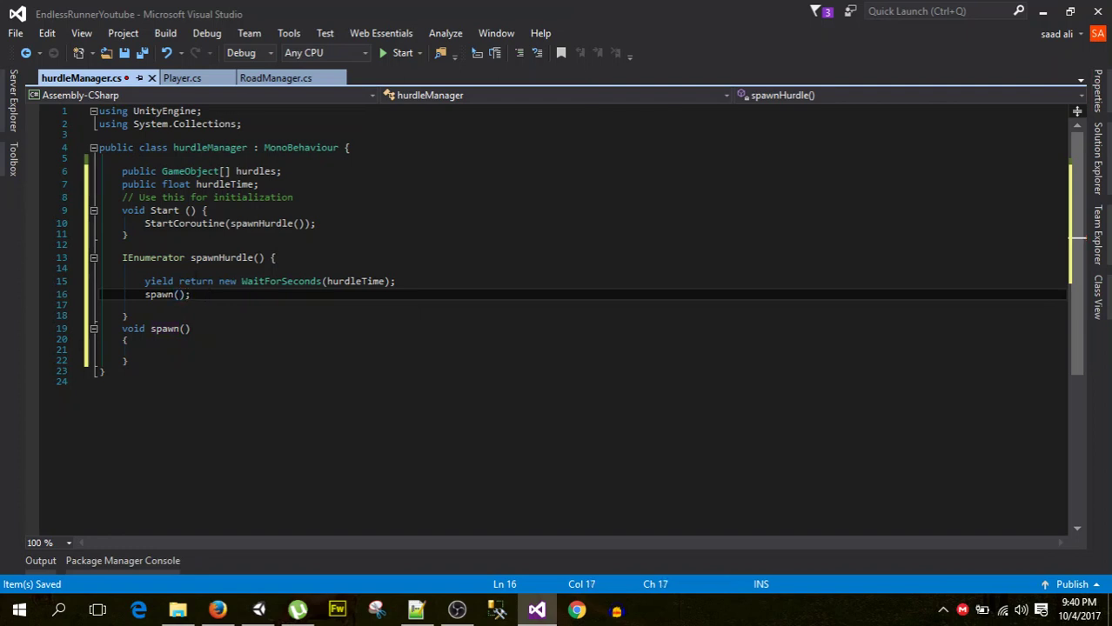
# Open a new line inside the empty spawn() body.
pyautogui.click(253, 257)
pyautogui.moveTo(327, 281); pyautogui.dragTo(385, 281)
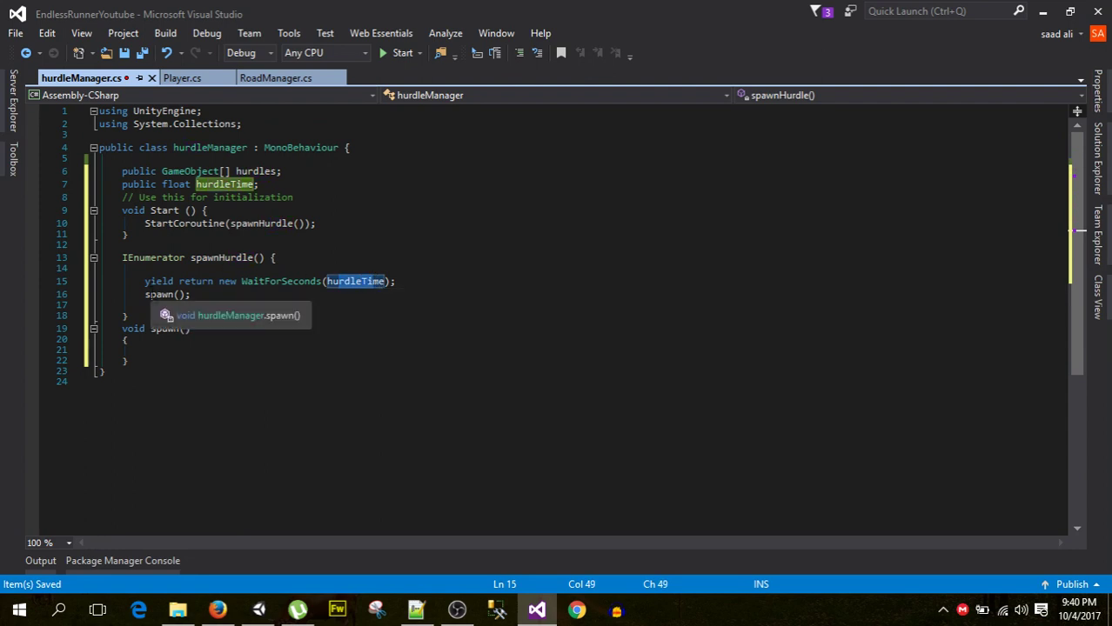
pyautogui.moveTo(146, 295); pyautogui.dragTo(205, 294)
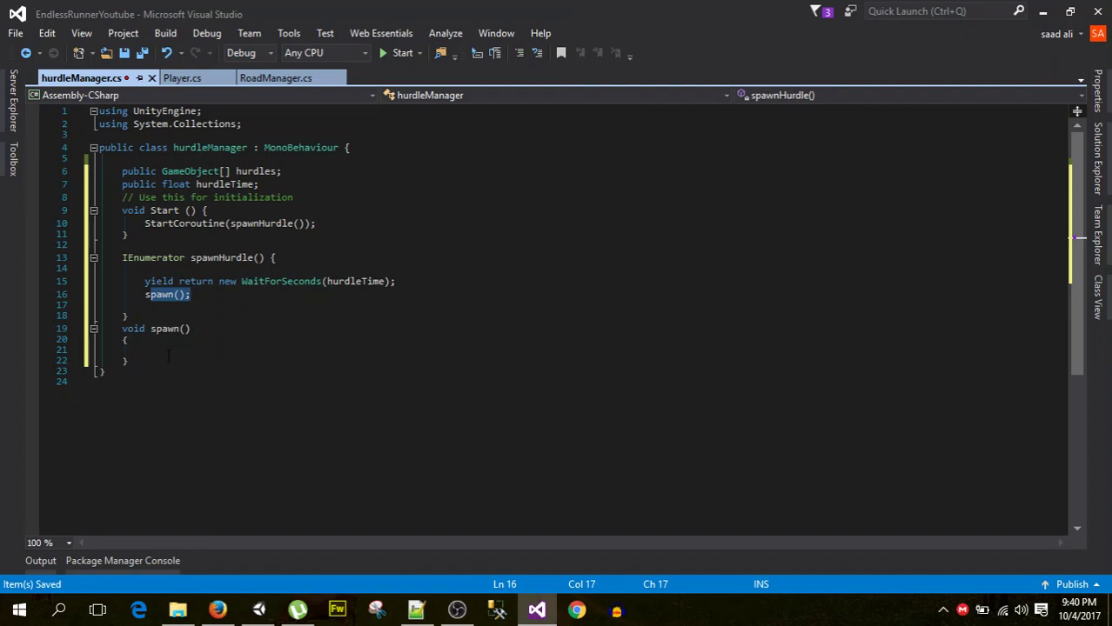
pyautogui.moveTo(185, 257); pyautogui.dragTo(265, 257)
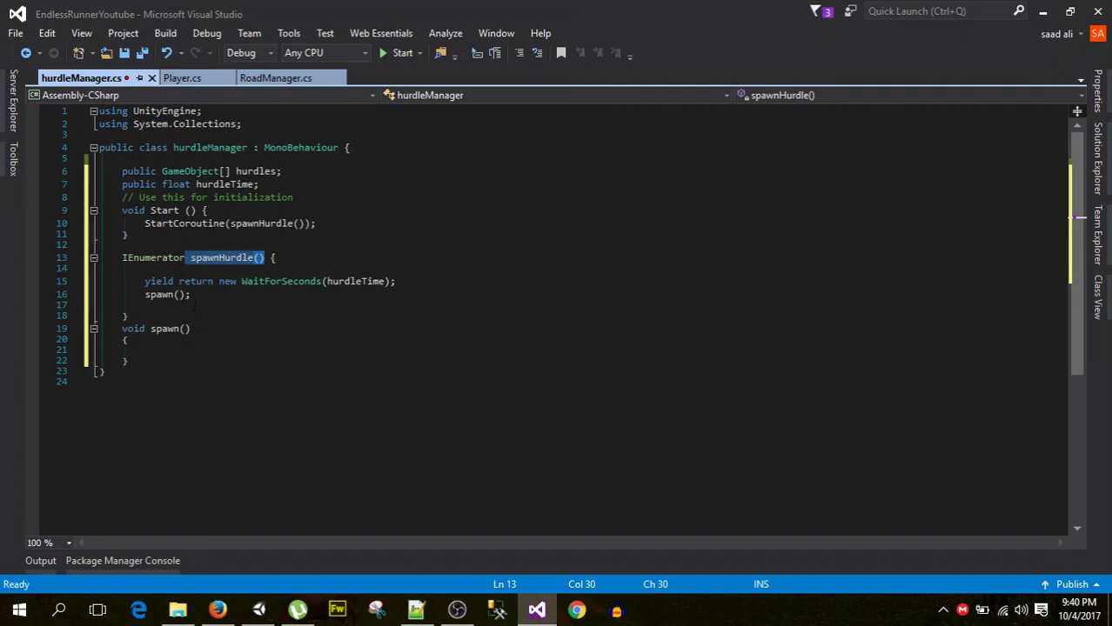
pyautogui.click(150, 349)
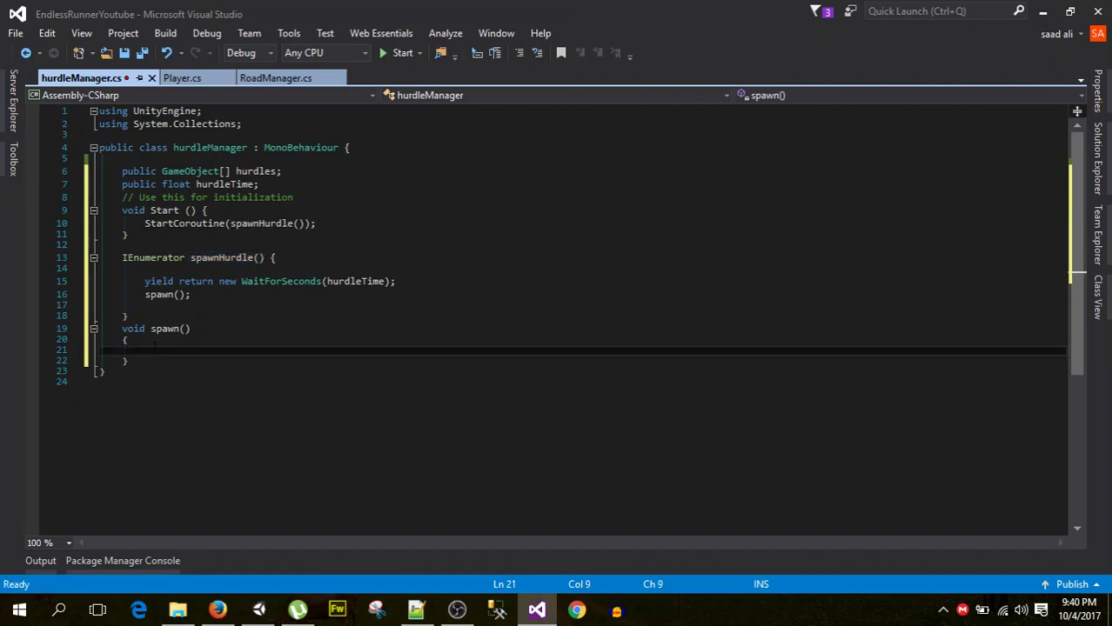
pyautogui.press('Return')
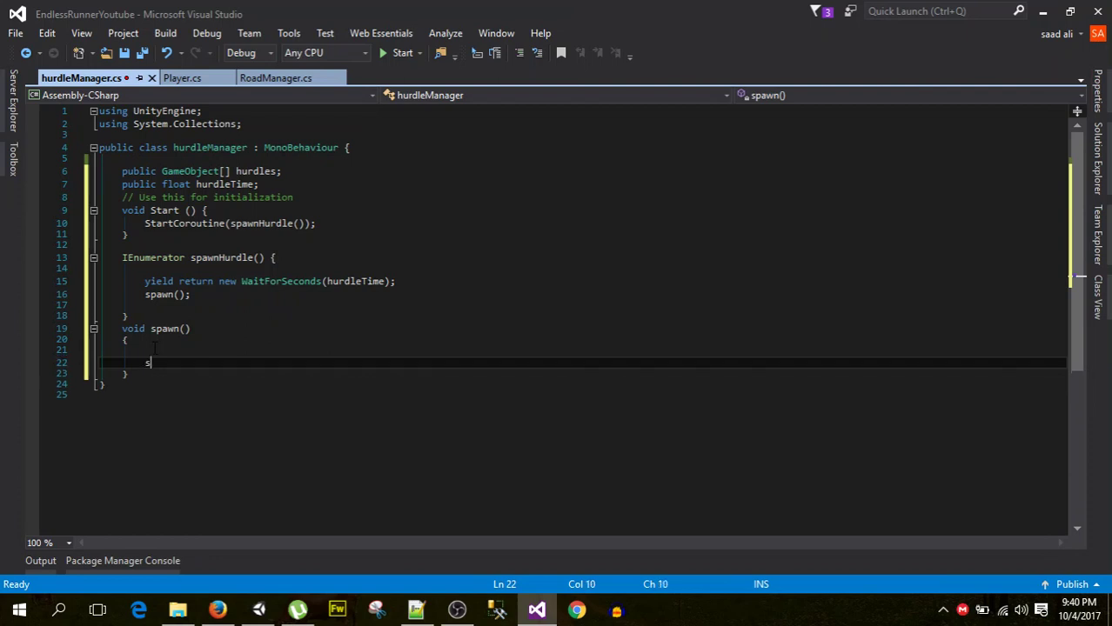
# Make spawn() call StartCoroutine(spawnHurdle());, save, and open a blank line above that call.
pyautogui.write('start')
pyautogui.press('Down')
pyautogui.press('Tab')
pyautogui.write('(')
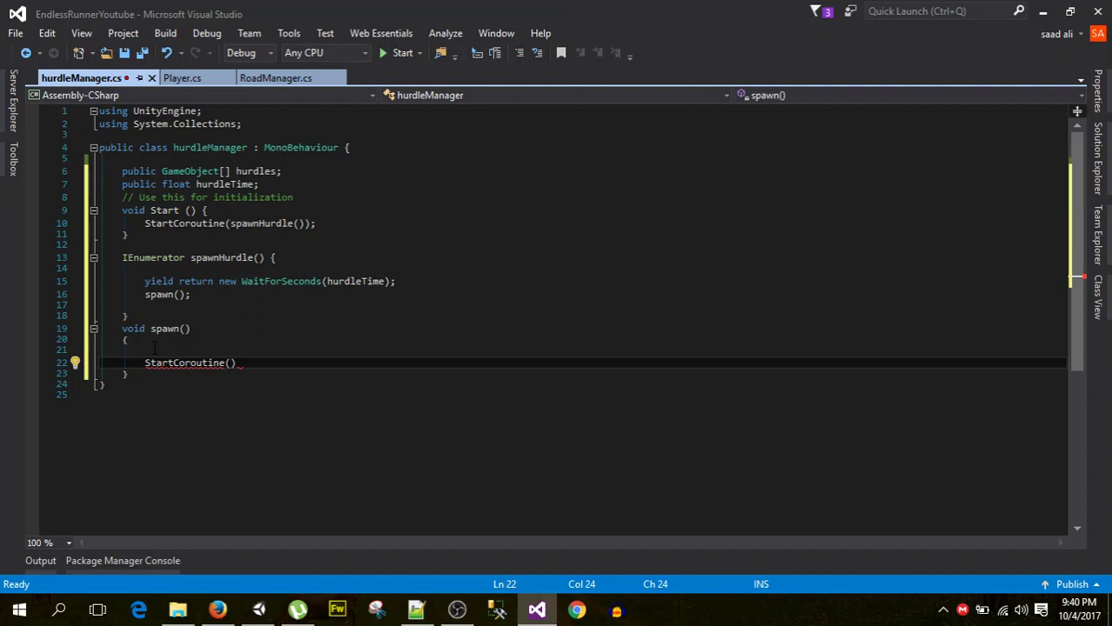
pyautogui.write('spaw')
pyautogui.press('Down')
pyautogui.press('Tab')
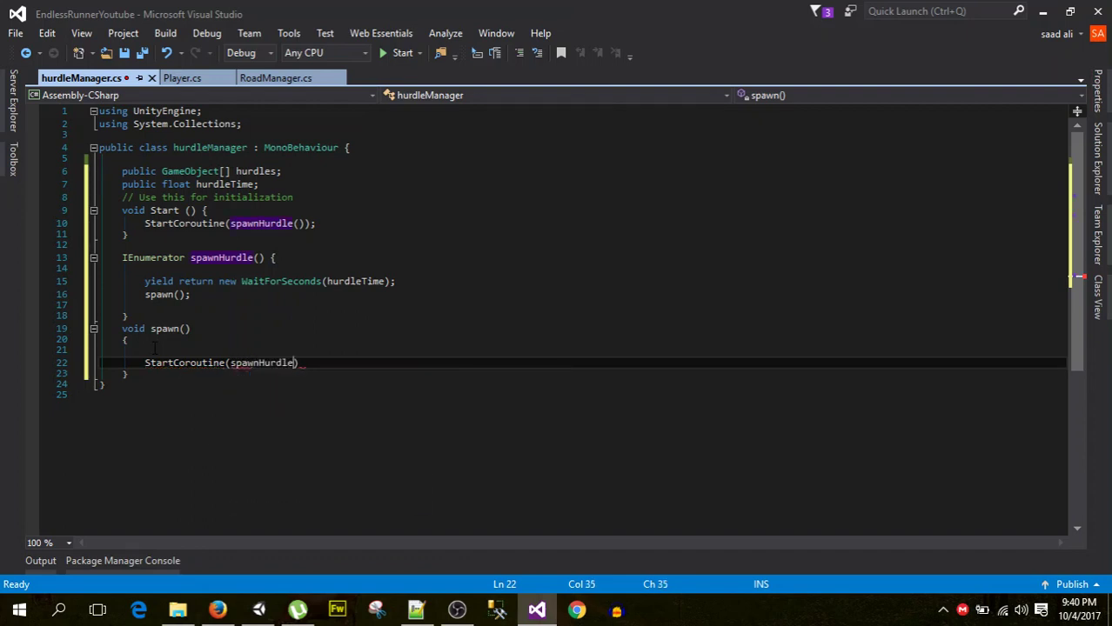
pyautogui.write('())')
pyautogui.write(';')
pyautogui.hotkey('ctrl', 's')
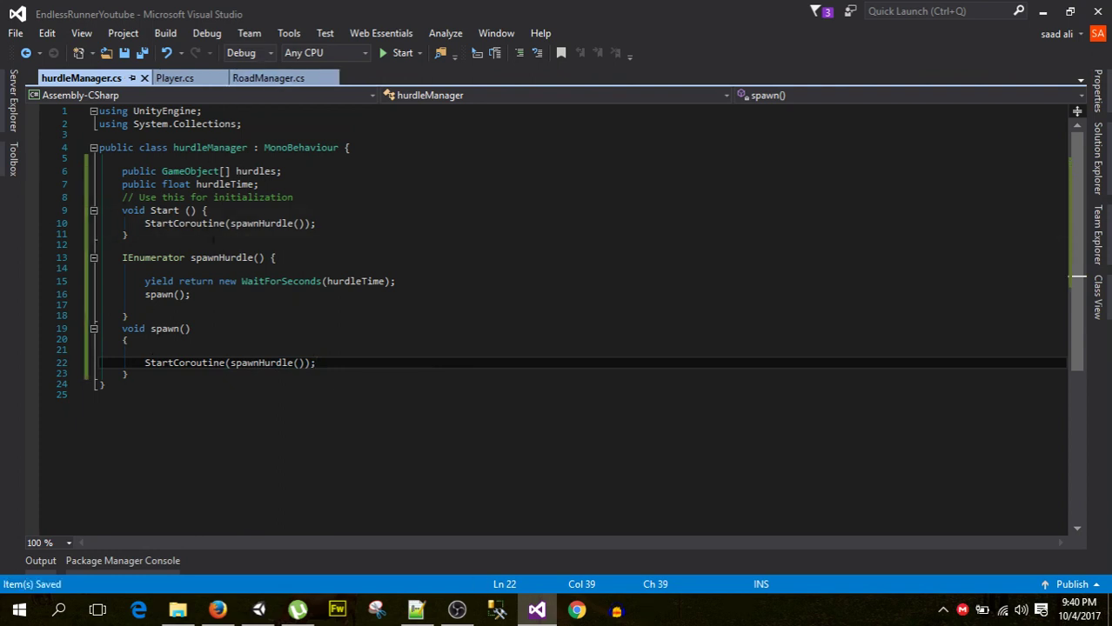
pyautogui.click(150, 340)
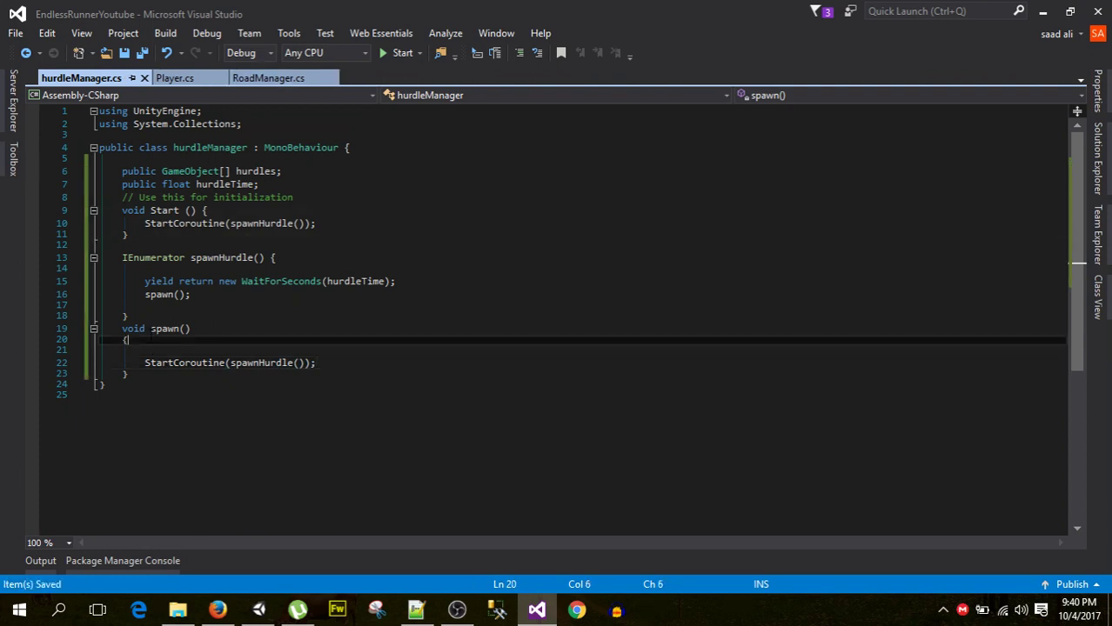
pyautogui.press('Return')
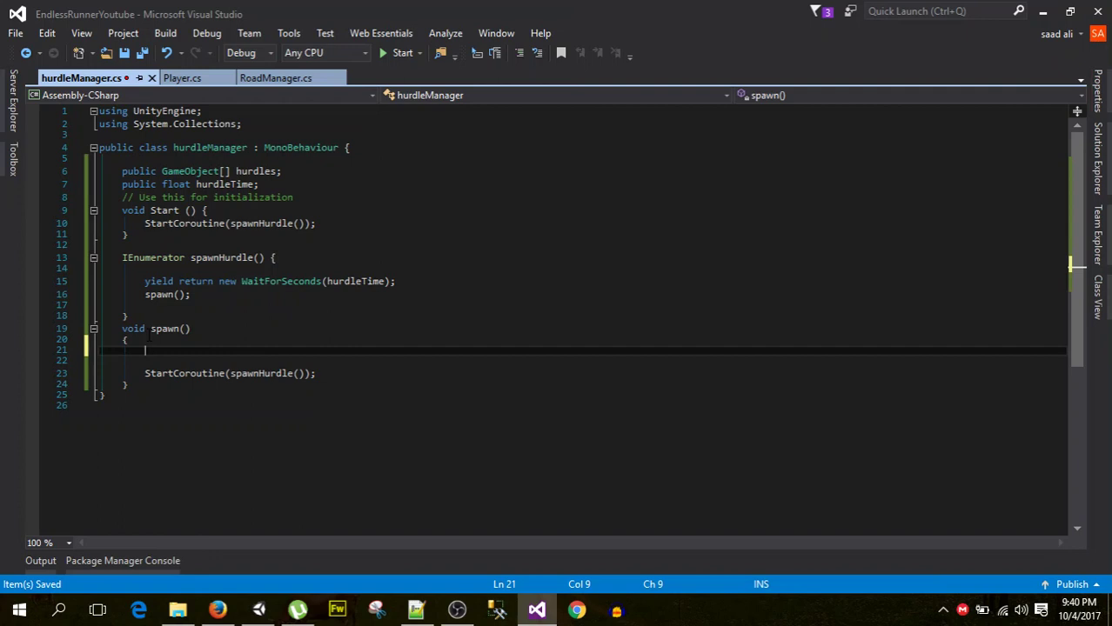
# Save, then begin typing 'int randomHurdle = UnityEngine.Random.ra' inside spawn().
pyautogui.hotkey('ctrl', 's')
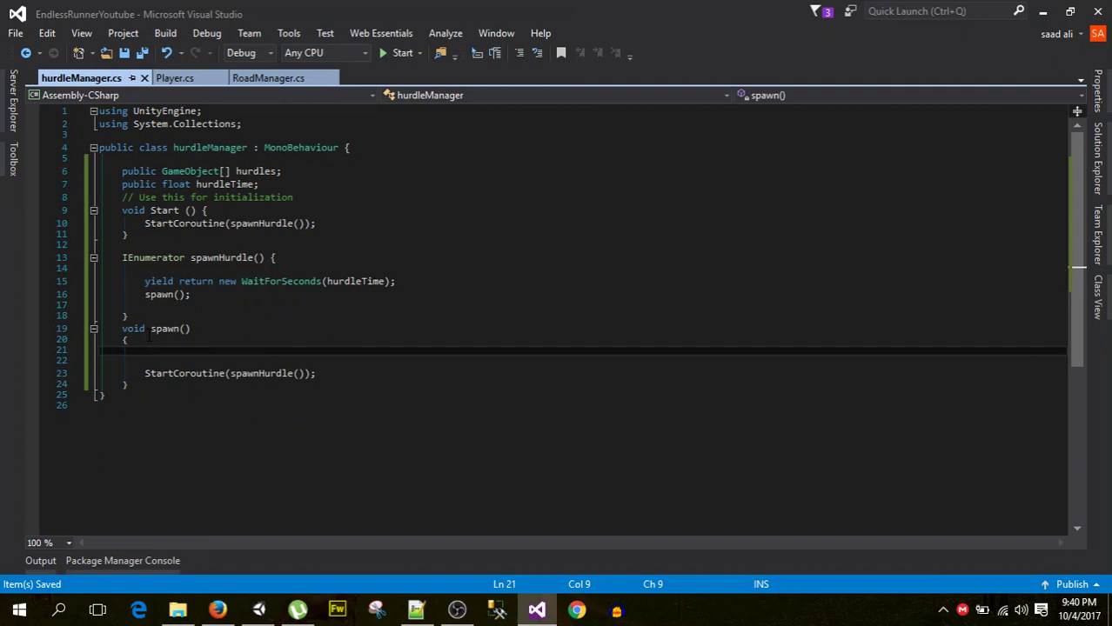
pyautogui.write('i')
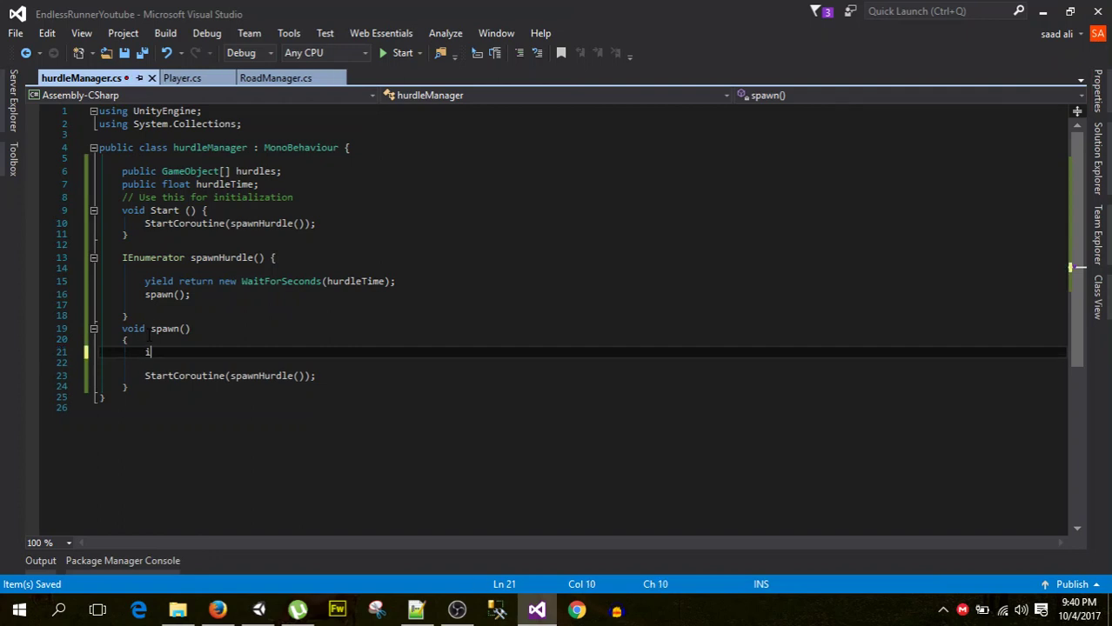
pyautogui.write('nt ran')
pyautogui.write('do')
pyautogui.write('mHu')
pyautogui.write('rdle = ')
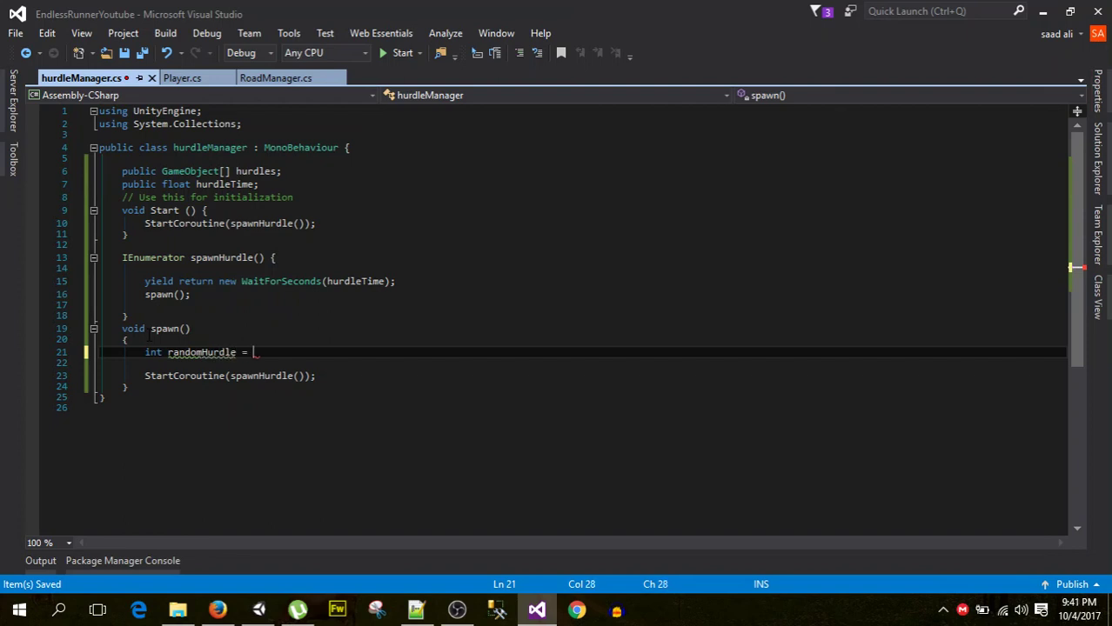
pyautogui.write('Uni')
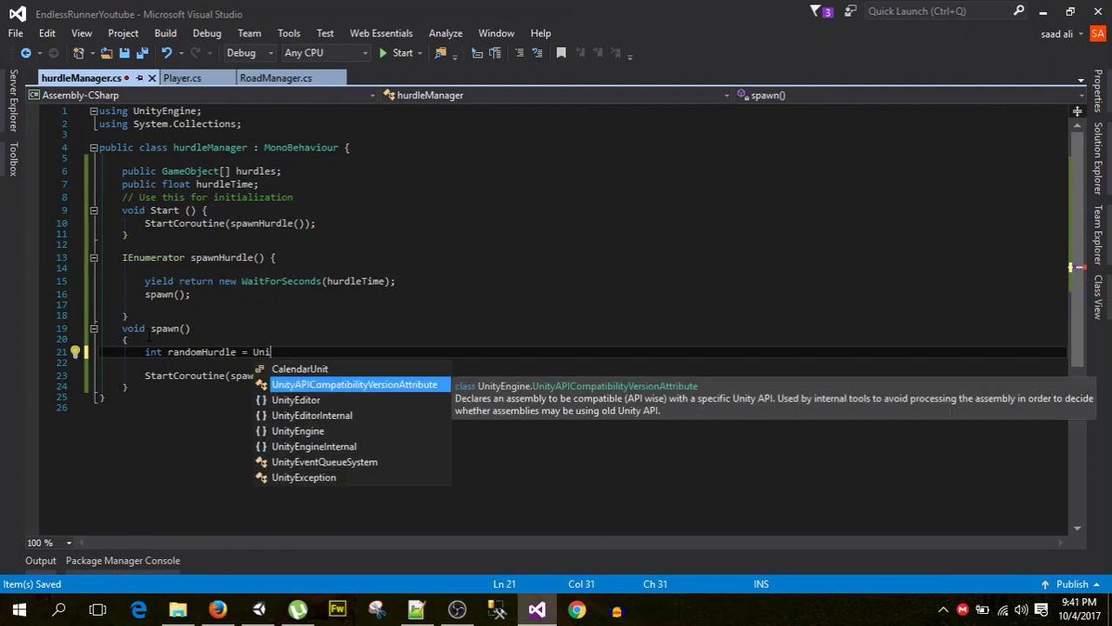
pyautogui.press('Down')
pyautogui.press('Down')
pyautogui.press('Down')
pyautogui.press('Tab')
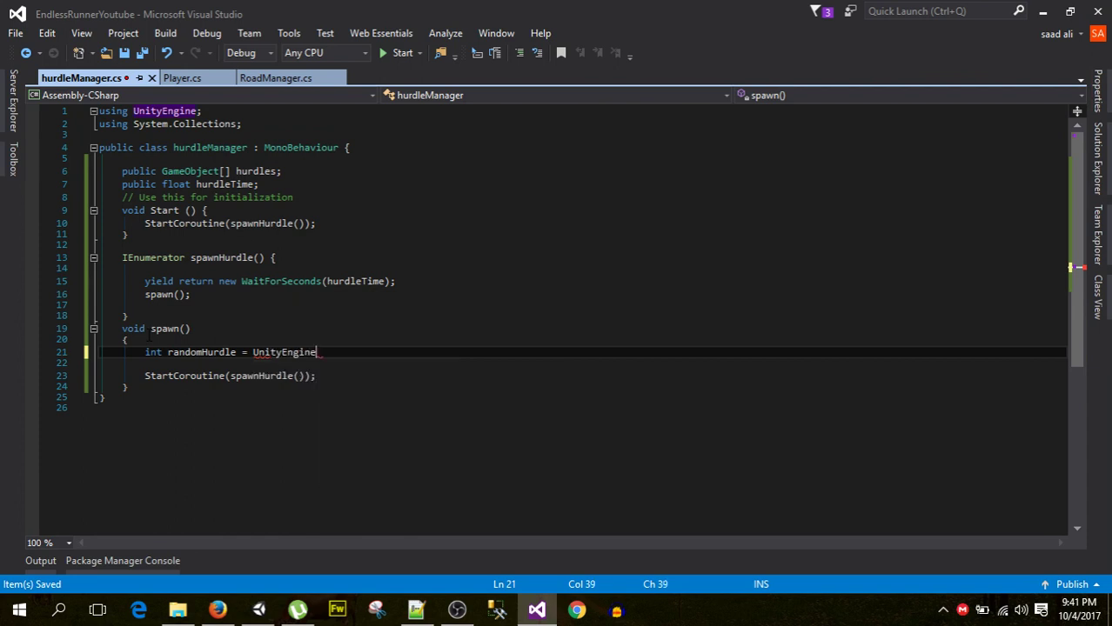
pyautogui.write('.ran')
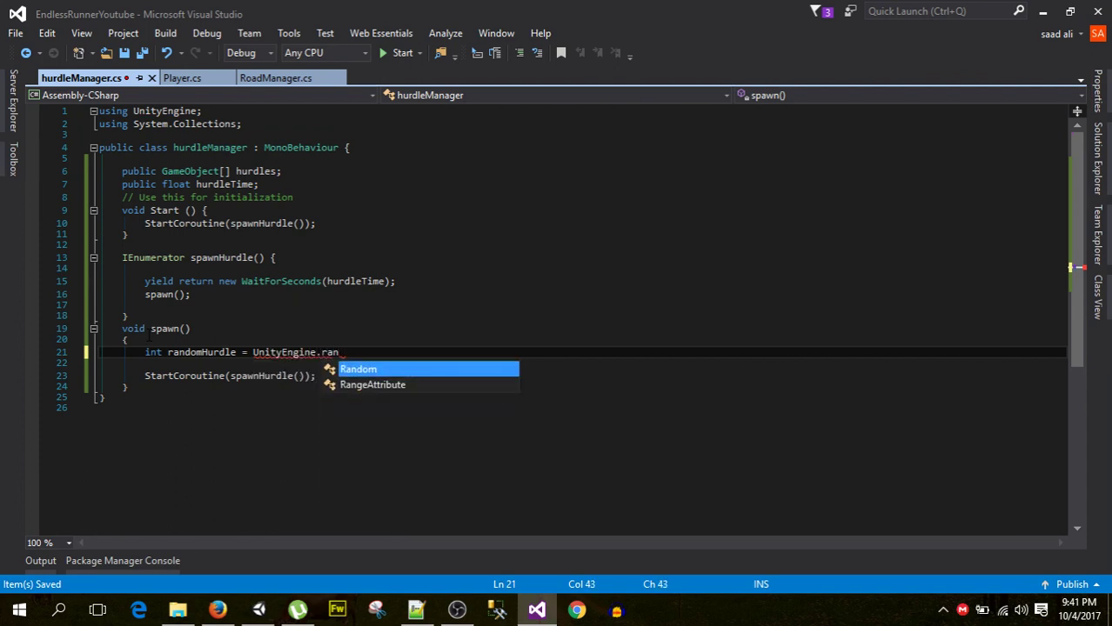
pyautogui.press('Tab')
pyautogui.write(',.')
pyautogui.press('BackSpace')
pyautogui.press('BackSpace')
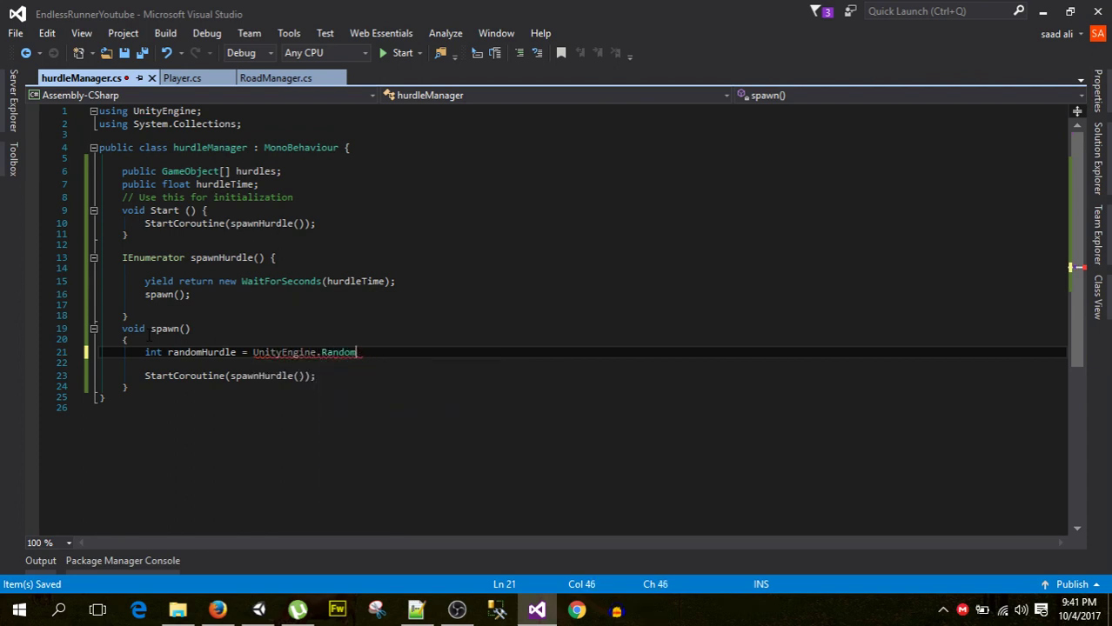
pyautogui.write('.ra')
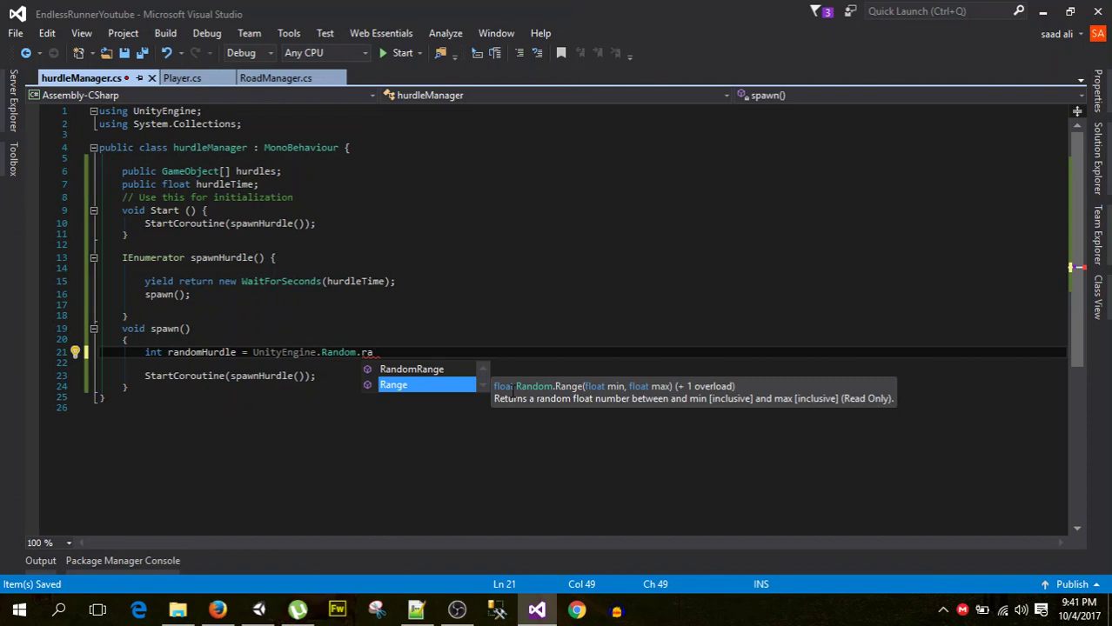
# Complete the randomHurdle assignment as Random.Range(0, hurdles.Length-1) using the int overload.
pyautogui.press('Tab')
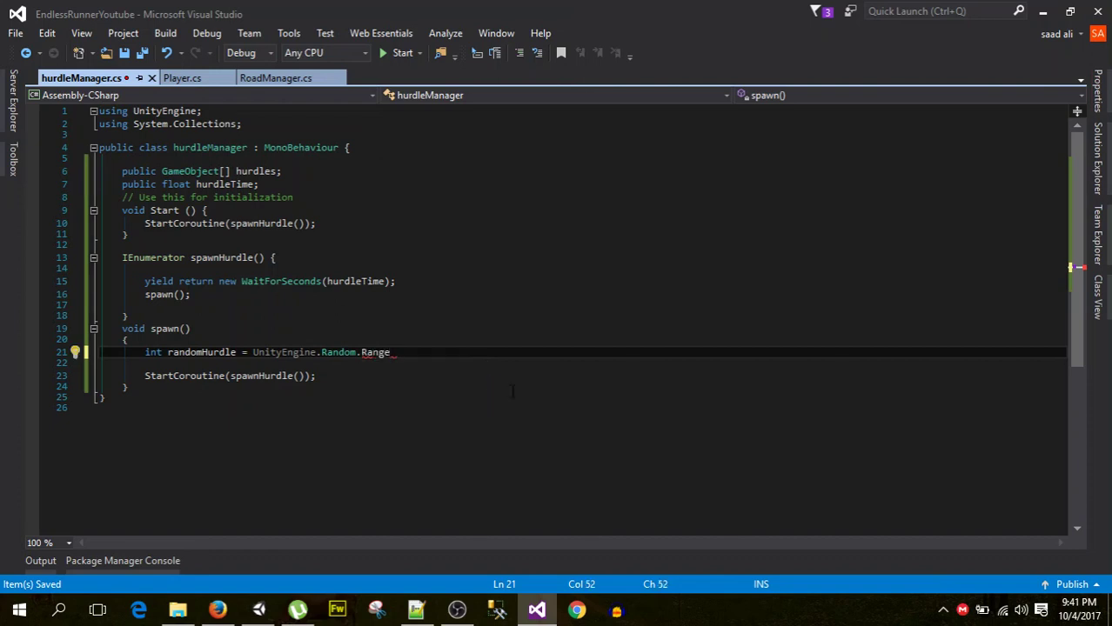
pyautogui.write('(')
pyautogui.write(');')
pyautogui.press('Left')
pyautogui.press('Left')
pyautogui.press('Left')
pyautogui.write('0')
pyautogui.write(',')
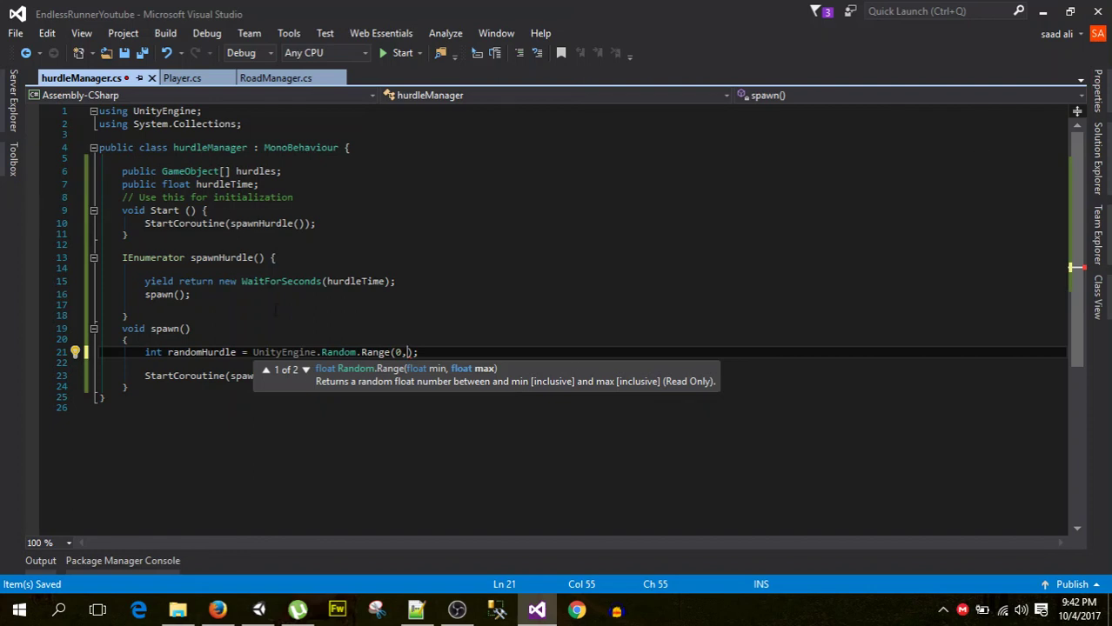
pyautogui.click(305, 368)
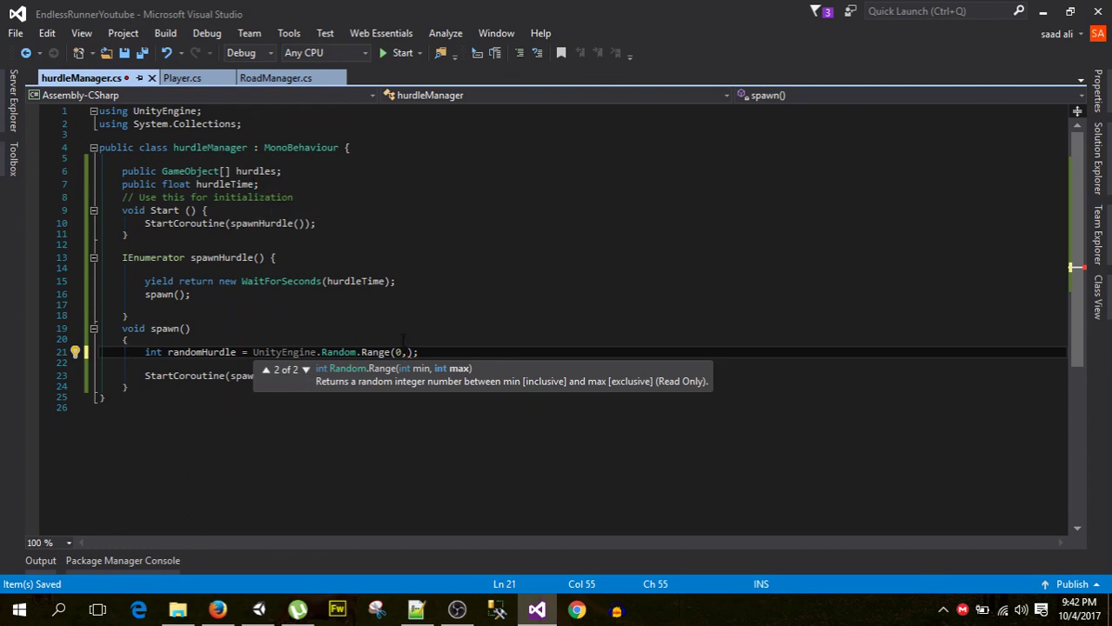
pyautogui.write('hurd')
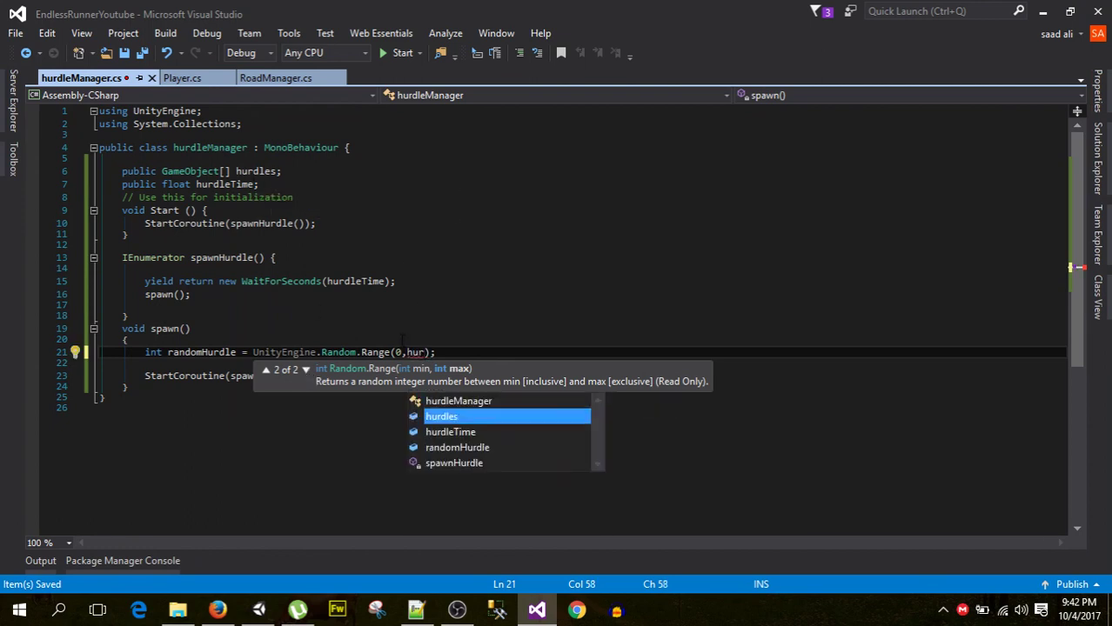
pyautogui.press('Tab')
pyautogui.write('.le')
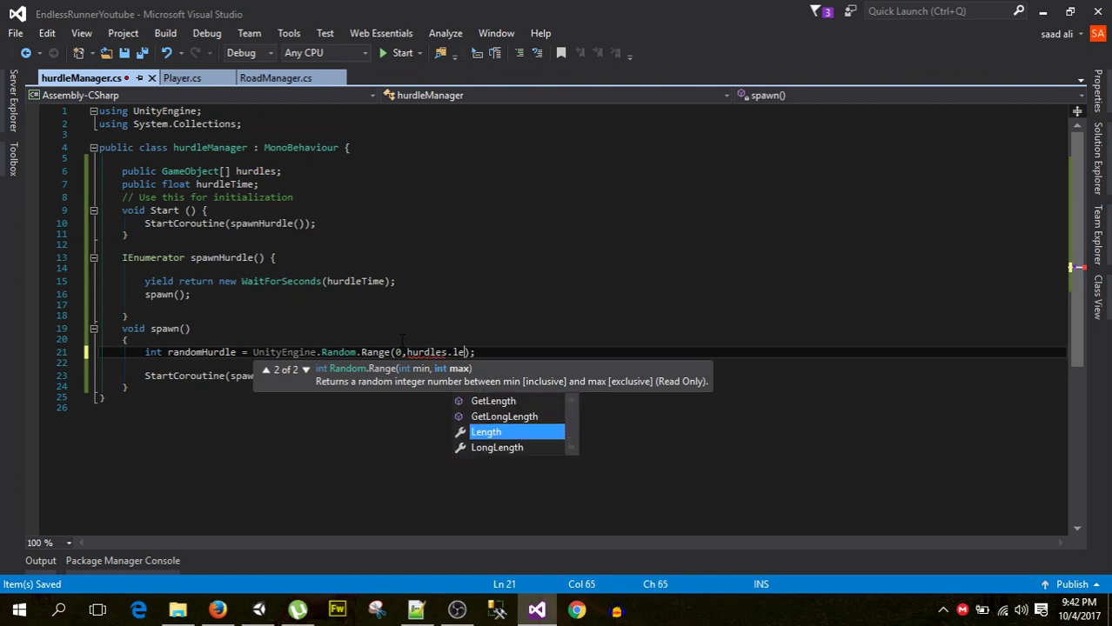
pyautogui.press('Tab')
pyautogui.write('-')
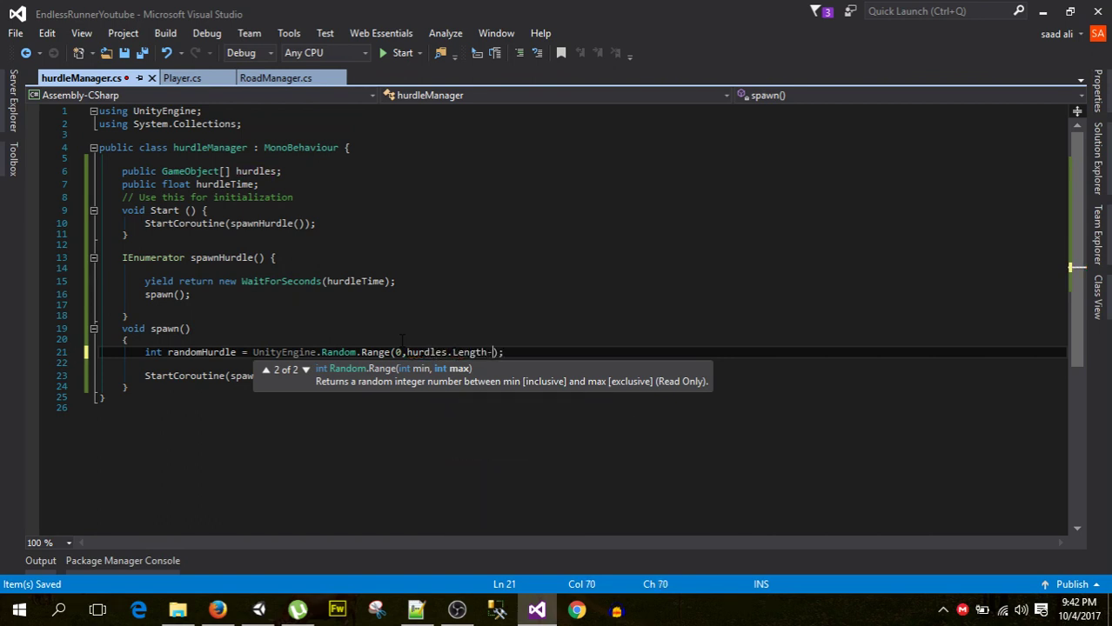
pyautogui.write('1')
# Save the hurdleManager script and open a new line below the randomHurdle declaration.
pyautogui.hotkey('ctrl', 's')
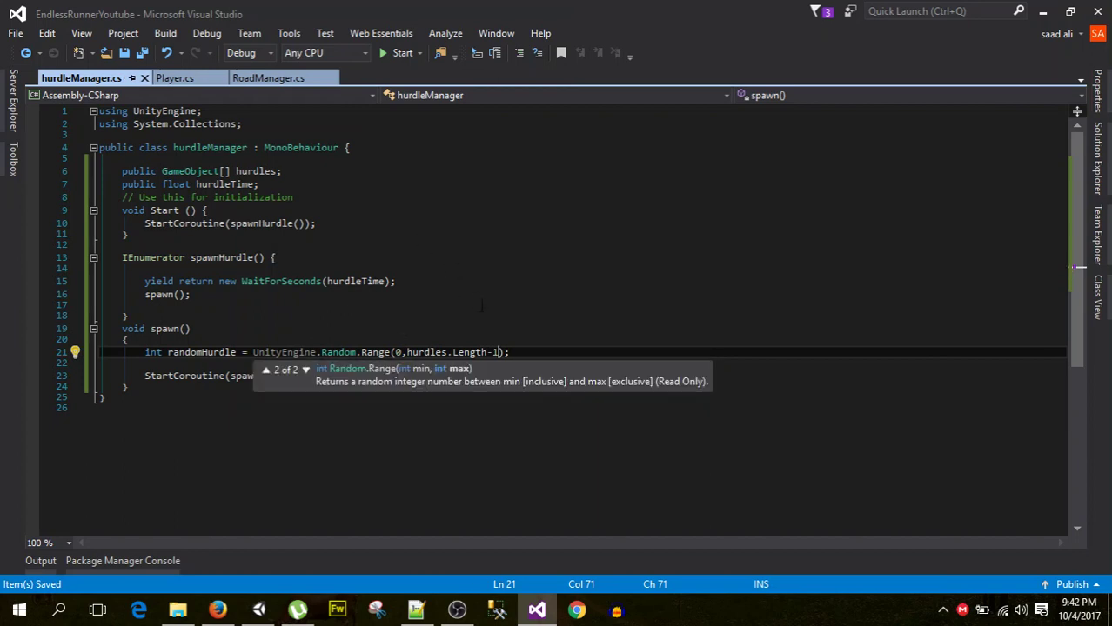
pyautogui.click(521, 352)
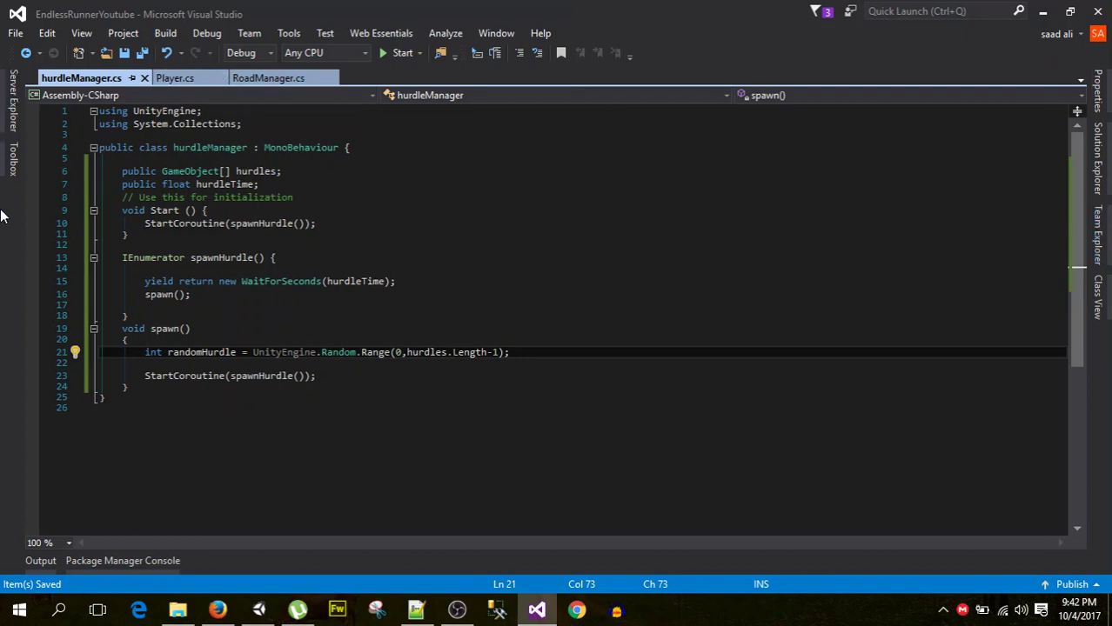
pyautogui.doubleClick(213, 353)
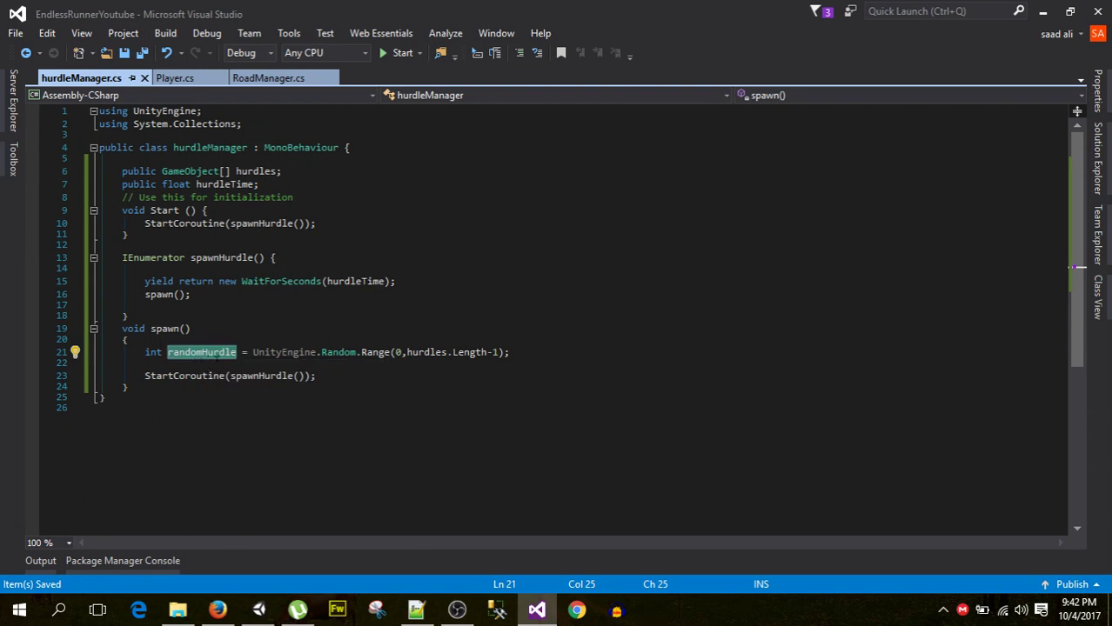
pyautogui.click(247, 172)
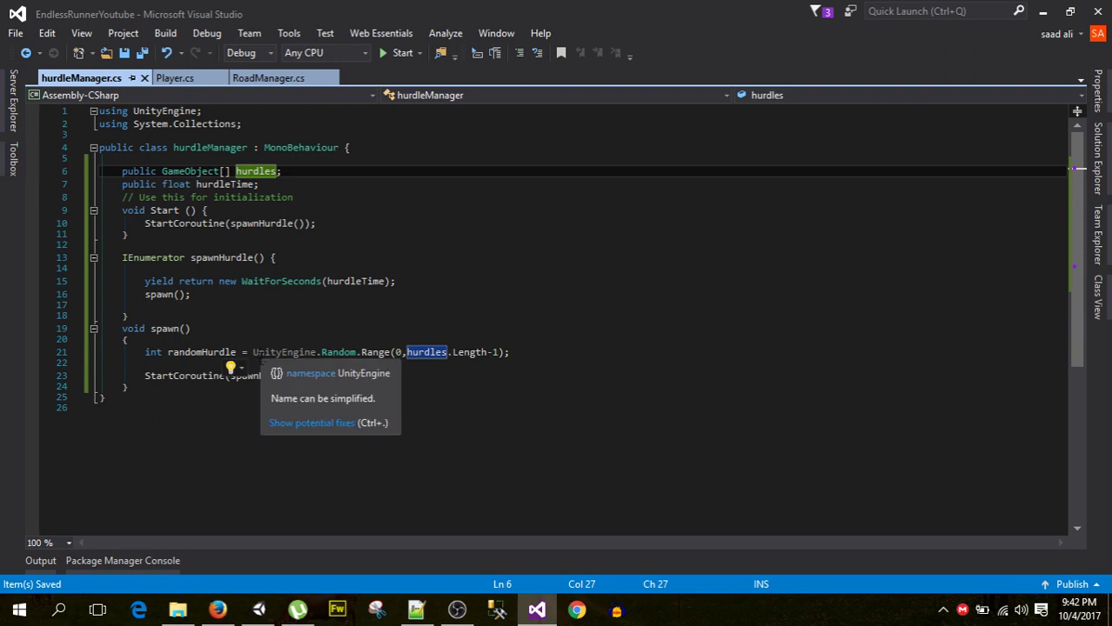
pyautogui.click(524, 352)
pyautogui.press('Return')
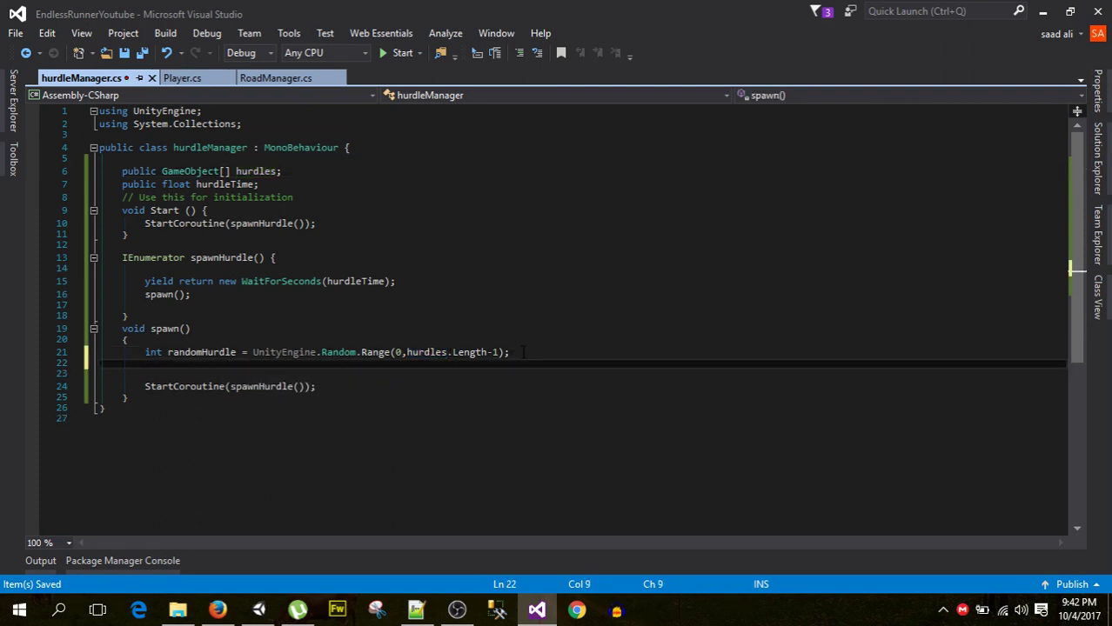
# Start a bare Instantiate() call on the new line, then bring the OBS window forward.
pyautogui.write('In')
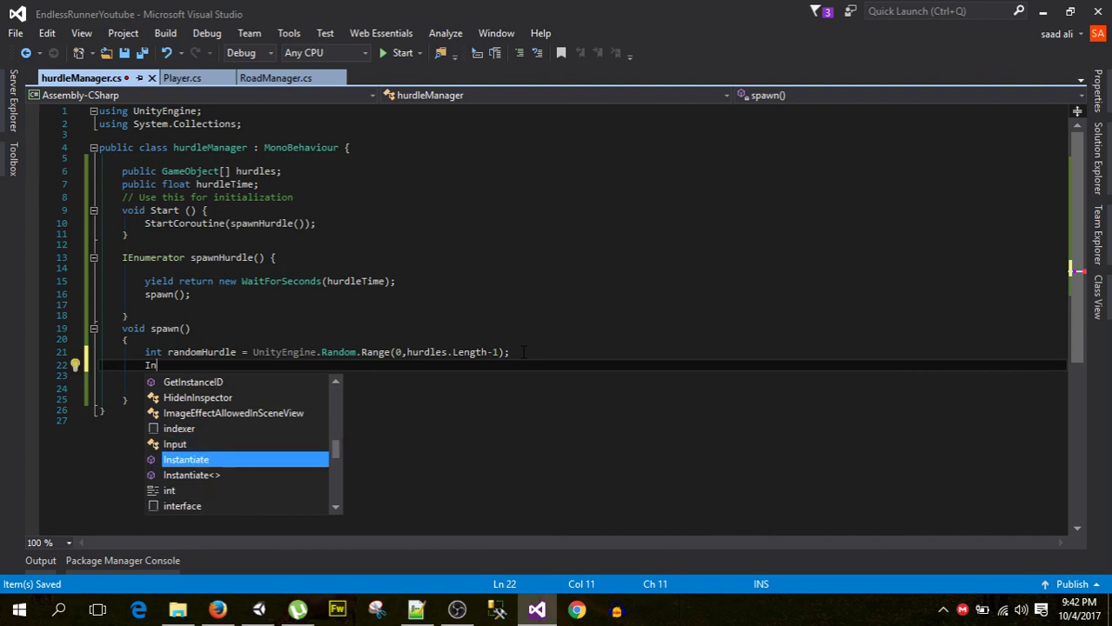
pyautogui.press('Tab')
pyautogui.write('()')
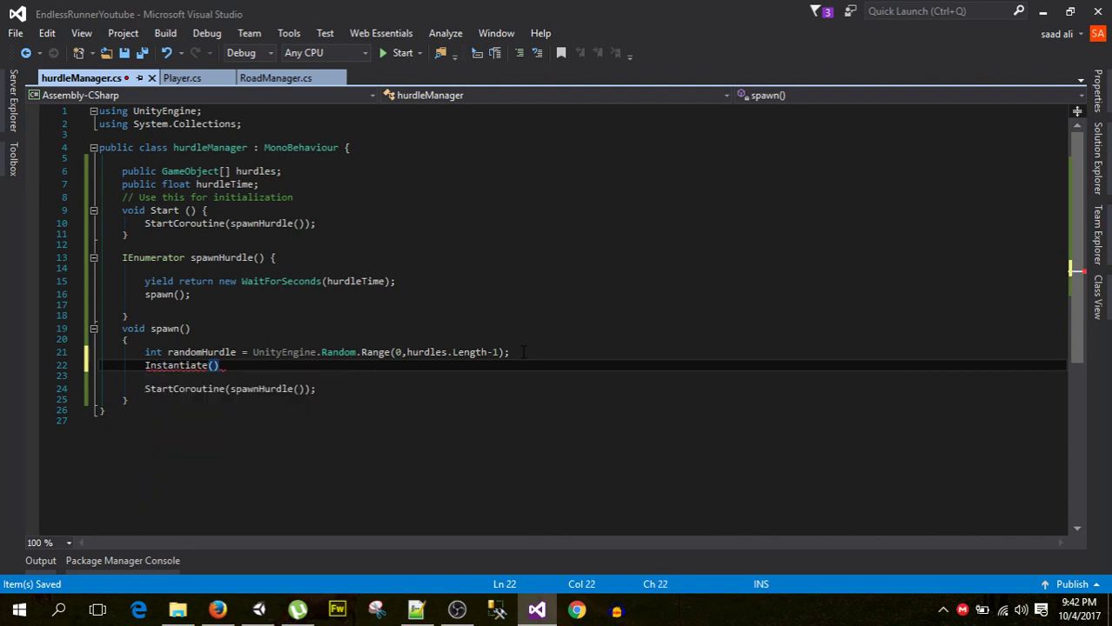
pyautogui.hotkey('ctrl', 'q')
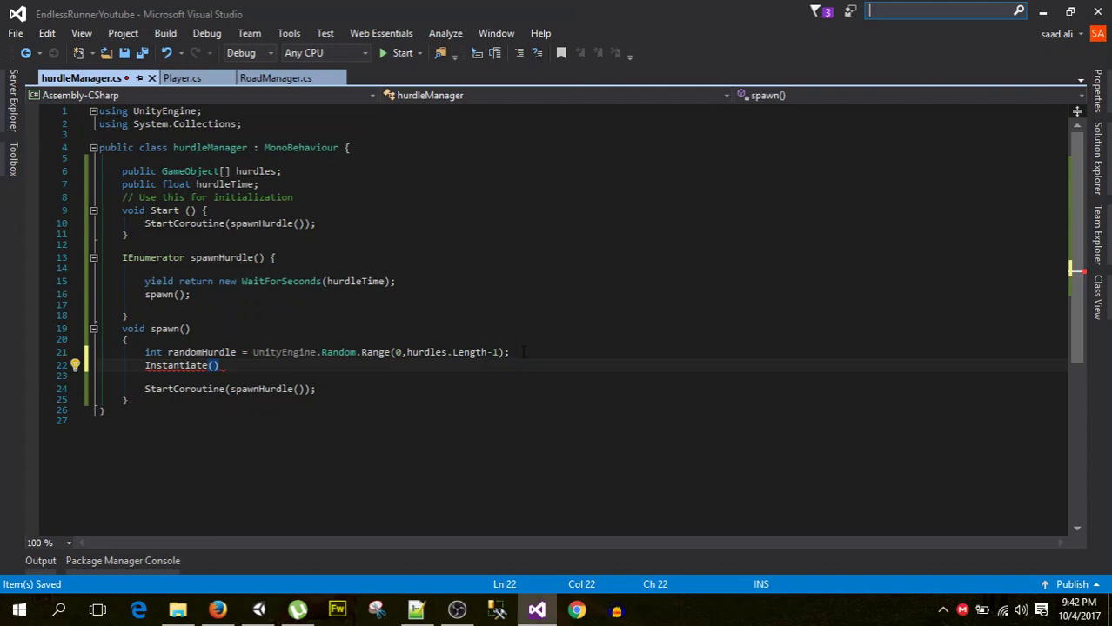
pyautogui.click(456, 609)
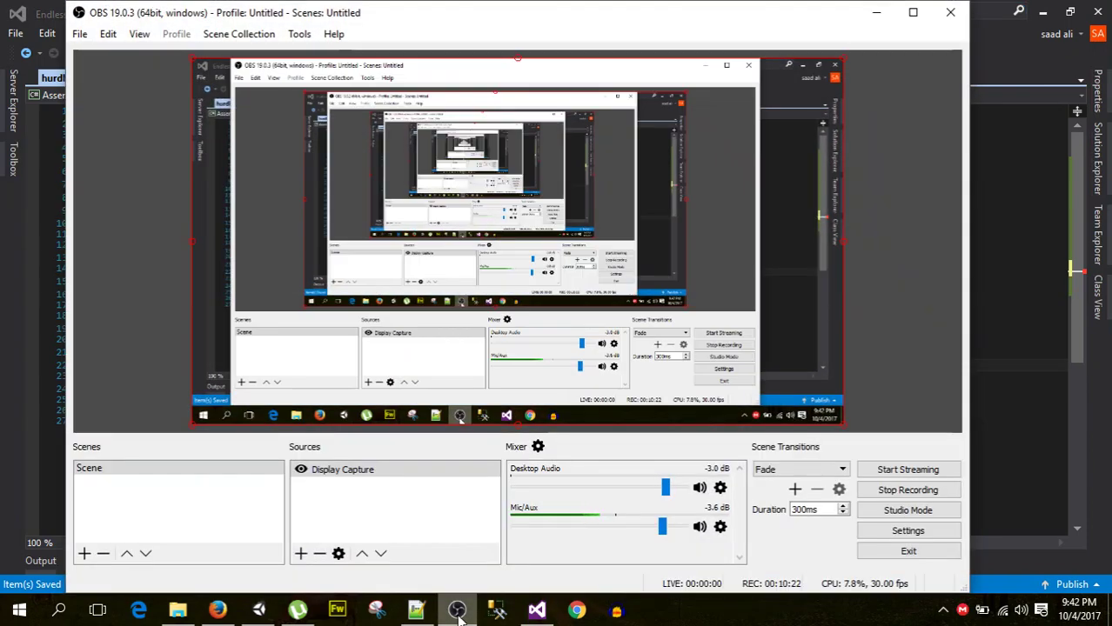